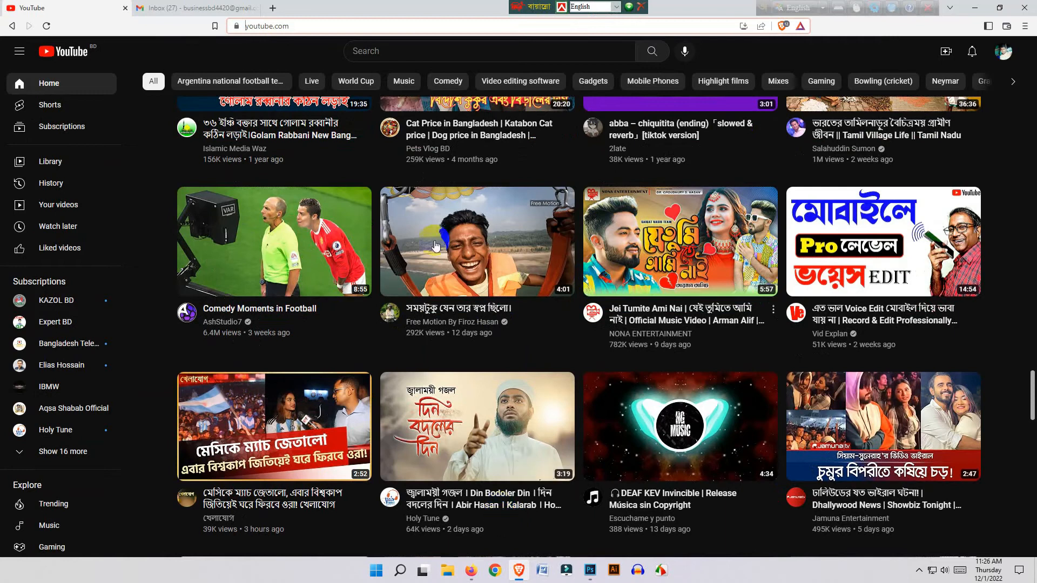
- Examine the video thumbnails in the YouTube home feed as design examples
{"action": "scroll", "coordinate": [538, 398], "scroll_direction": "down", "scroll_amount": 4}
{"action": "scroll", "coordinate": [538, 399], "scroll_direction": "down", "scroll_amount": 4}
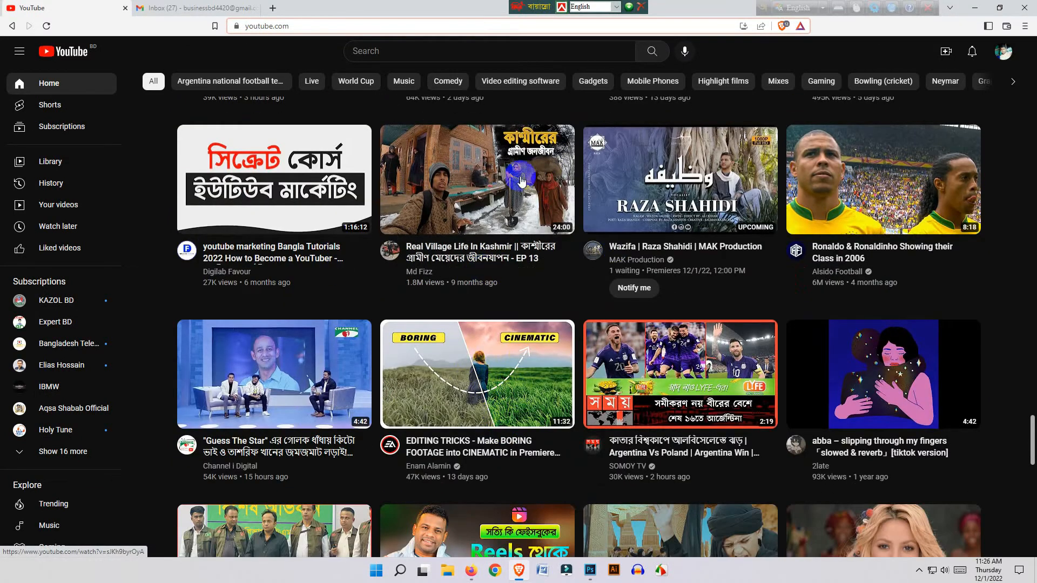
{"action": "scroll", "coordinate": [460, 352], "scroll_direction": "down", "scroll_amount": 4}
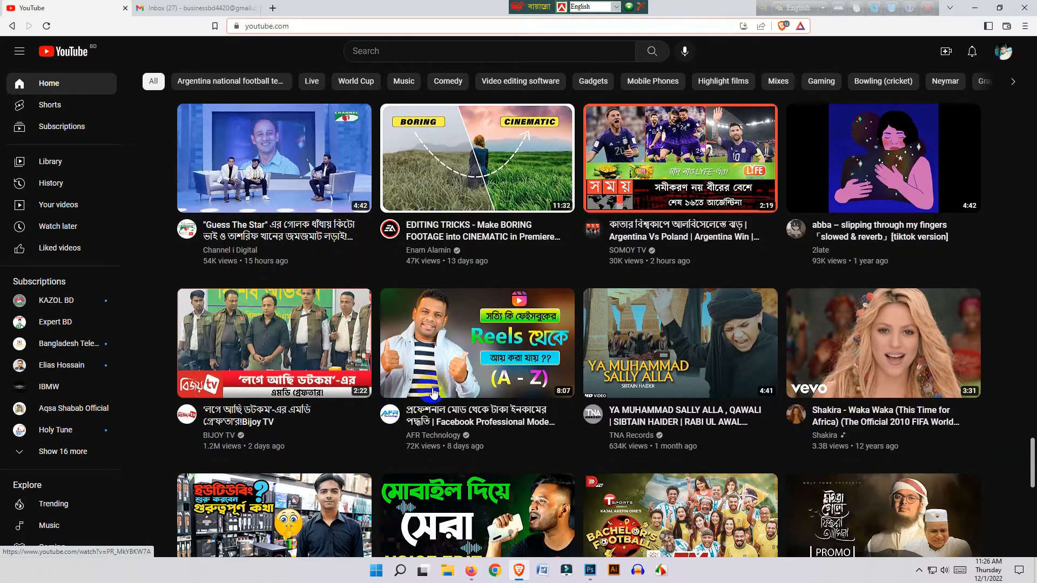
{"action": "scroll", "coordinate": [475, 394], "scroll_direction": "down", "scroll_amount": 3}
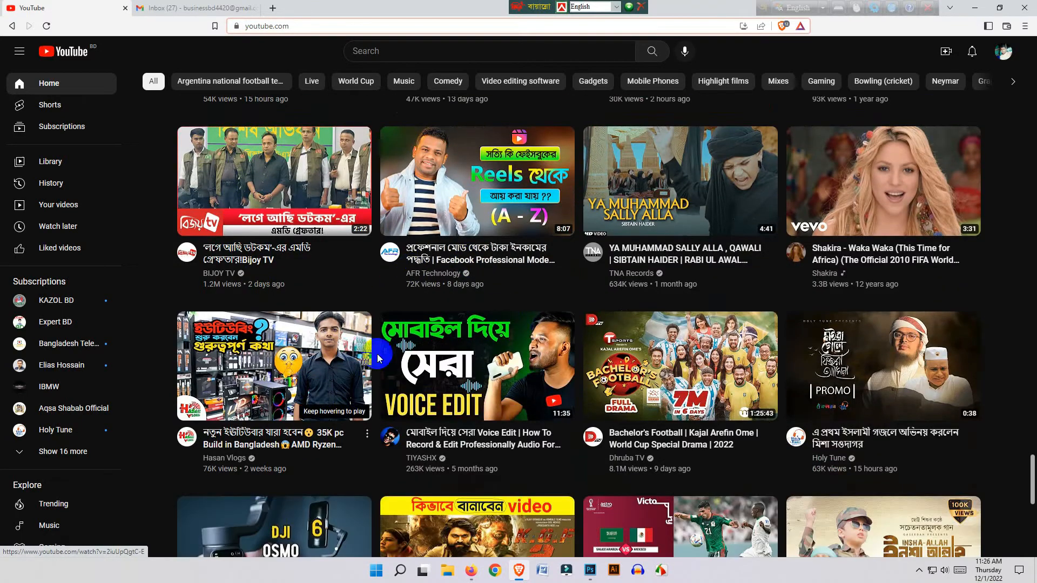
{"action": "scroll", "coordinate": [432, 448], "scroll_direction": "up", "scroll_amount": 7}
{"action": "scroll", "coordinate": [440, 437], "scroll_direction": "up", "scroll_amount": 7}
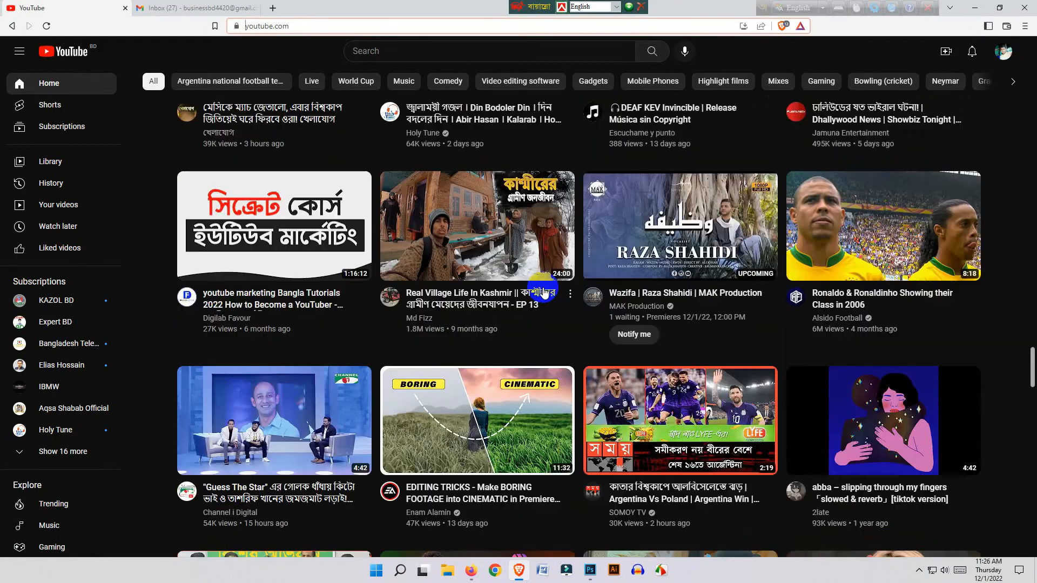
{"action": "scroll", "coordinate": [404, 301], "scroll_direction": "down", "scroll_amount": 6}
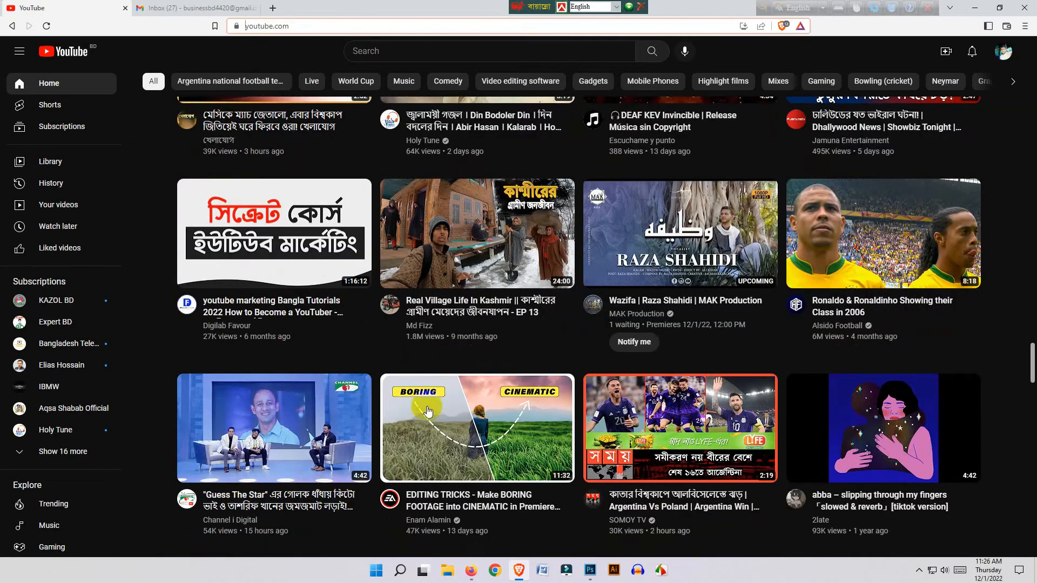
{"action": "scroll", "coordinate": [404, 398], "scroll_direction": "down", "scroll_amount": 4}
{"action": "mouse_move", "coordinate": [408, 399]}
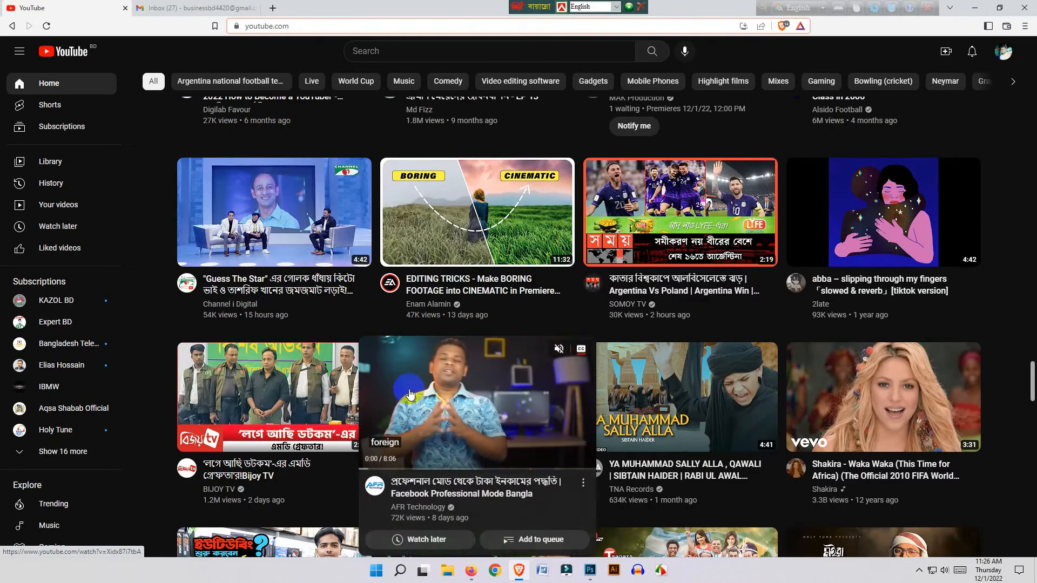
{"action": "scroll", "coordinate": [286, 340], "scroll_direction": "down", "scroll_amount": 5}
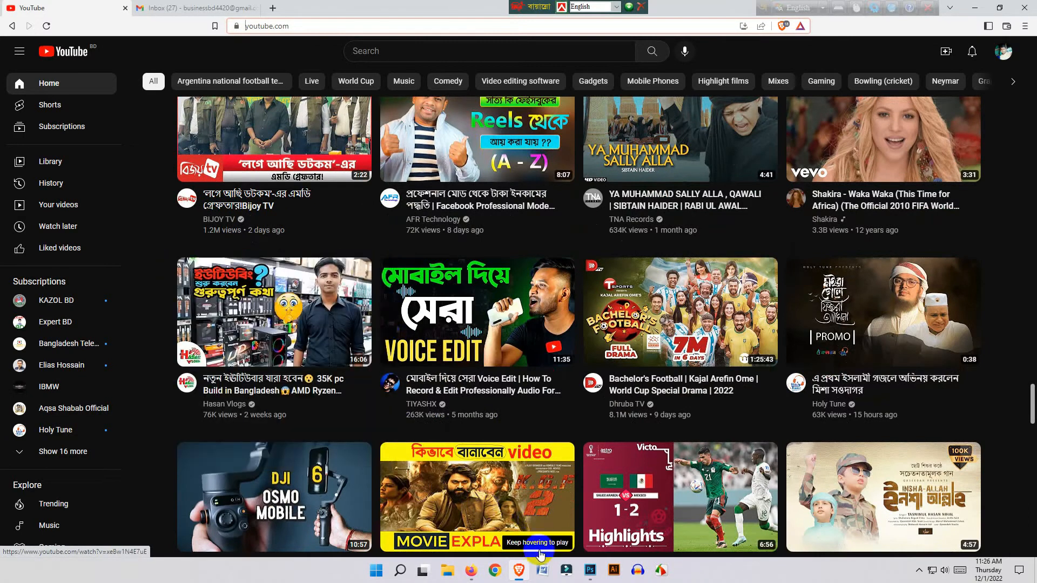
{"action": "mouse_move", "coordinate": [546, 505]}
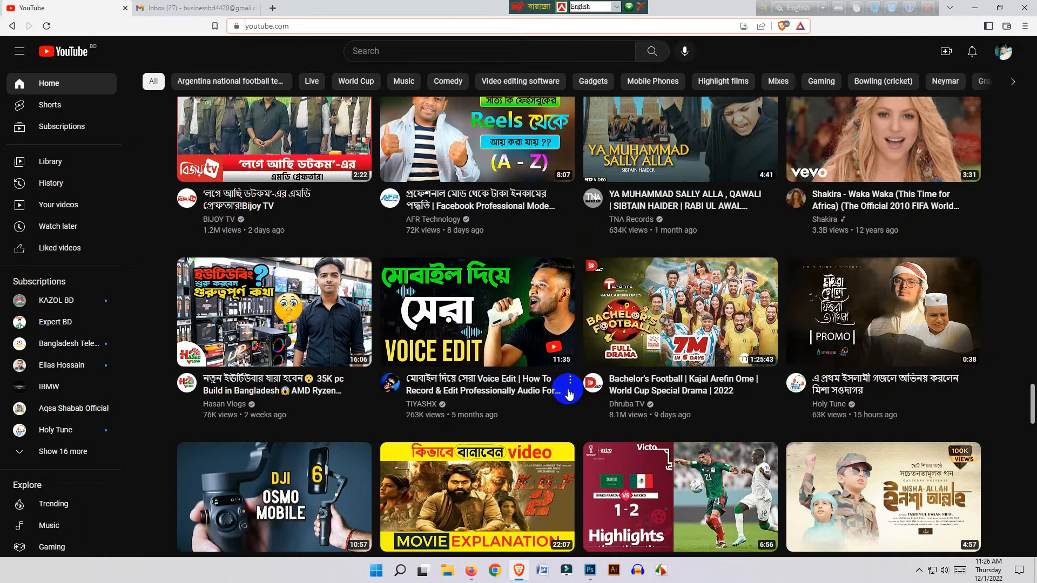
{"action": "scroll", "coordinate": [570, 394], "scroll_direction": "down", "scroll_amount": 3}
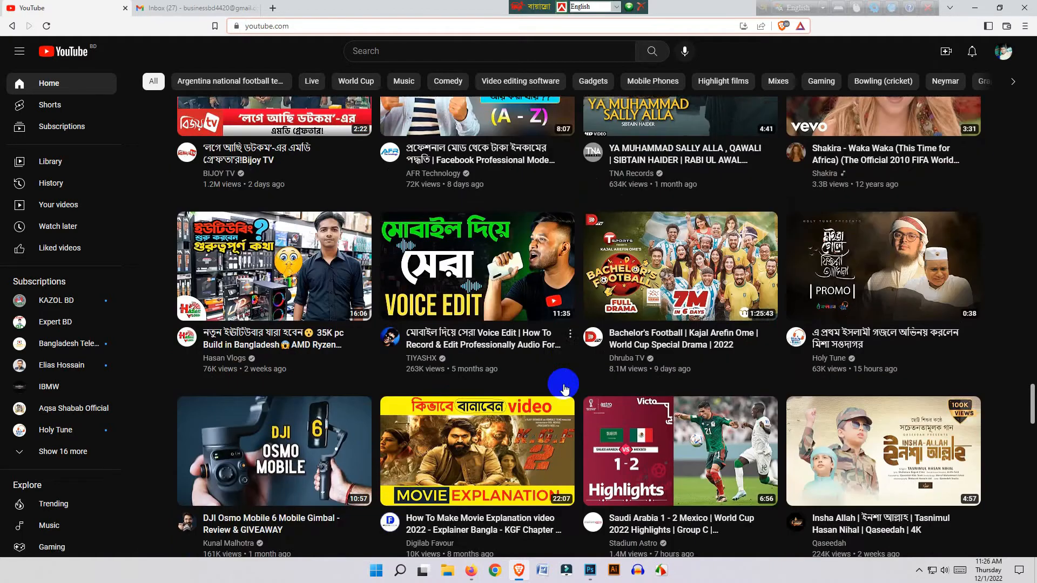
- Switch to Photoshop
{"action": "left_click", "coordinate": [590, 571]}
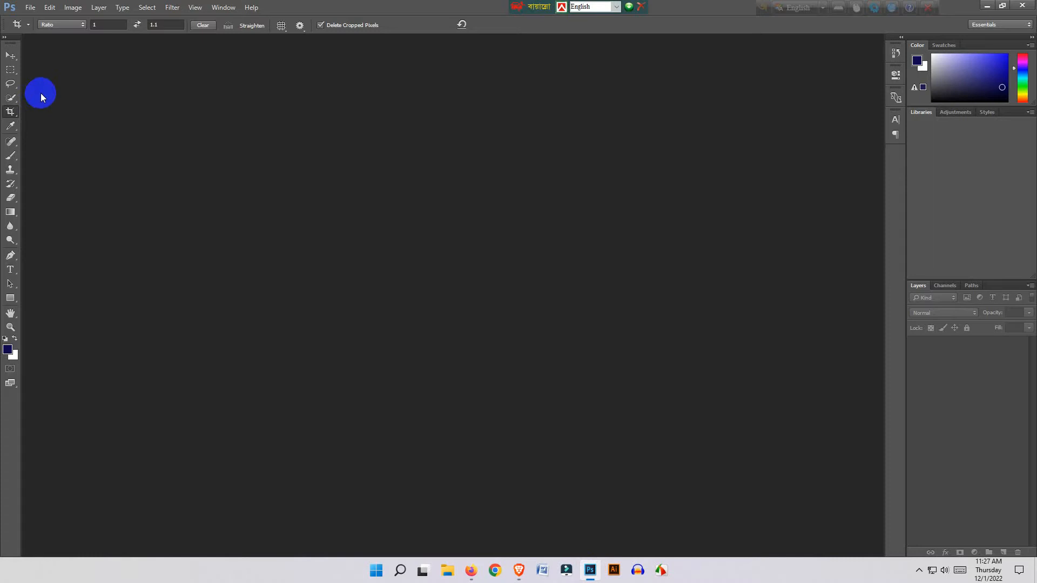
{"action": "left_click", "coordinate": [30, 8]}
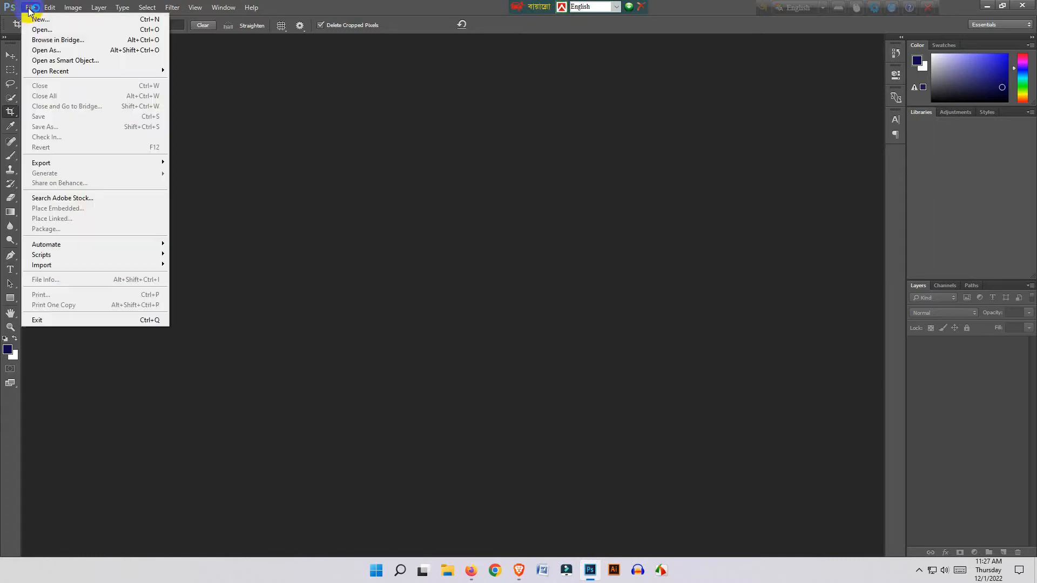
{"action": "left_click", "coordinate": [39, 18]}
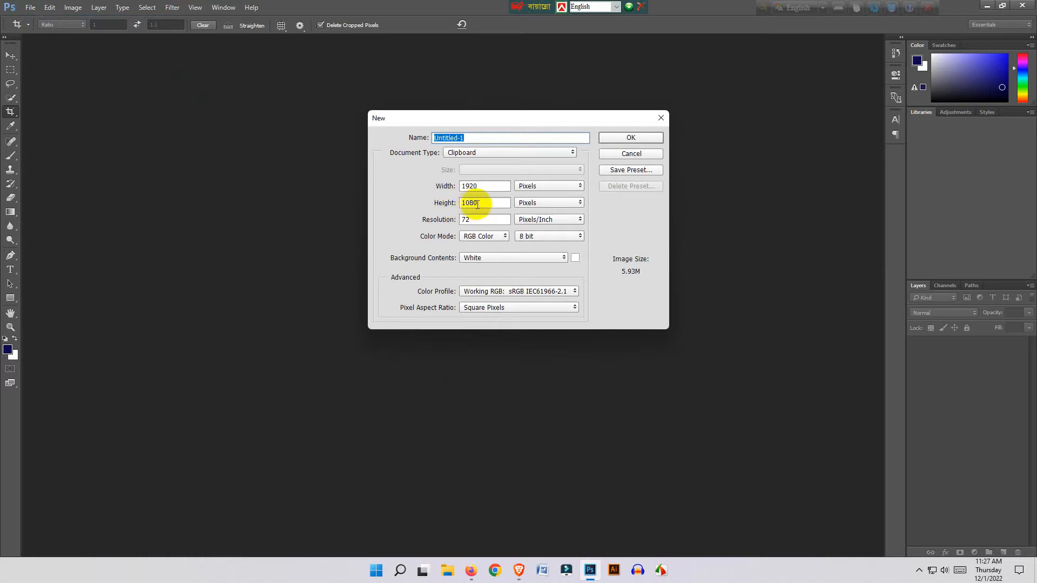
{"action": "left_click_drag", "start_coordinate": [452, 115], "coordinate": [331, 108]}
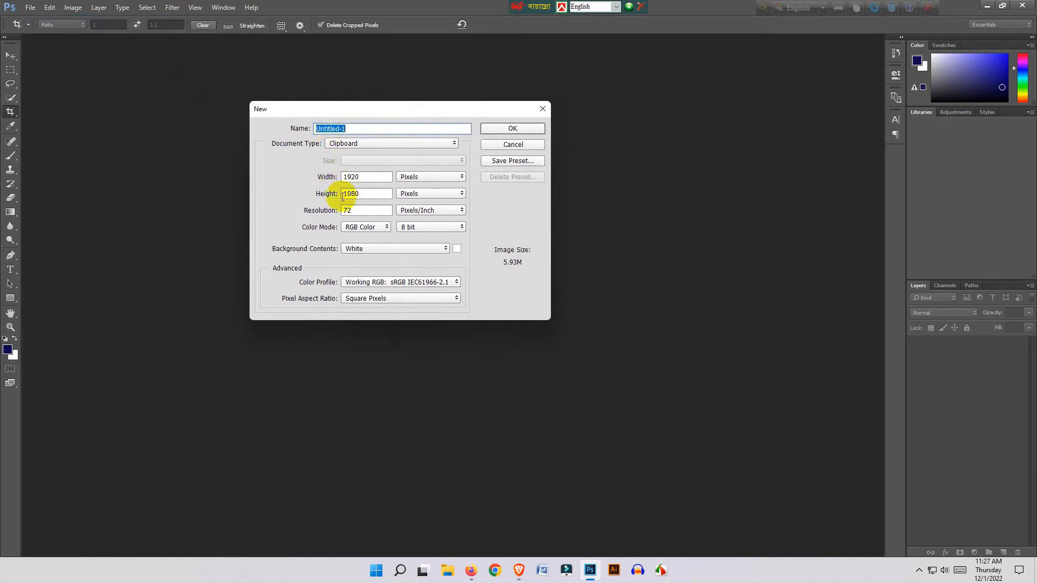
{"action": "double_click", "coordinate": [344, 177]}
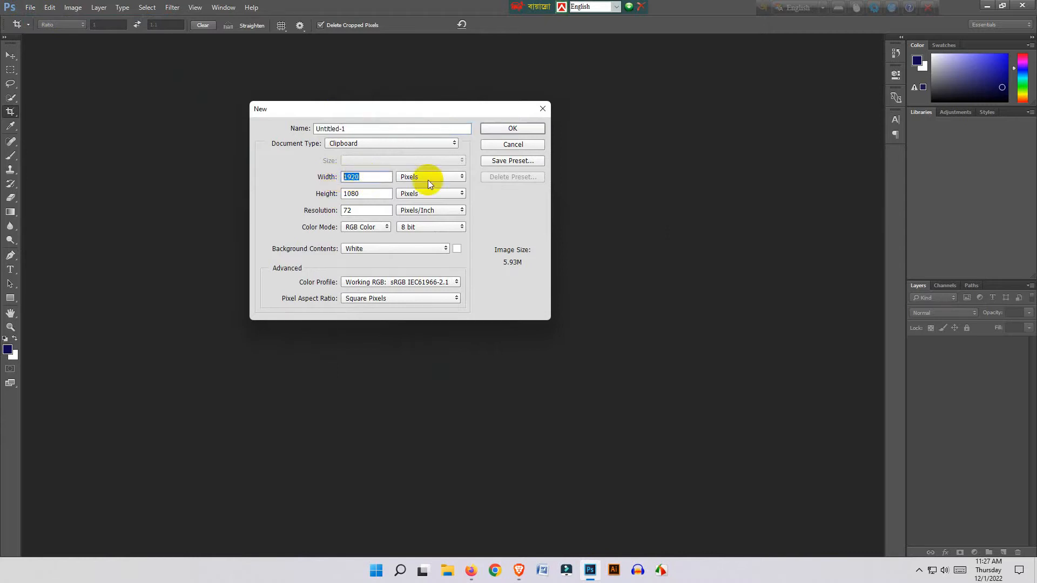
{"action": "left_click", "coordinate": [354, 195]}
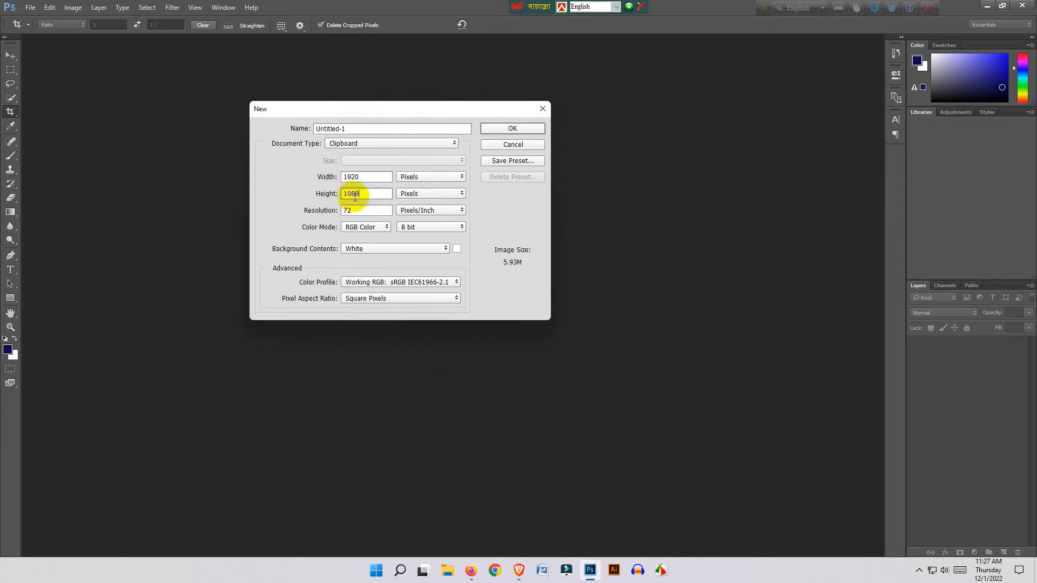
{"action": "double_click", "coordinate": [357, 211]}
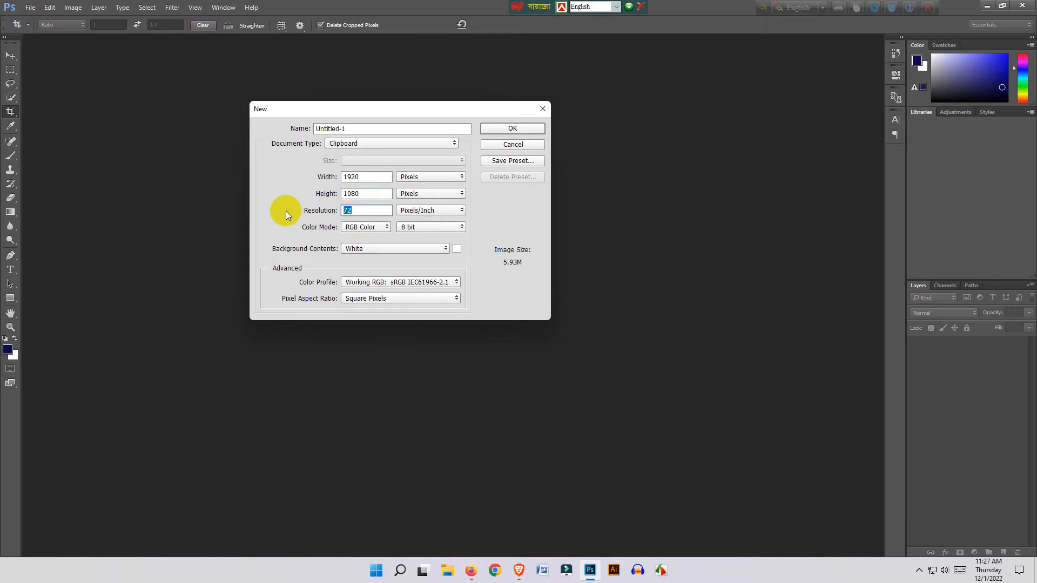
{"action": "type", "text": "300"}
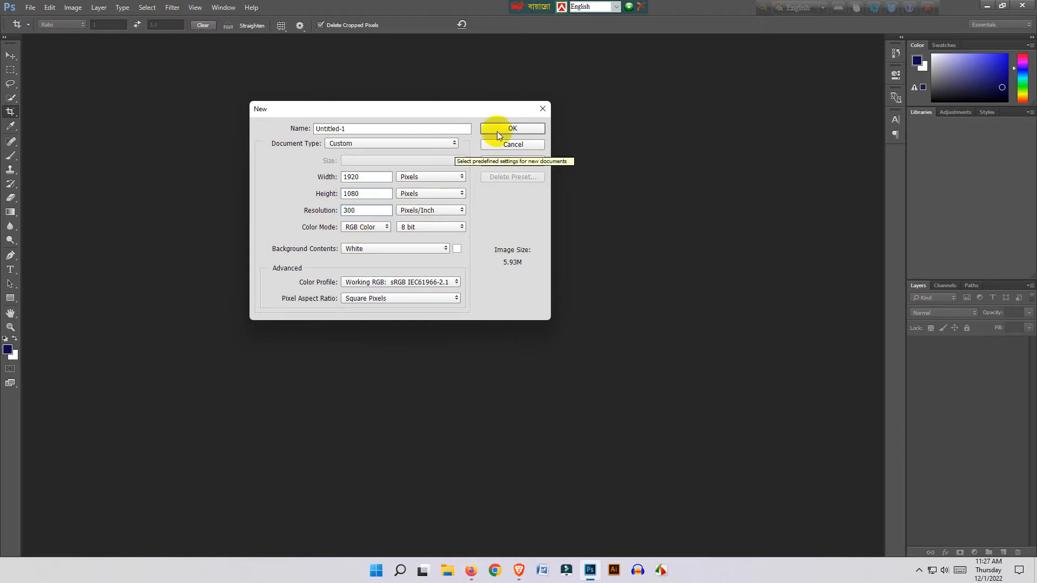
{"action": "key", "text": "Escape"}
- Create a new 1920 by 1080 pixel RGB document with a white background and activate the Move tool
{"action": "key", "text": "ctrl+n"}
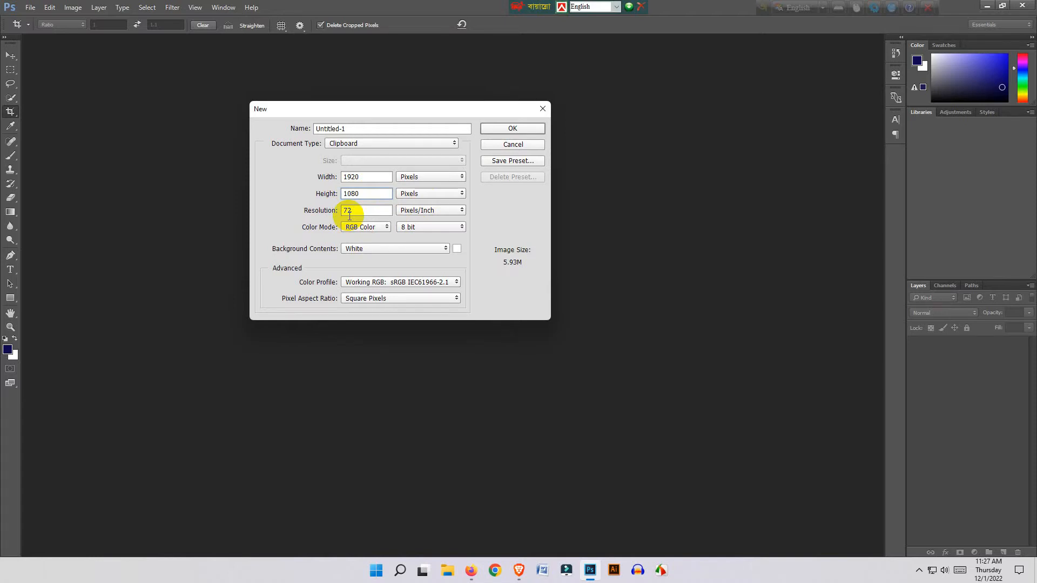
{"action": "key", "text": "Return"}
{"action": "key", "text": "v"}
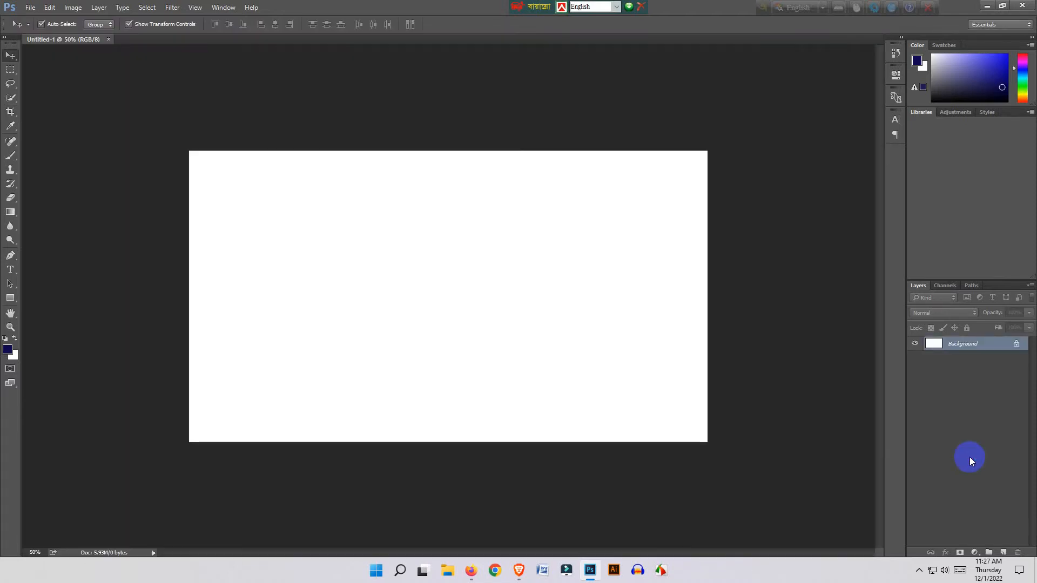
- Add a new layer and draw a dark blue rectangle of about 1922 by 1076 px over the whole canvas
{"action": "left_click", "coordinate": [1004, 553]}
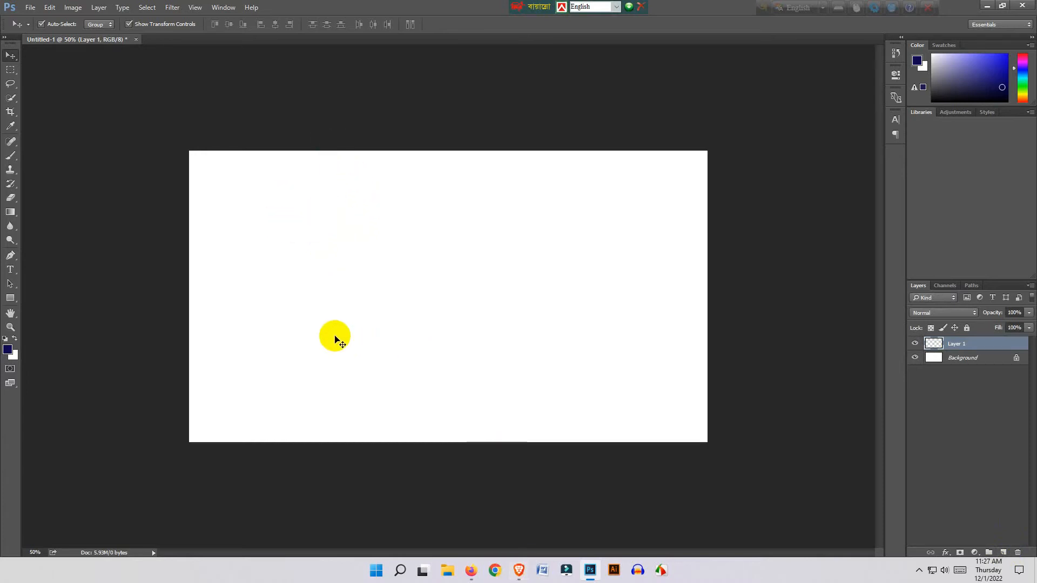
{"action": "left_click", "coordinate": [64, 326]}
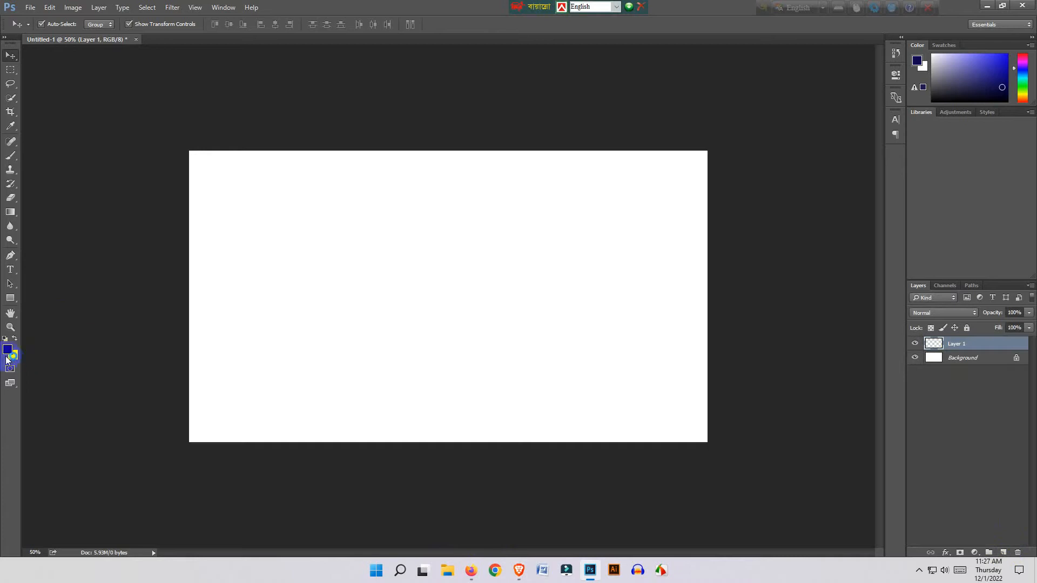
{"action": "left_click", "coordinate": [11, 298]}
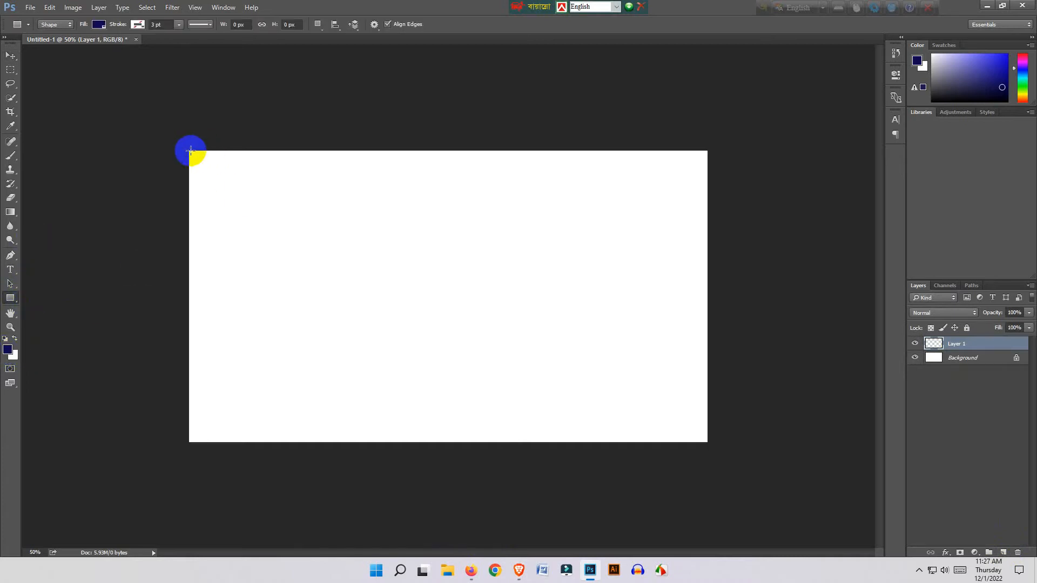
{"action": "left_click_drag", "start_coordinate": [189, 151], "coordinate": [707, 441]}
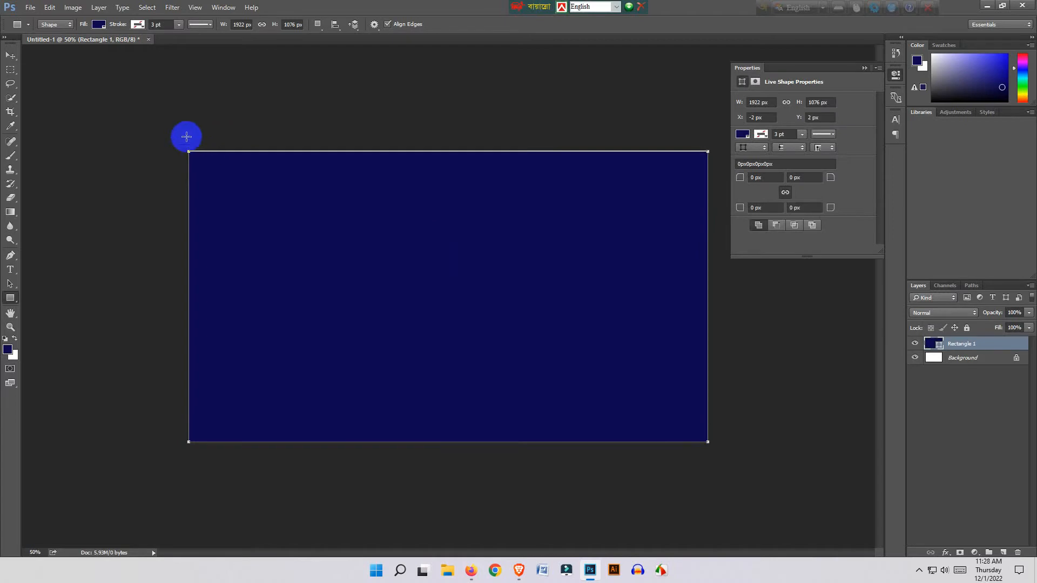
- Stretch the rectangle's upper and lower edges so it covers the full canvas height, and deselect it
{"action": "left_click", "coordinate": [10, 55]}
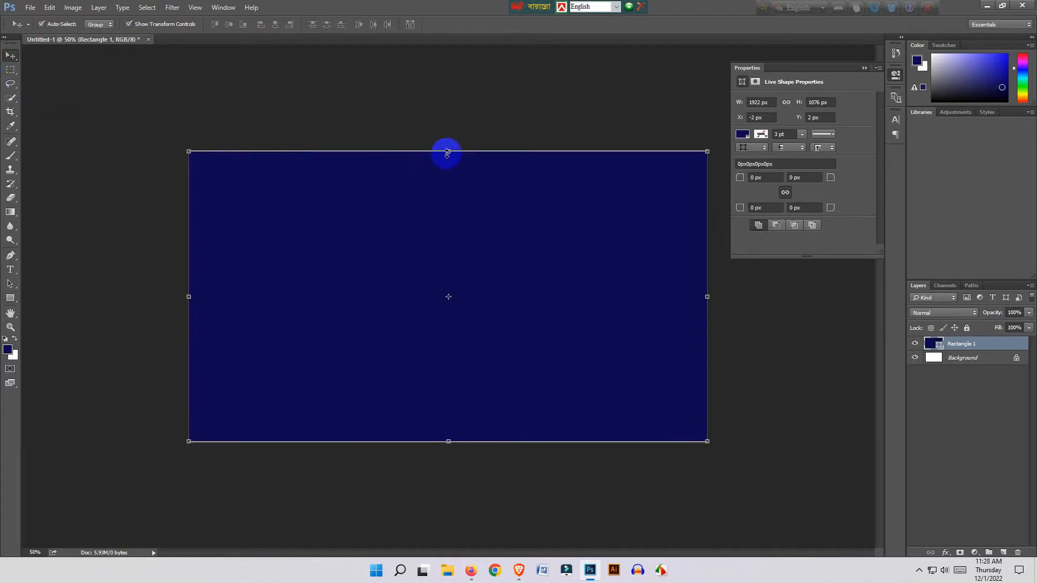
{"action": "left_click_drag", "start_coordinate": [447, 153], "coordinate": [446, 151]}
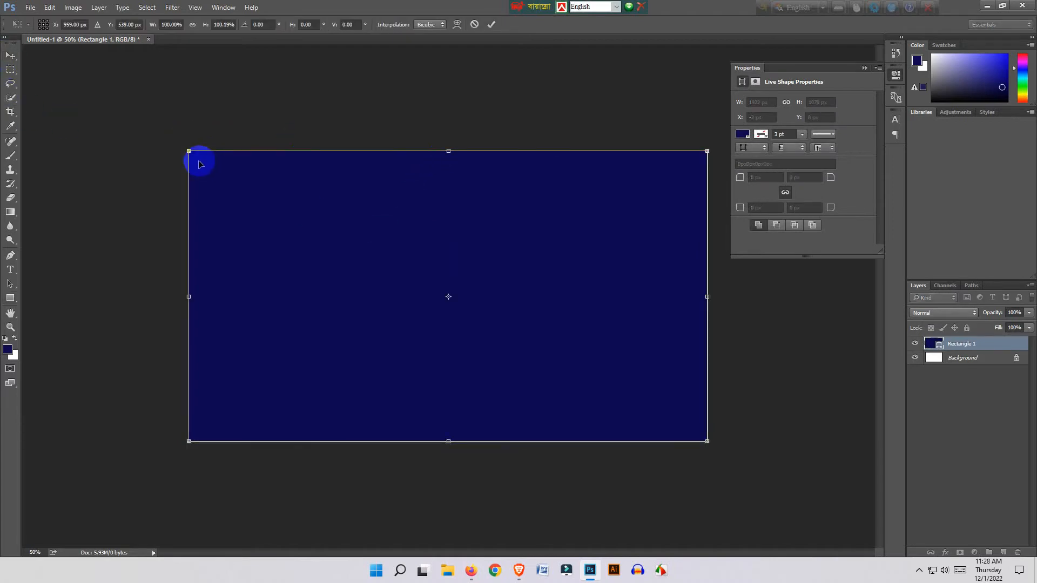
{"action": "key", "text": "Return"}
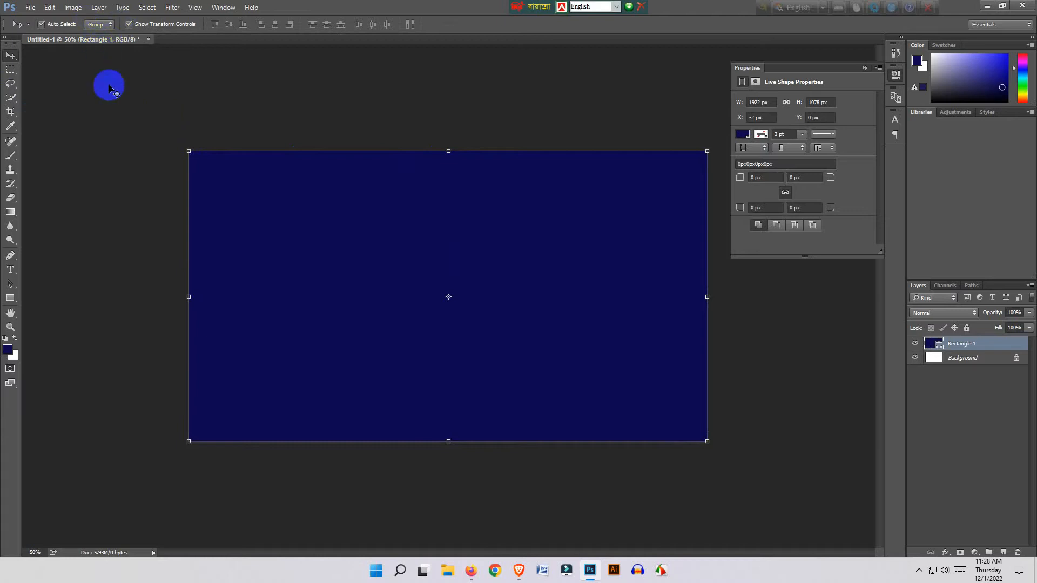
{"action": "left_click", "coordinate": [109, 89]}
{"action": "left_click", "coordinate": [436, 364]}
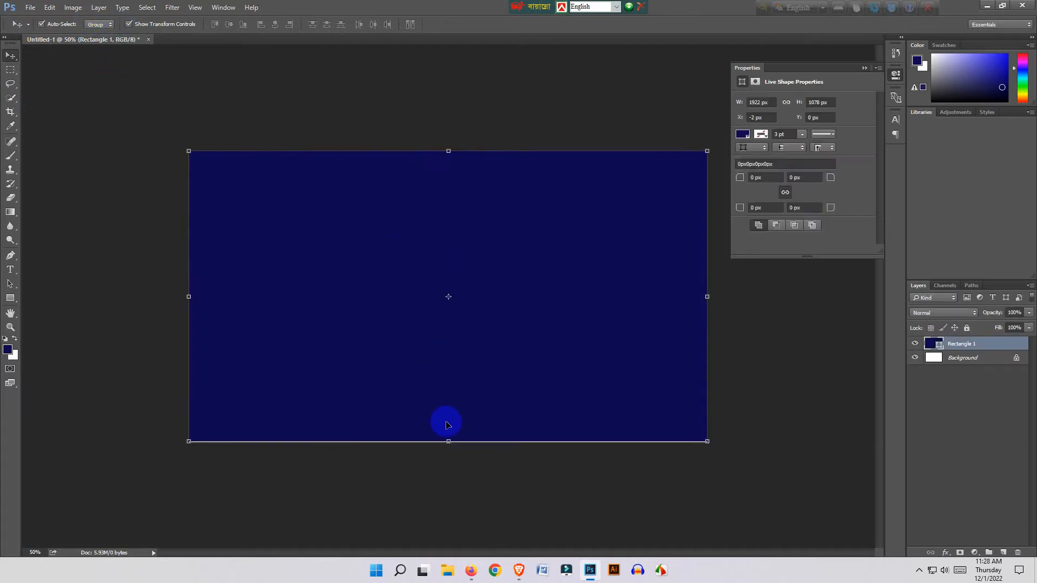
{"action": "left_click_drag", "start_coordinate": [448, 443], "coordinate": [450, 451]}
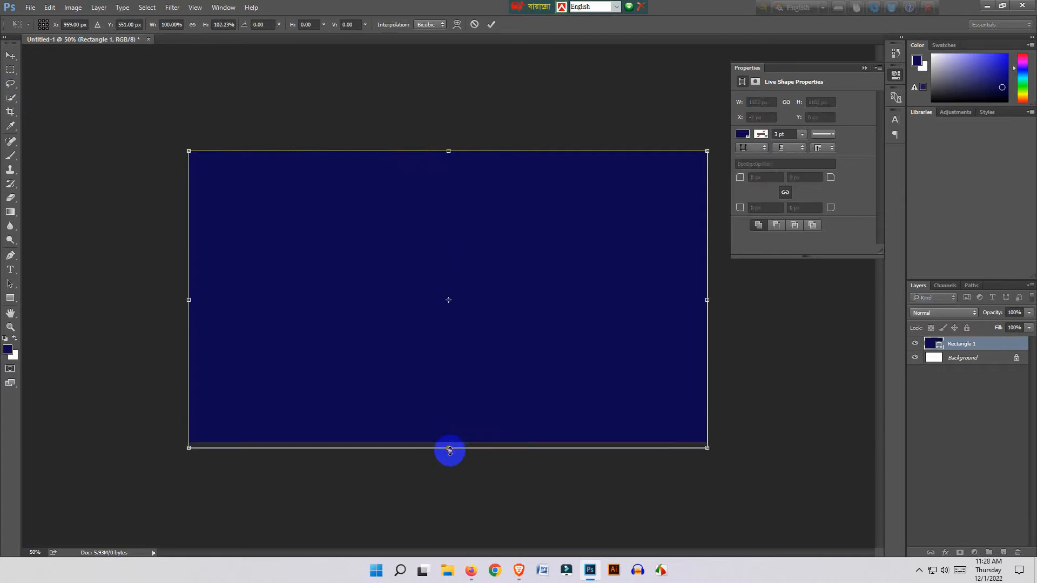
{"action": "key", "text": "Return"}
{"action": "left_click", "coordinate": [784, 338]}
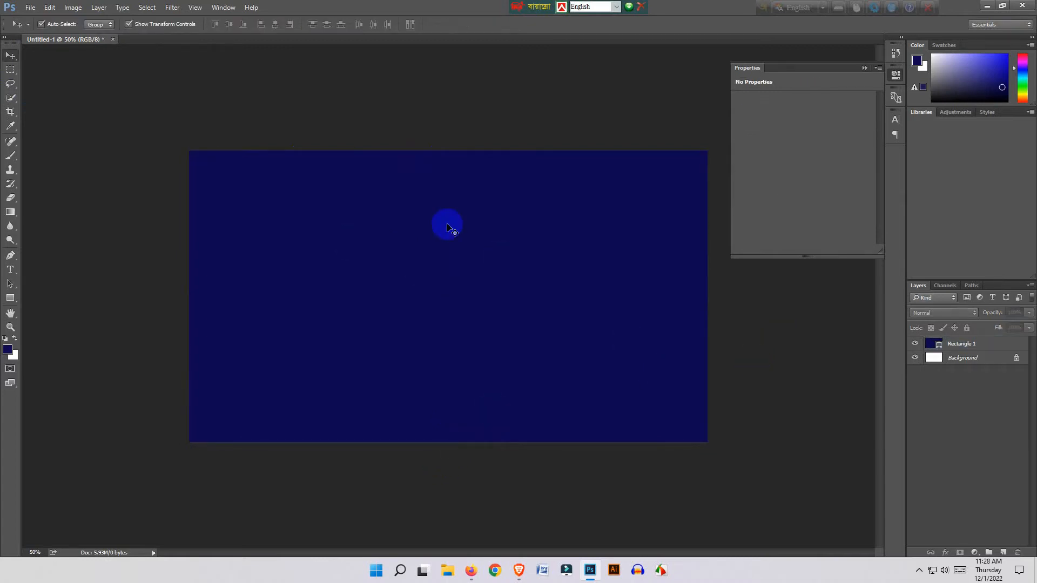
- Add a new layer above the rectangle and open the image IMG_9608-removebg from the Desktop folder
{"action": "left_click", "coordinate": [1004, 553]}
{"action": "left_click", "coordinate": [30, 7]}
{"action": "left_click", "coordinate": [51, 40]}
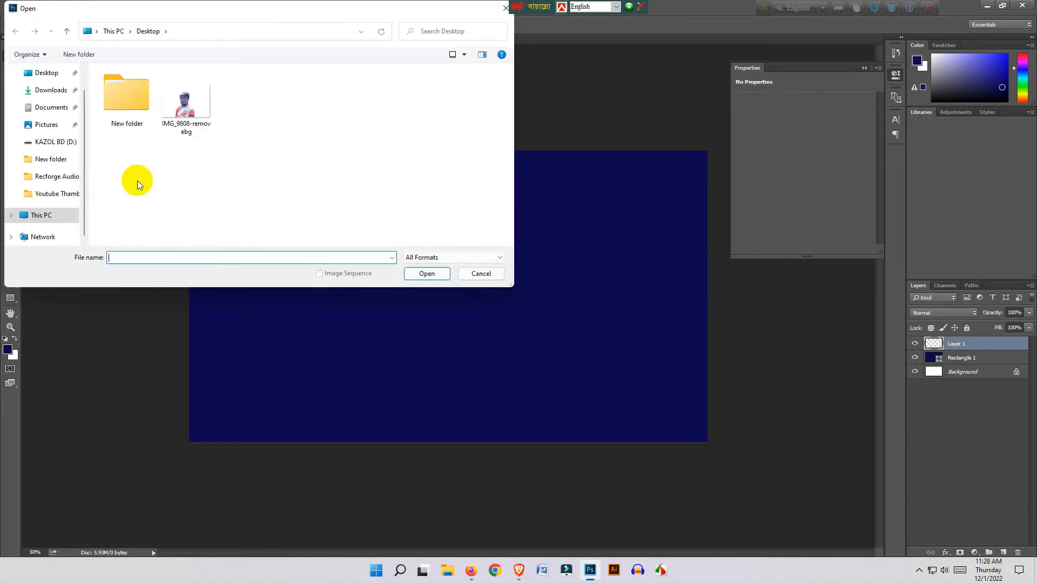
{"action": "left_click", "coordinate": [183, 118]}
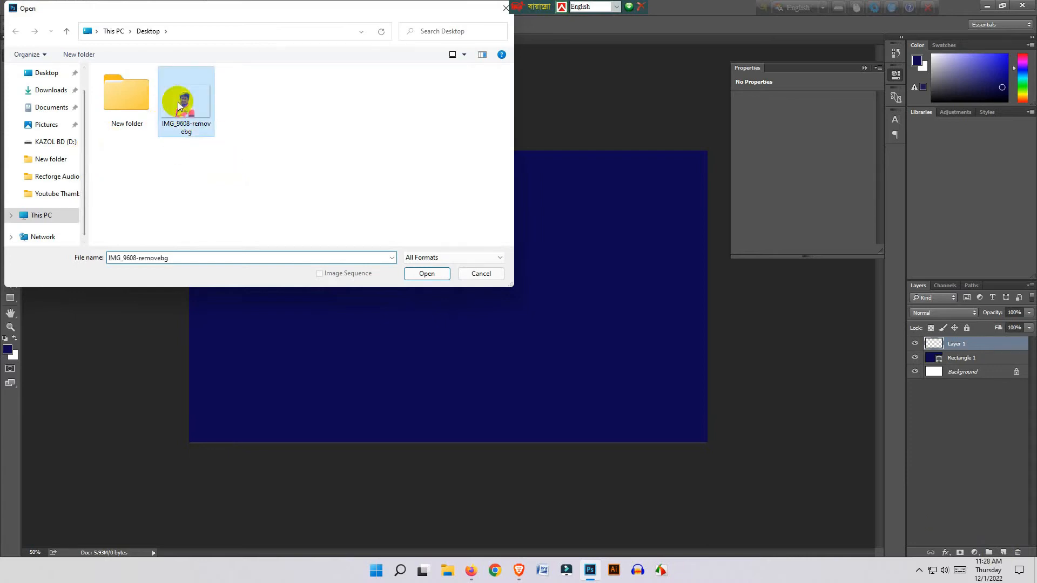
{"action": "left_click", "coordinate": [427, 273]}
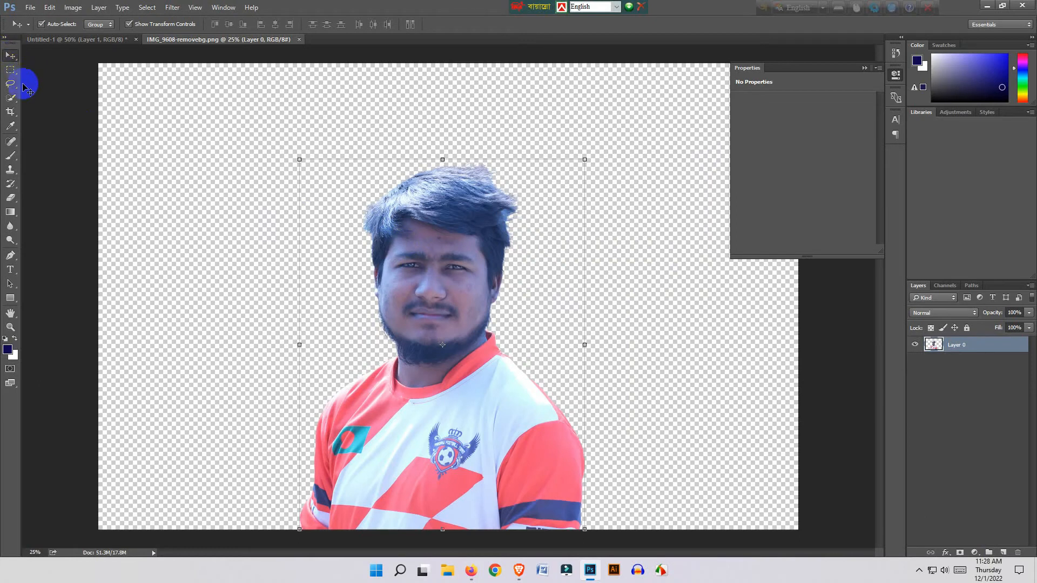
- Bring the cut-out portrait into the Untitled-1 document, scale it down to the canvas height and place it along the canvas's right side
{"action": "left_click", "coordinate": [415, 253]}
{"action": "left_click_drag", "start_coordinate": [450, 268], "coordinate": [500, 333]}
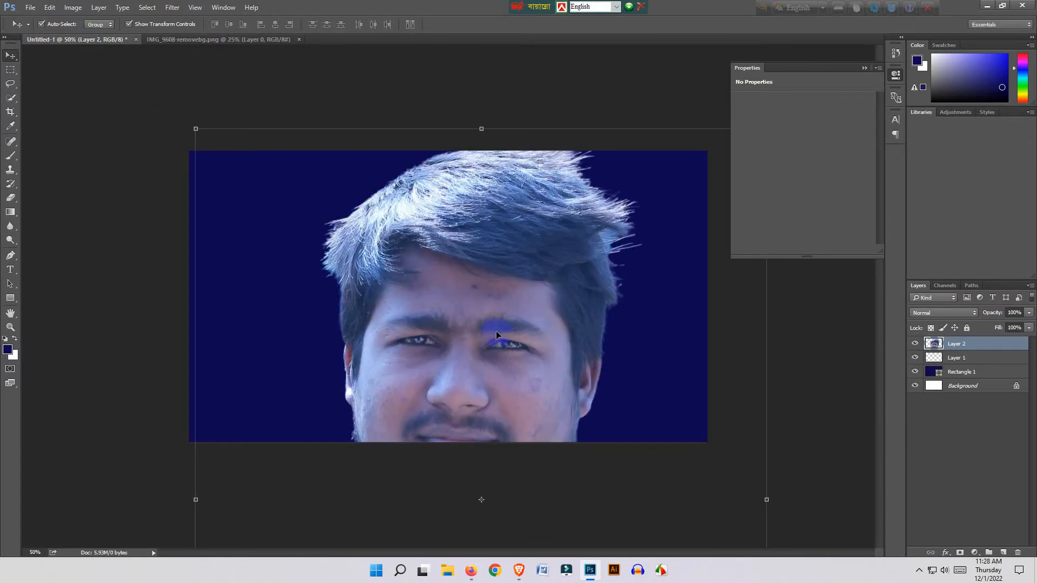
{"action": "key", "text": "ctrl+minus"}
{"action": "key", "text": "ctrl+minus"}
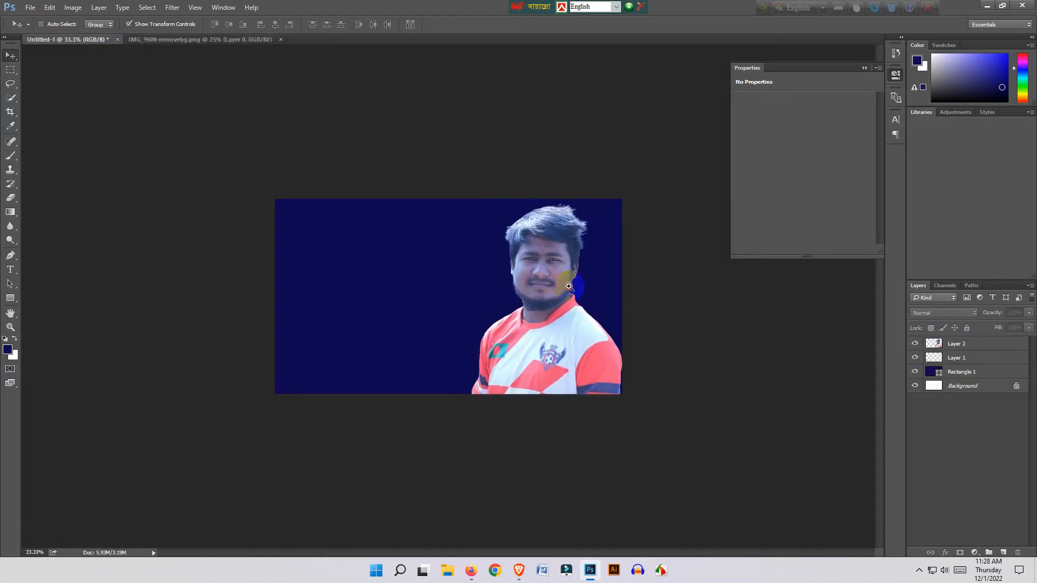
{"action": "key", "text": "ctrl+plus"}
{"action": "key", "text": "ctrl+plus"}
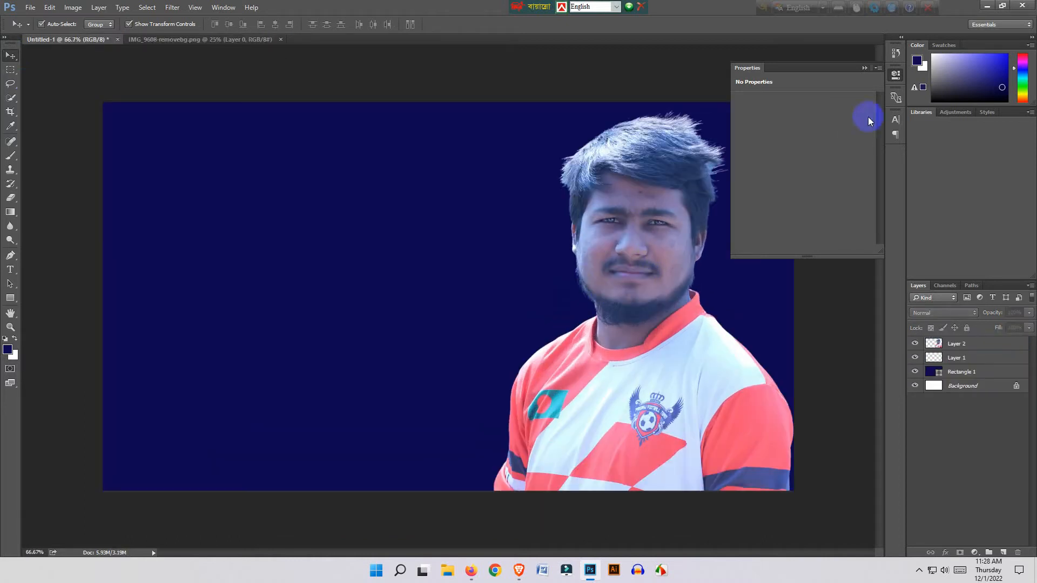
- Retouch the blemishes on the forehead and cheeks of the portrait on Layer 2 with the Spot Healing Brush in Content-Aware mode
{"action": "key", "text": "ctrl+minus"}
{"action": "key", "text": "ctrl+minus"}
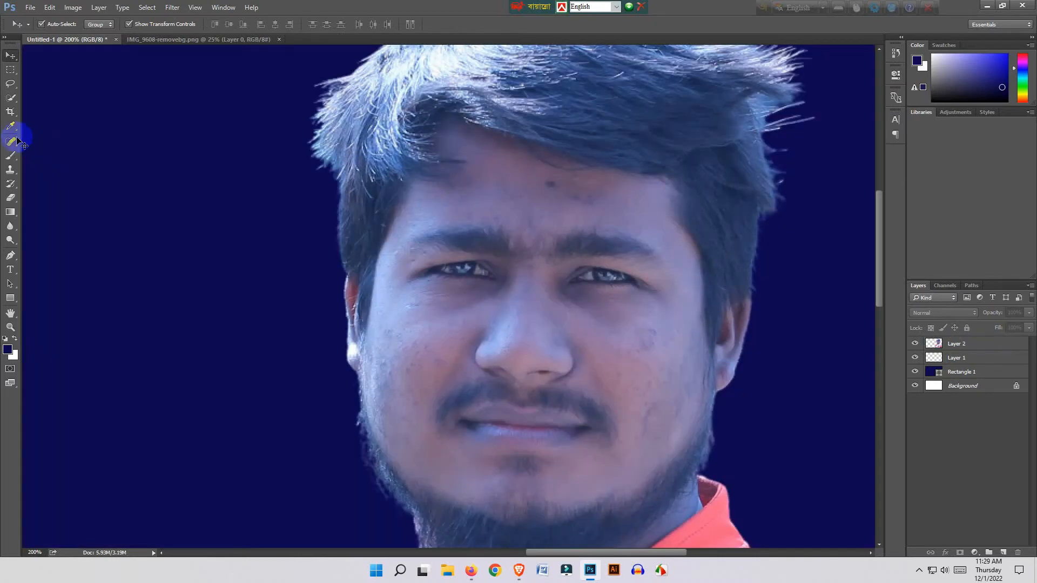
{"action": "left_click", "coordinate": [9, 141]}
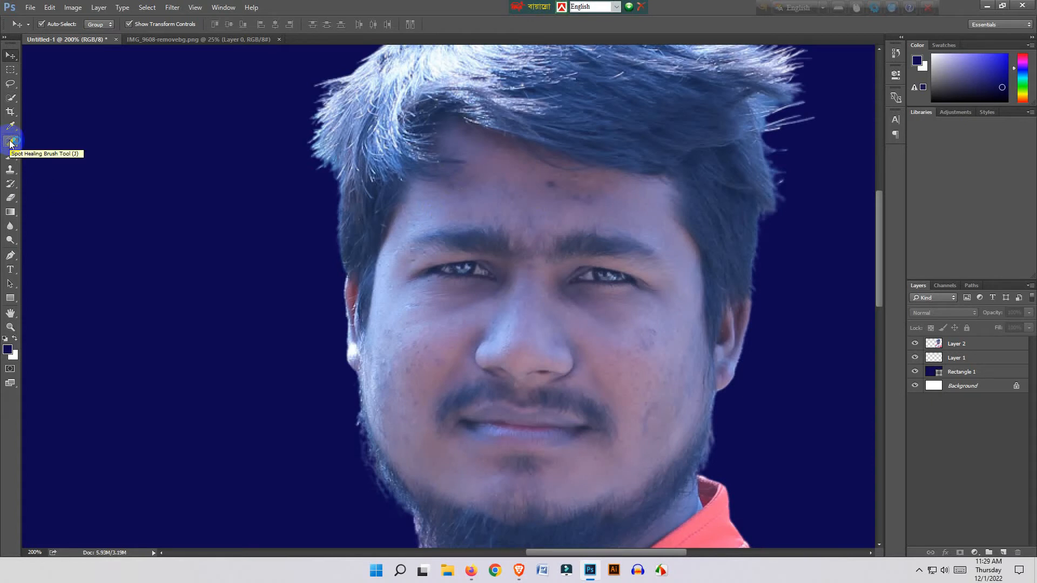
{"action": "left_click", "coordinate": [10, 141]}
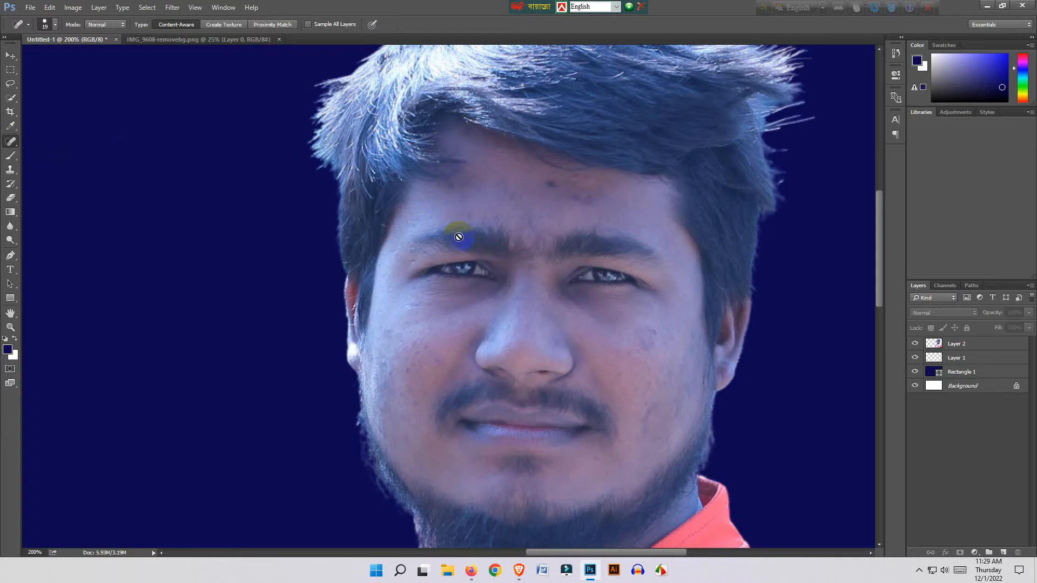
{"action": "left_click", "coordinate": [540, 223]}
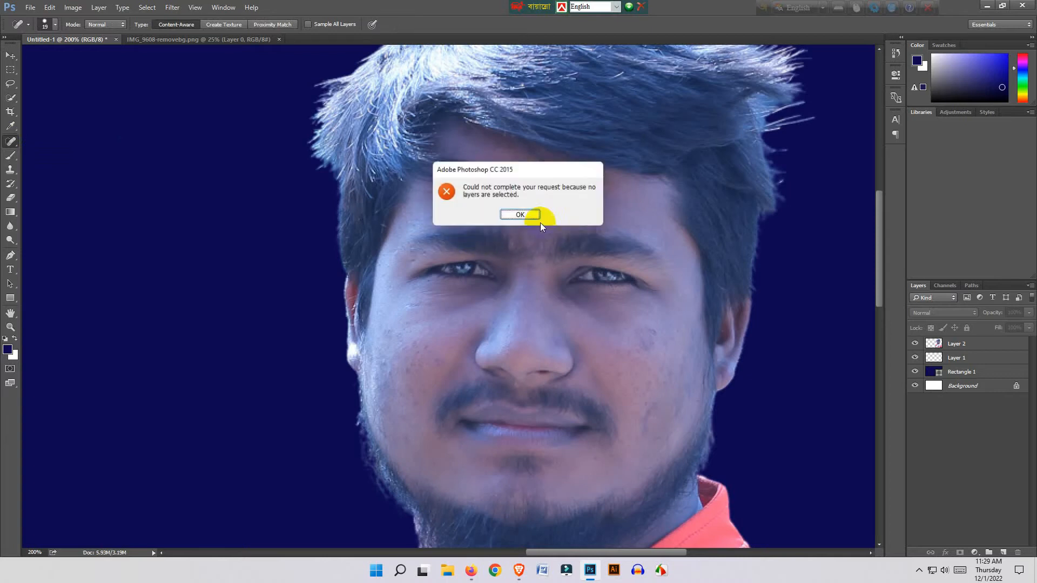
{"action": "left_click", "coordinate": [518, 213]}
{"action": "key", "text": "v"}
{"action": "left_click", "coordinate": [9, 142]}
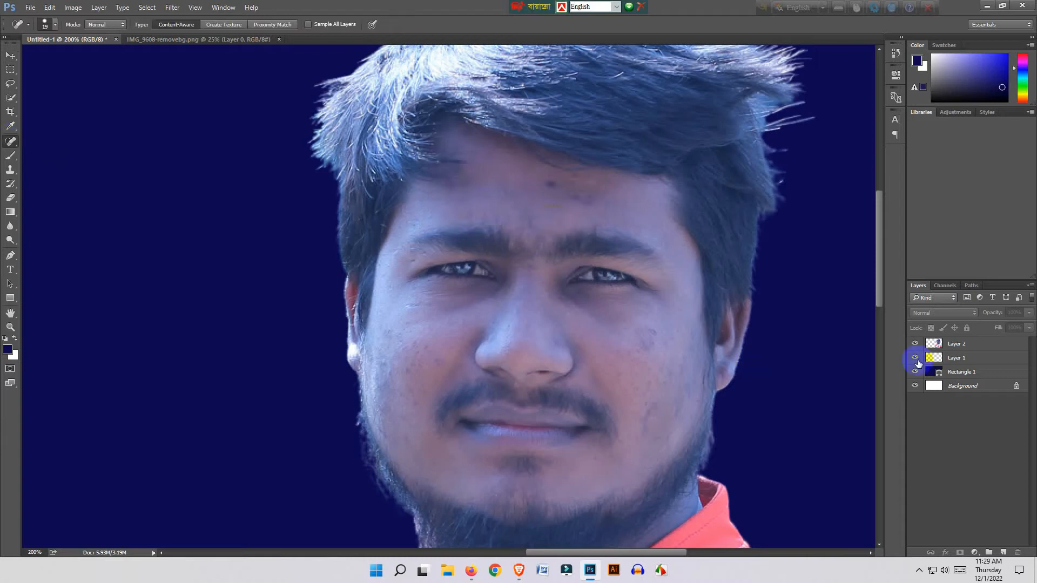
{"action": "left_click", "coordinate": [957, 347]}
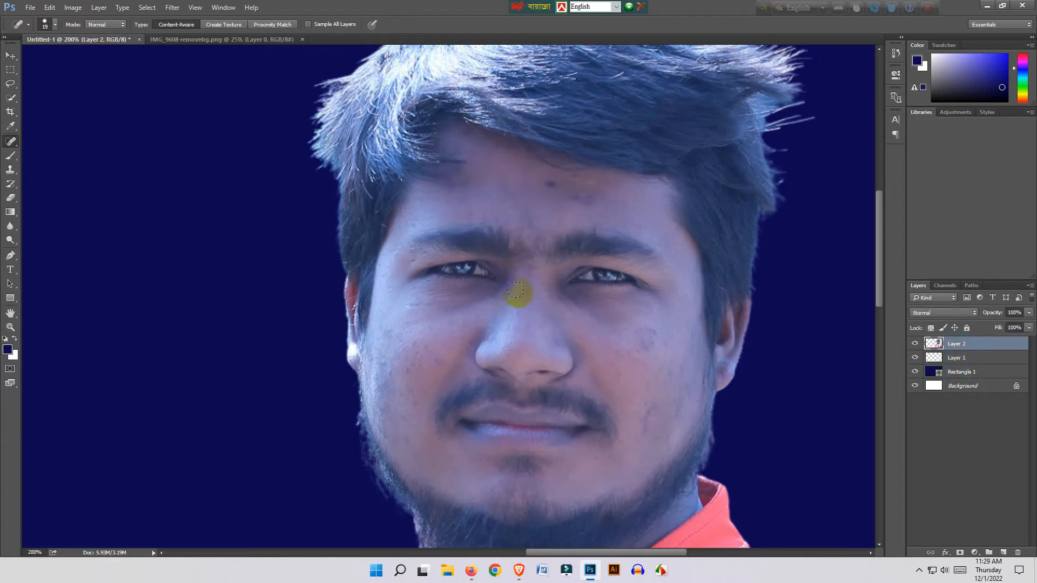
{"action": "left_click", "coordinate": [565, 217]}
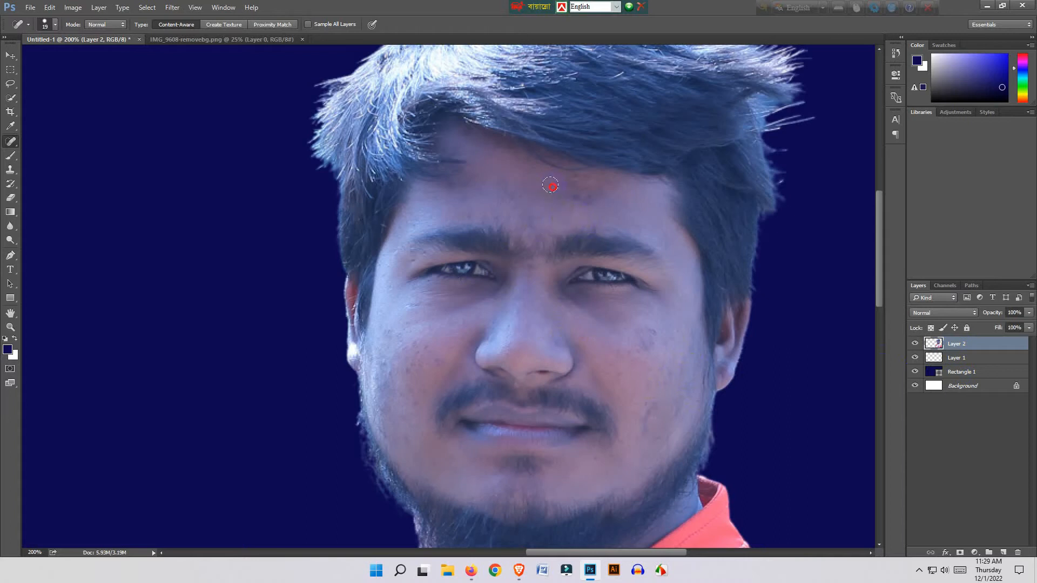
{"action": "left_click", "coordinate": [581, 199]}
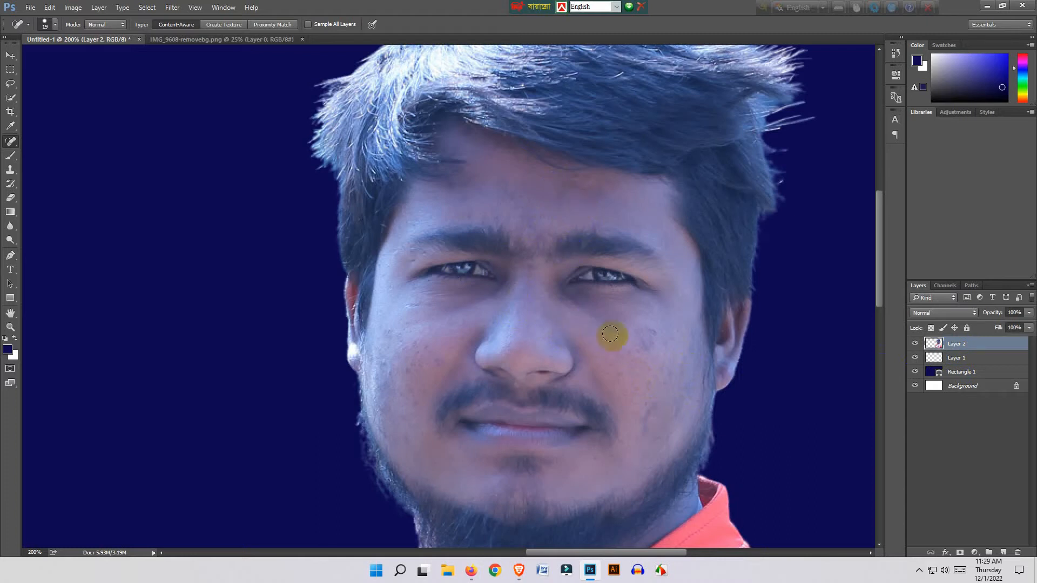
{"action": "left_click", "coordinate": [648, 338]}
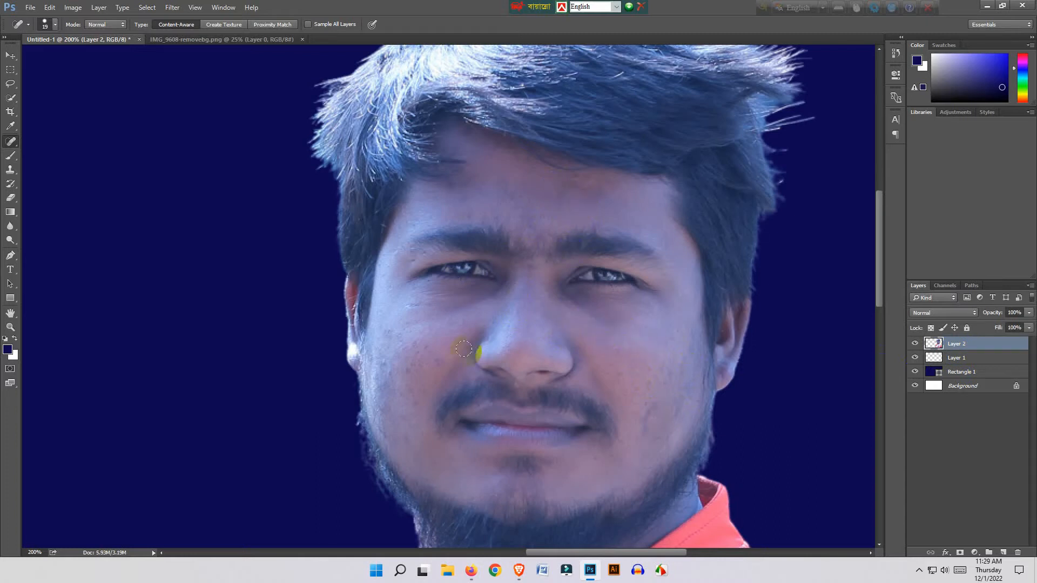
{"action": "left_click", "coordinate": [431, 365]}
- Set the portrait's brightness to 20 and contrast to -3 with Brightness/Contrast, and reselect Layer 2
{"action": "scroll", "coordinate": [443, 351], "scroll_direction": "down", "scroll_amount": 5}
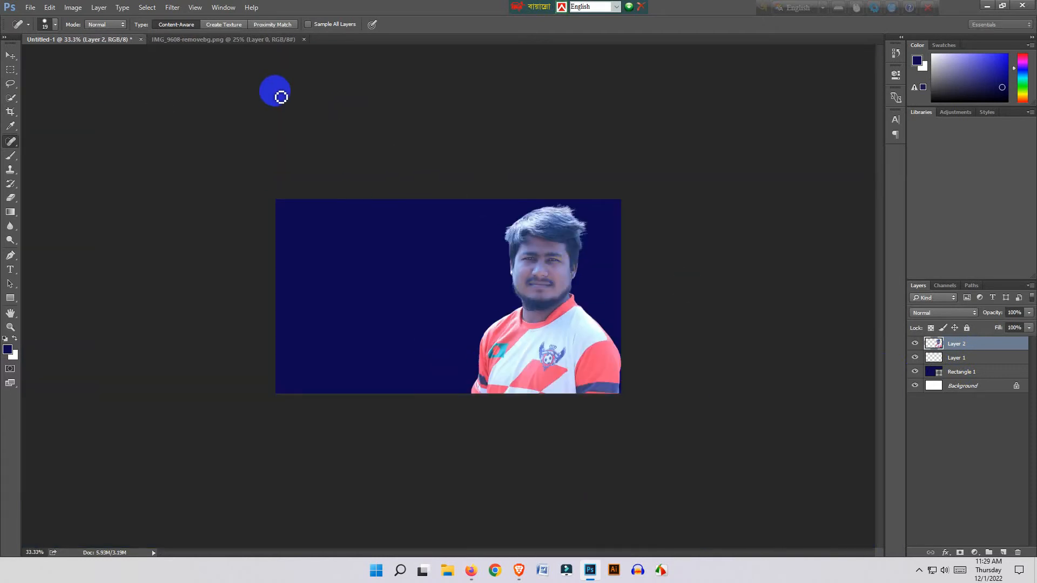
{"action": "left_click", "coordinate": [73, 8]}
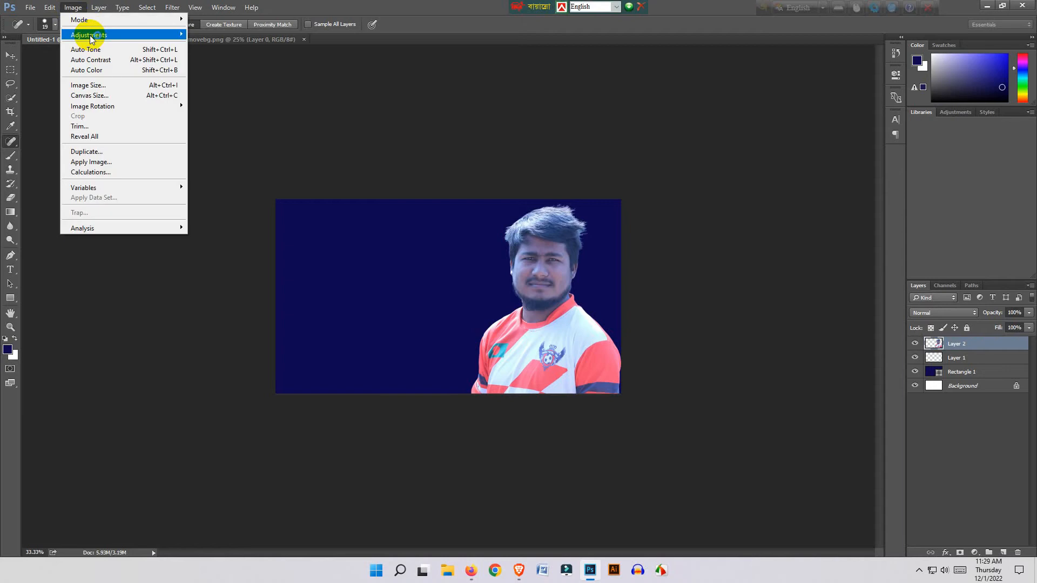
{"action": "mouse_move", "coordinate": [86, 34]}
{"action": "left_click", "coordinate": [213, 34]}
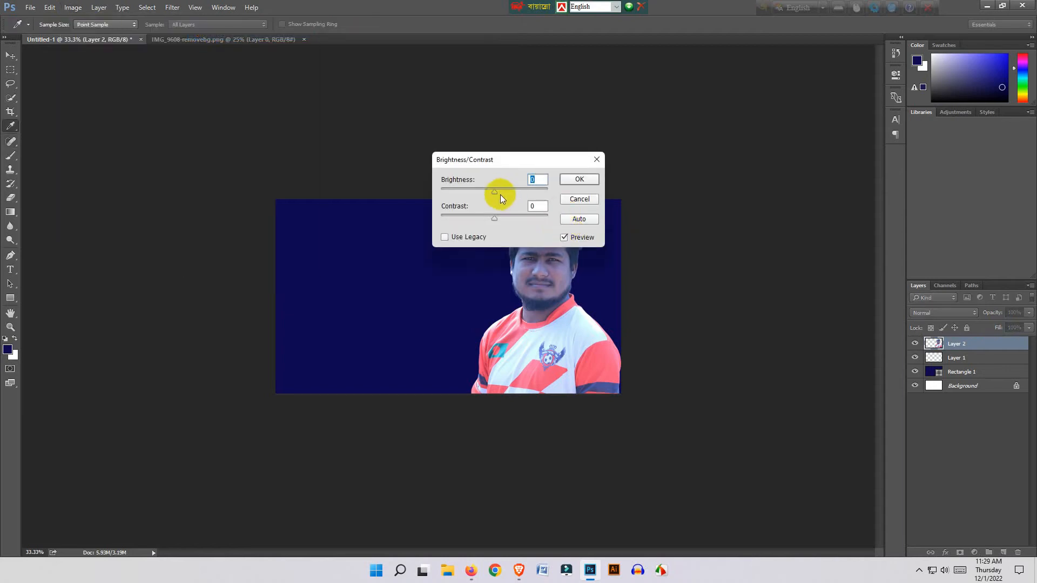
{"action": "left_click_drag", "start_coordinate": [495, 193], "coordinate": [492, 219]}
{"action": "left_click", "coordinate": [579, 178]}
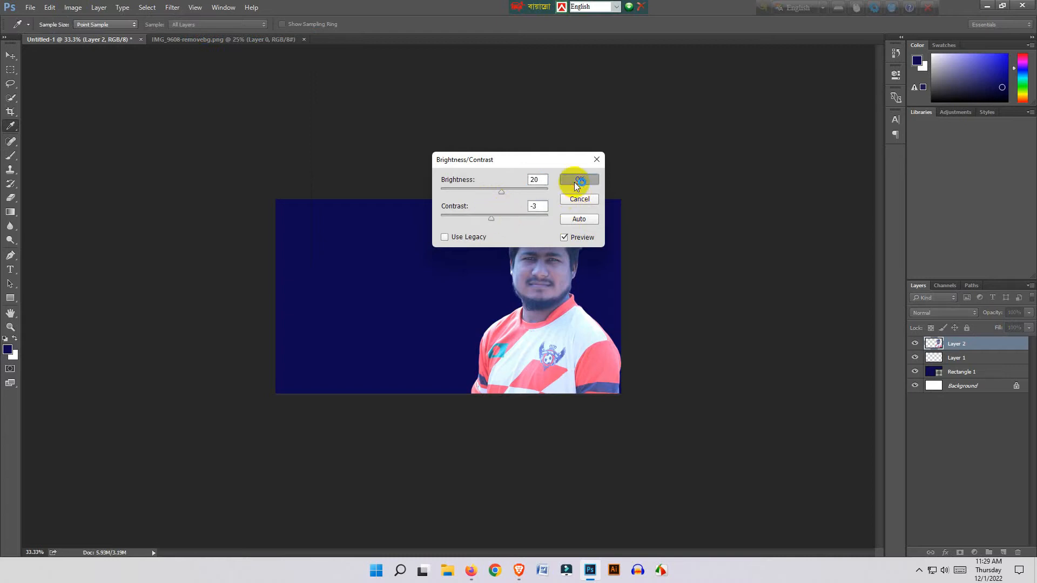
{"action": "key", "text": "j"}
{"action": "left_click", "coordinate": [10, 55]}
{"action": "left_click", "coordinate": [297, 105]}
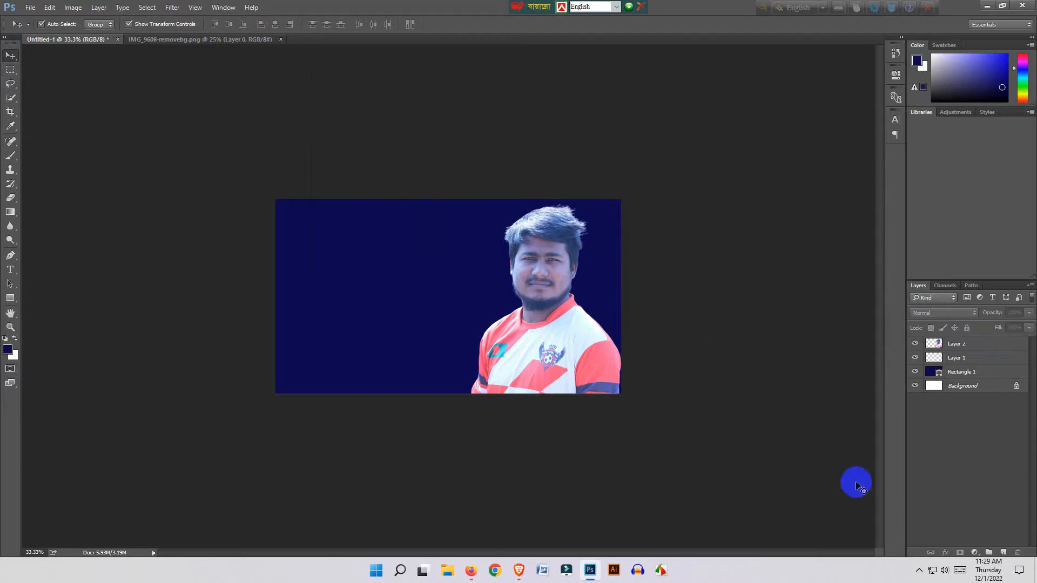
{"action": "left_click", "coordinate": [959, 344]}
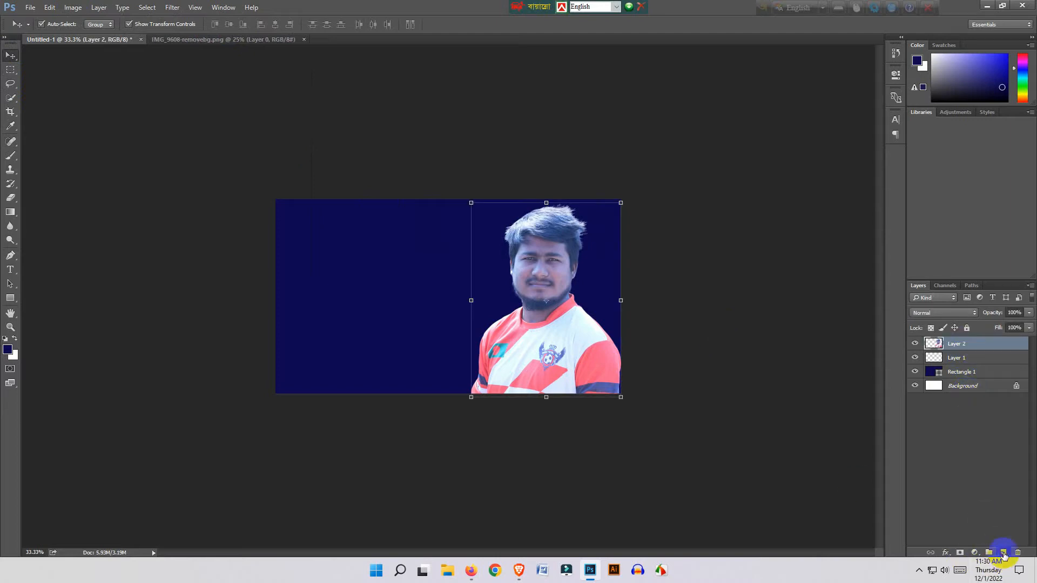
{"action": "key", "text": "j"}
{"action": "left_click", "coordinate": [73, 7]}
{"action": "mouse_move", "coordinate": [89, 35]}
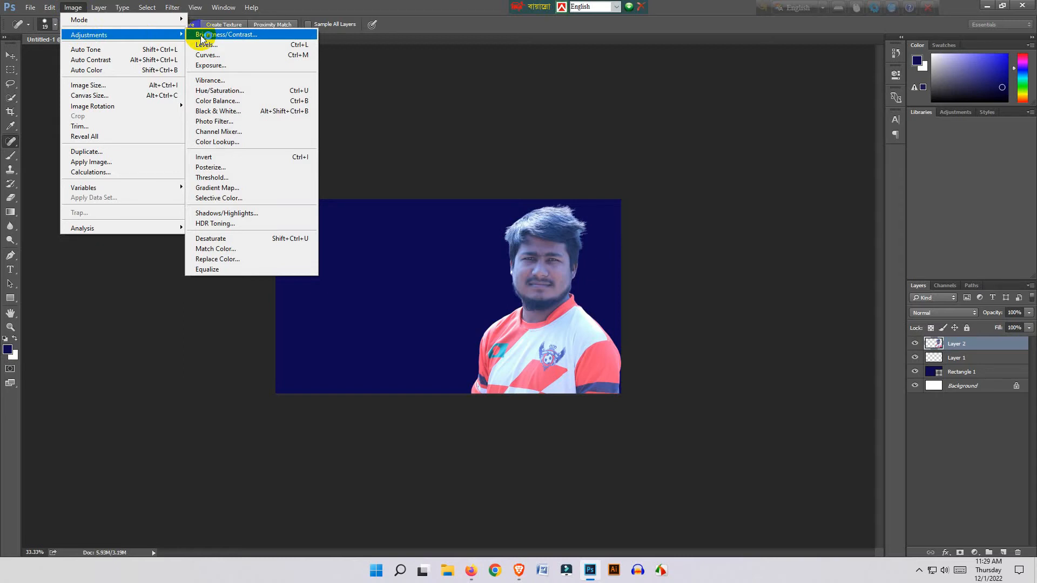
- Add the yellow 41 pt text ইউটিউব in UrmeeMJ Bold and place it near the canvas's upper-left corner
{"action": "left_click", "coordinate": [309, 262]}
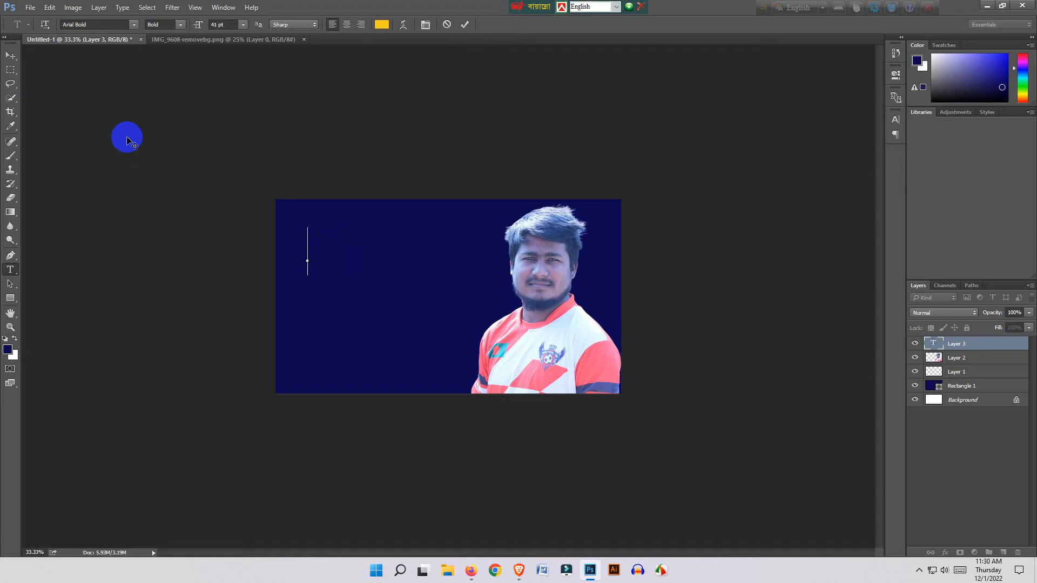
{"action": "left_click", "coordinate": [134, 25]}
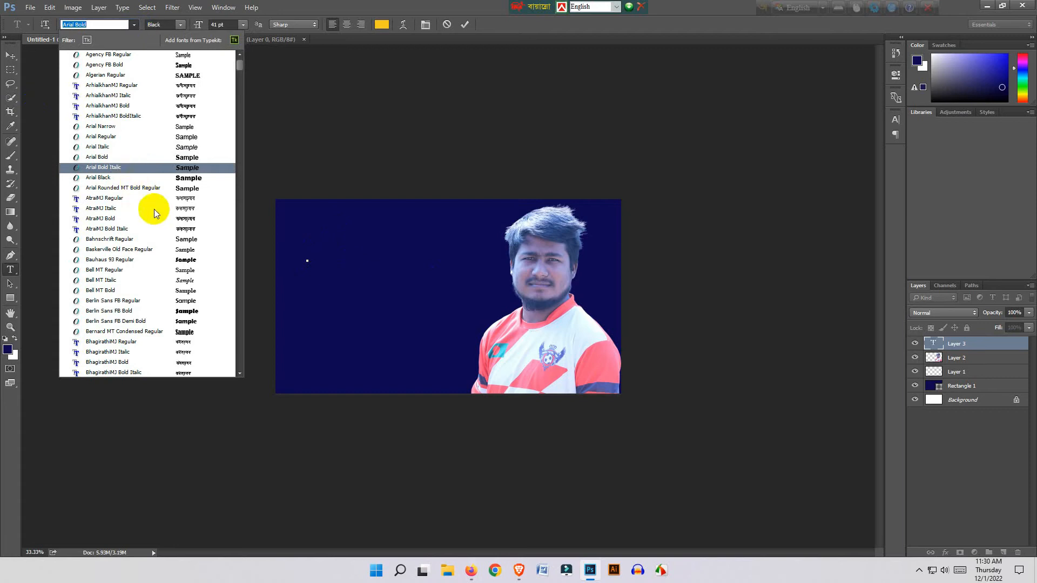
{"action": "scroll", "coordinate": [241, 125], "scroll_direction": "down", "scroll_amount": 2}
{"action": "left_click_drag", "start_coordinate": [241, 65], "coordinate": [242, 251]}
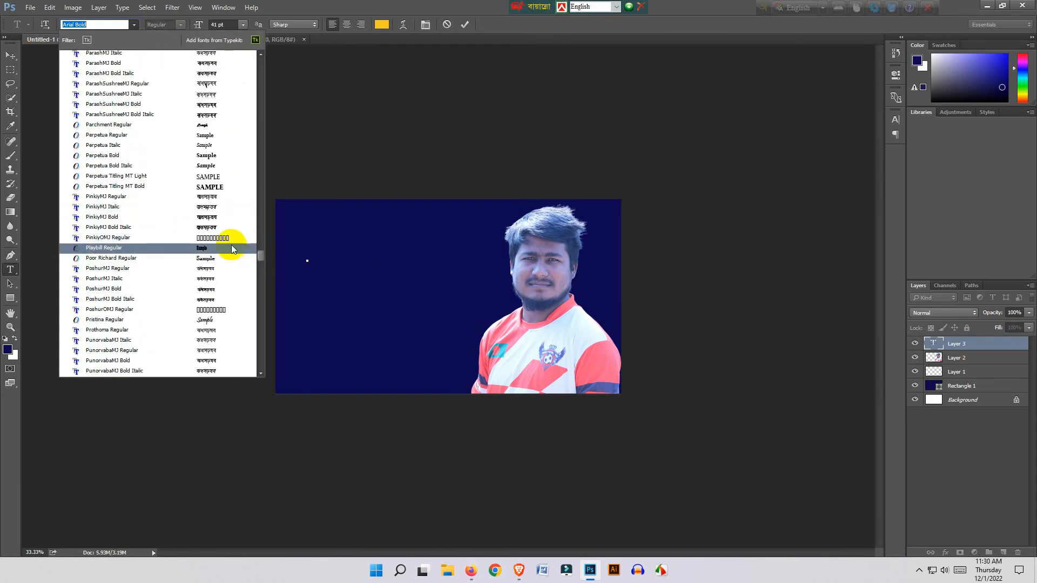
{"action": "left_click", "coordinate": [306, 227]}
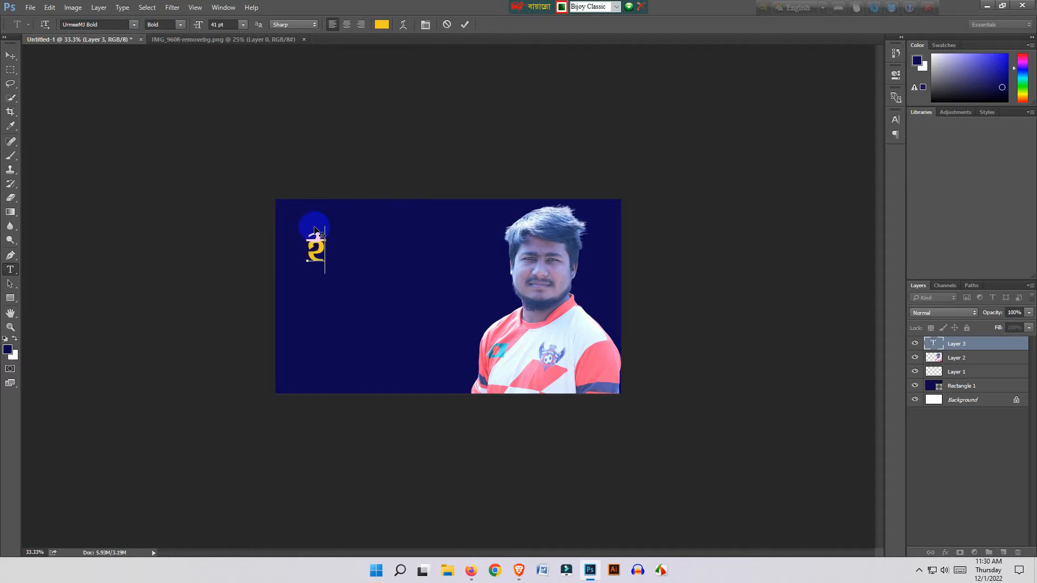
{"action": "type", "text": "উটি"}
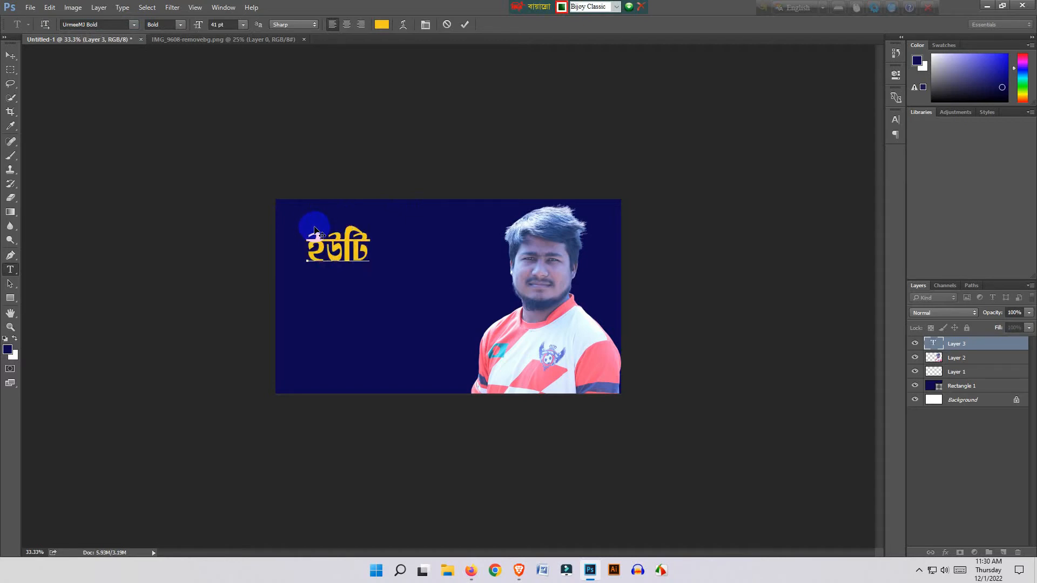
{"action": "type", "text": "উব"}
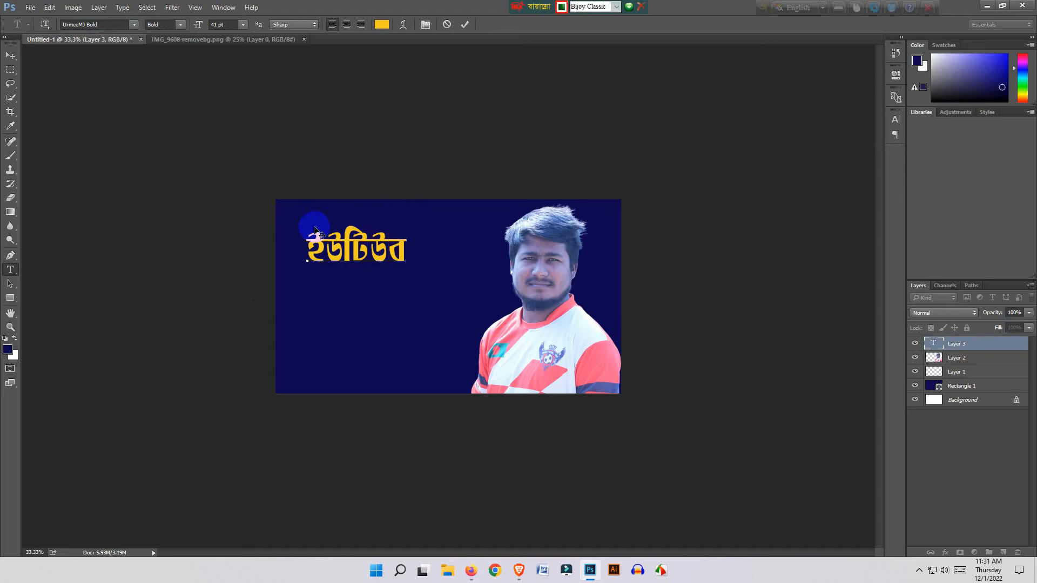
{"action": "left_click", "coordinate": [10, 55]}
{"action": "left_click_drag", "start_coordinate": [393, 265], "coordinate": [396, 253]}
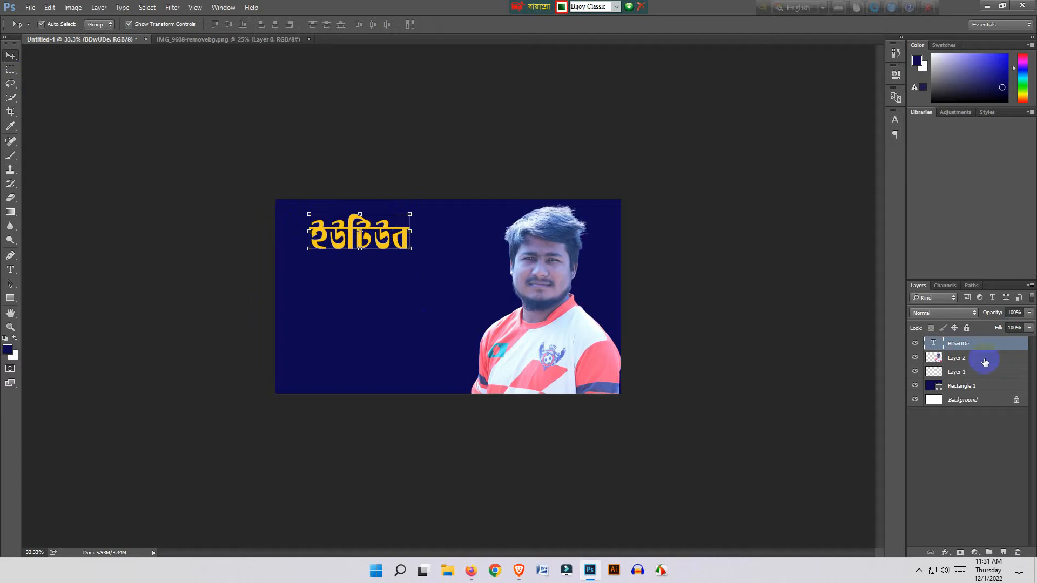
- Add a new layer with the 41 pt text Thambnail, choosing Arial Bold as the font, and place it directly below ইউটিউব
{"action": "left_click", "coordinate": [1003, 553]}
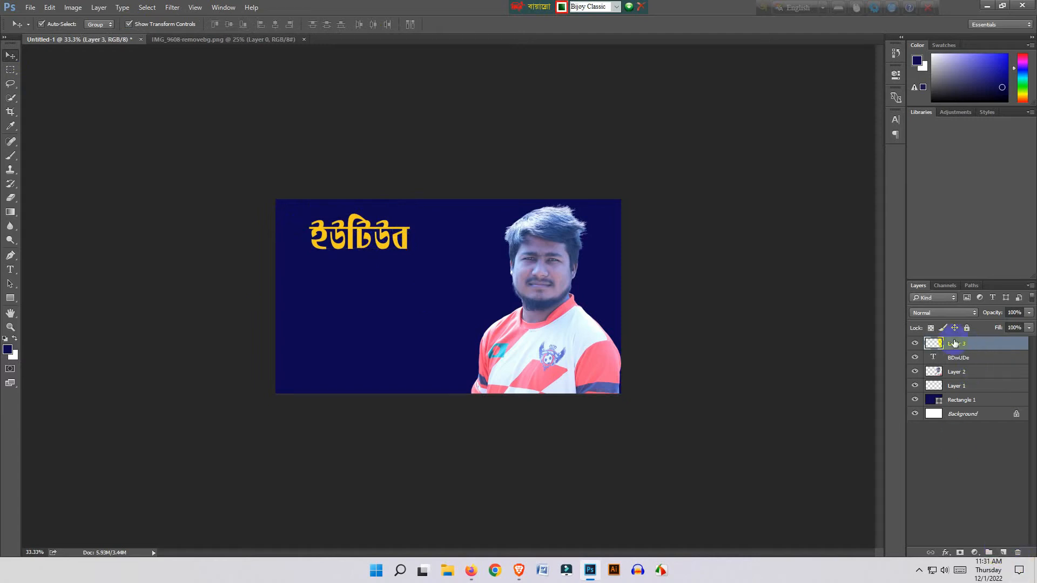
{"action": "left_click", "coordinate": [10, 269]}
{"action": "left_click", "coordinate": [323, 309]}
{"action": "left_click", "coordinate": [134, 24]}
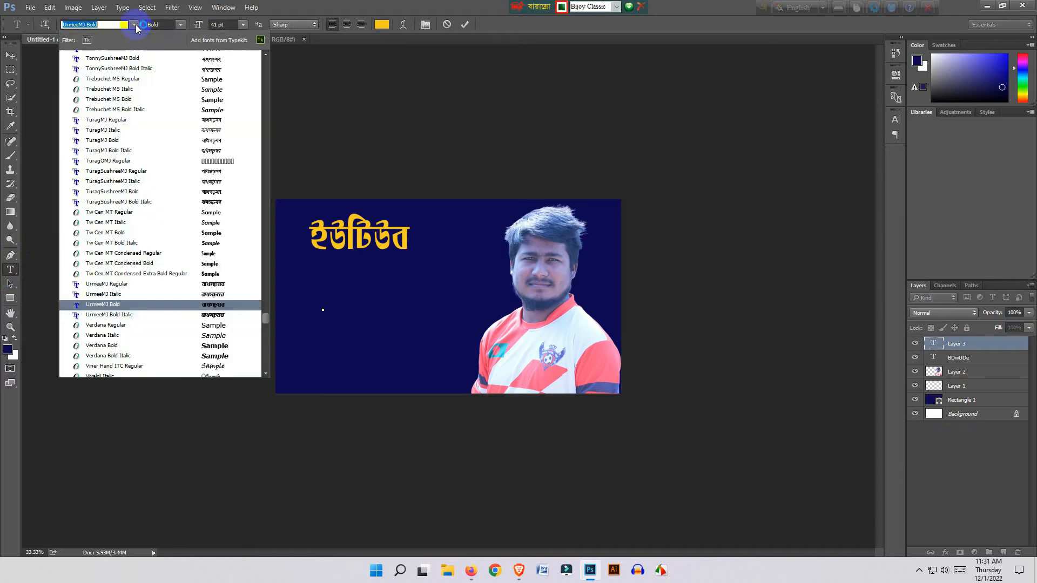
{"action": "left_click_drag", "start_coordinate": [268, 278], "coordinate": [269, 59]}
{"action": "left_click", "coordinate": [108, 157]}
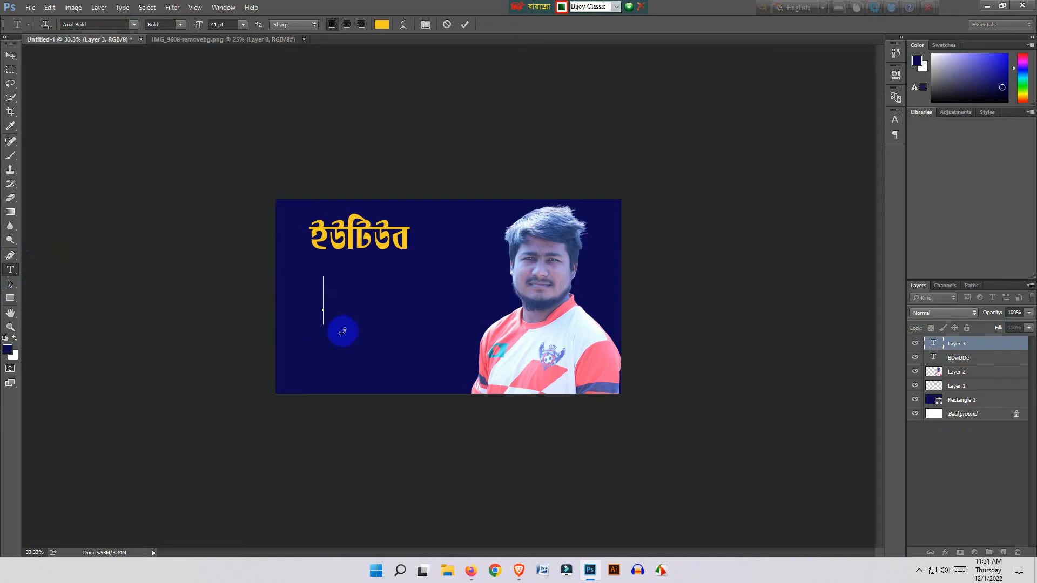
{"action": "type", "text": "ণ"}
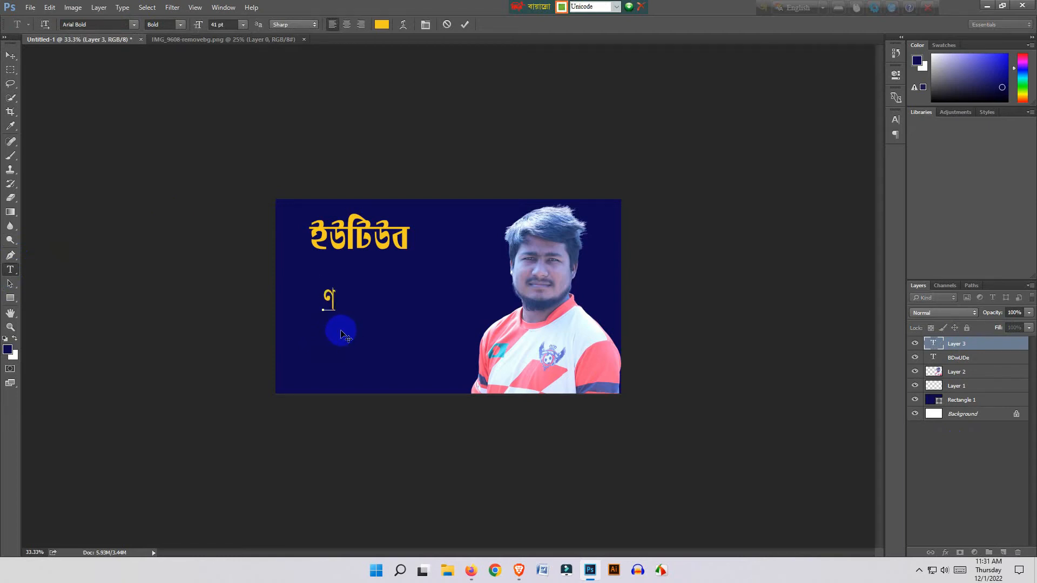
{"action": "key", "text": "Escape"}
{"action": "key", "text": "v"}
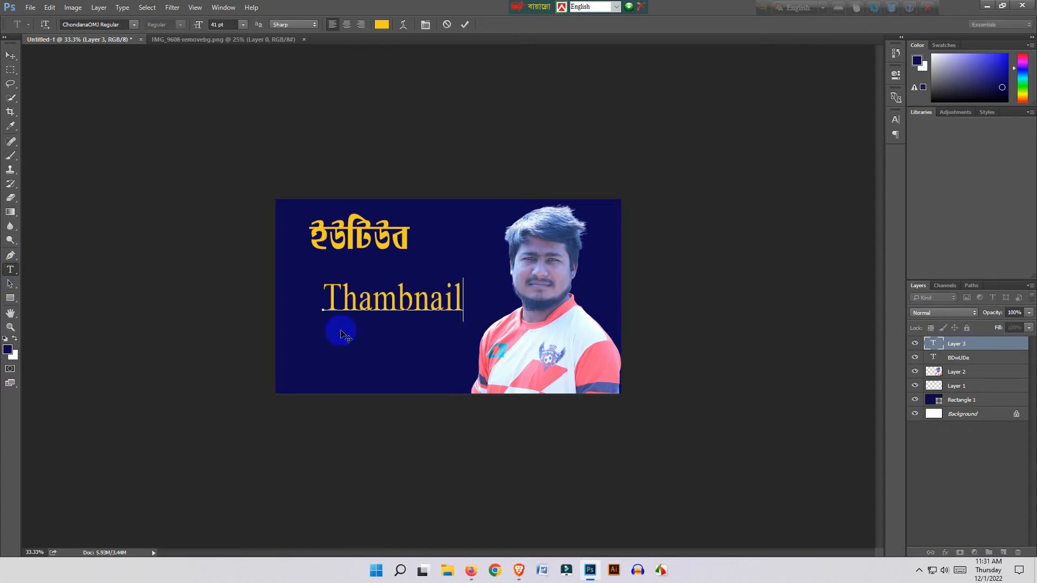
{"action": "left_click", "coordinate": [11, 58]}
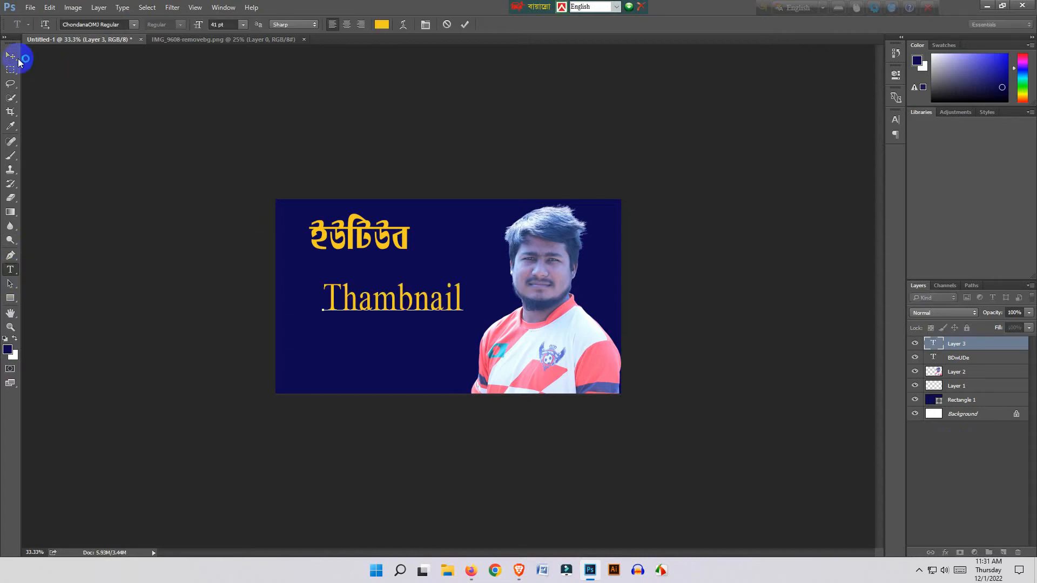
{"action": "left_click", "coordinate": [301, 292]}
{"action": "left_click_drag", "start_coordinate": [360, 314], "coordinate": [326, 295]}
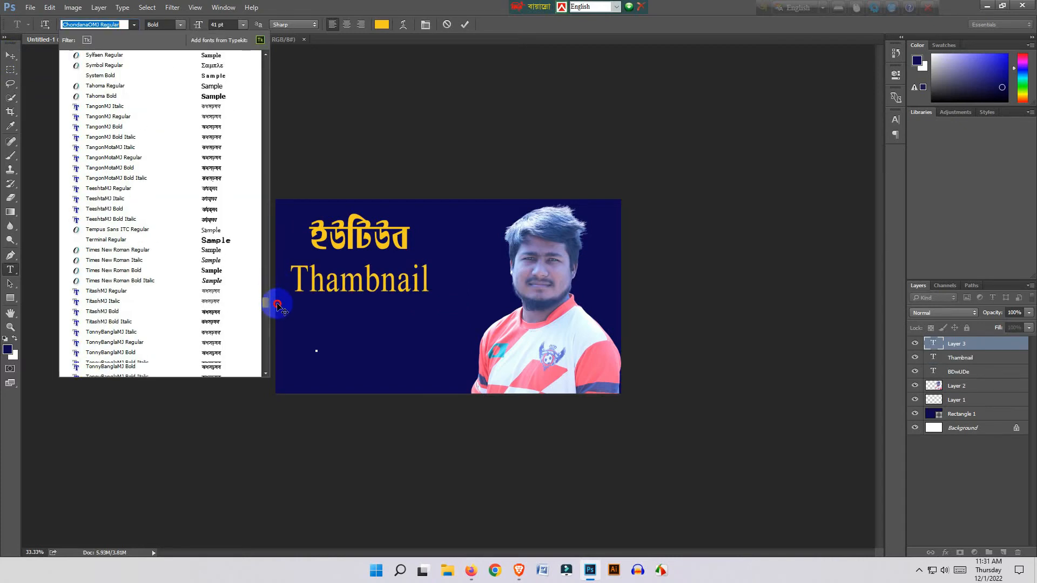
- Add the yellow 41 pt text সহজেই? in UrmeeMJ Bold below the Thambnail line
{"action": "scroll", "coordinate": [278, 301], "scroll_direction": "down", "scroll_amount": 10}
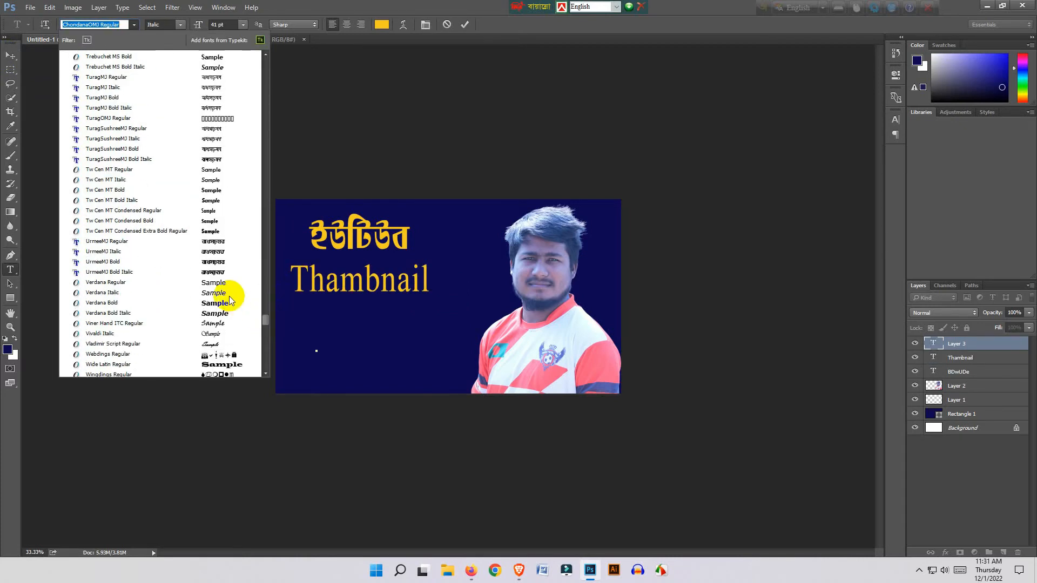
{"action": "left_click", "coordinate": [214, 262]}
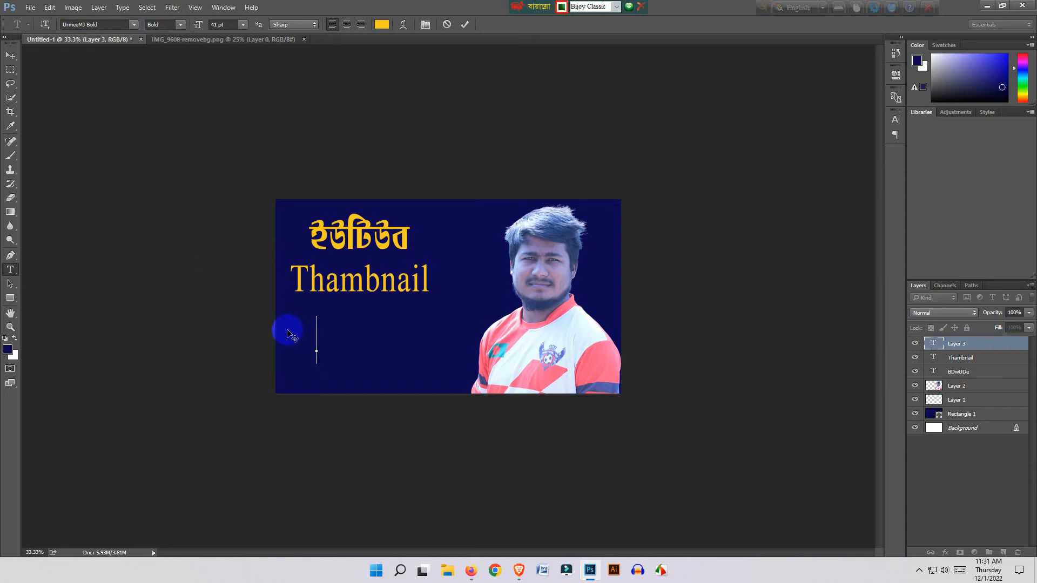
{"action": "type", "text": "cu"}
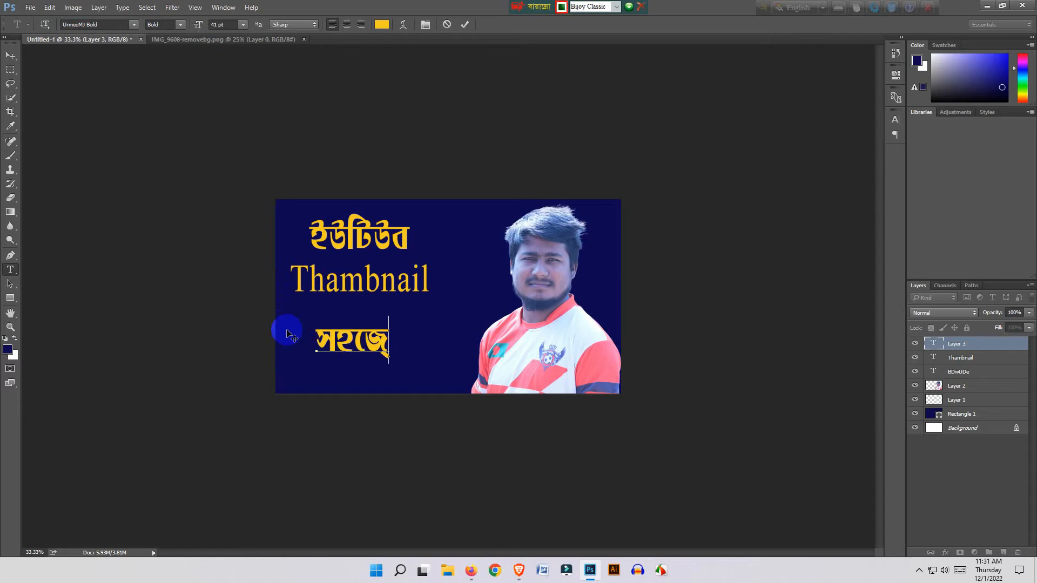
{"action": "type", "text": "gd"}
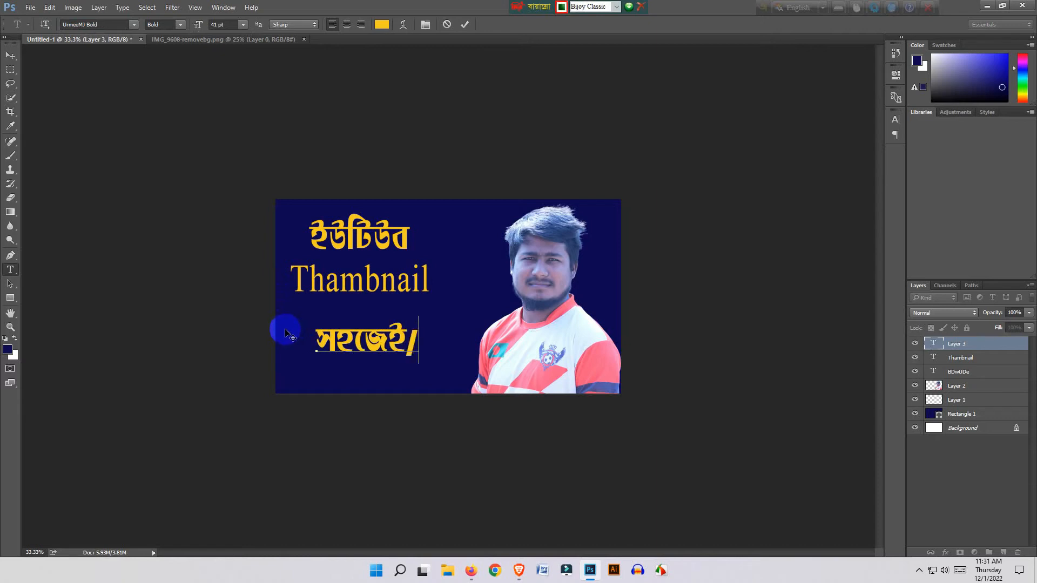
{"action": "type", "text": "?"}
{"action": "left_click", "coordinate": [10, 55]}
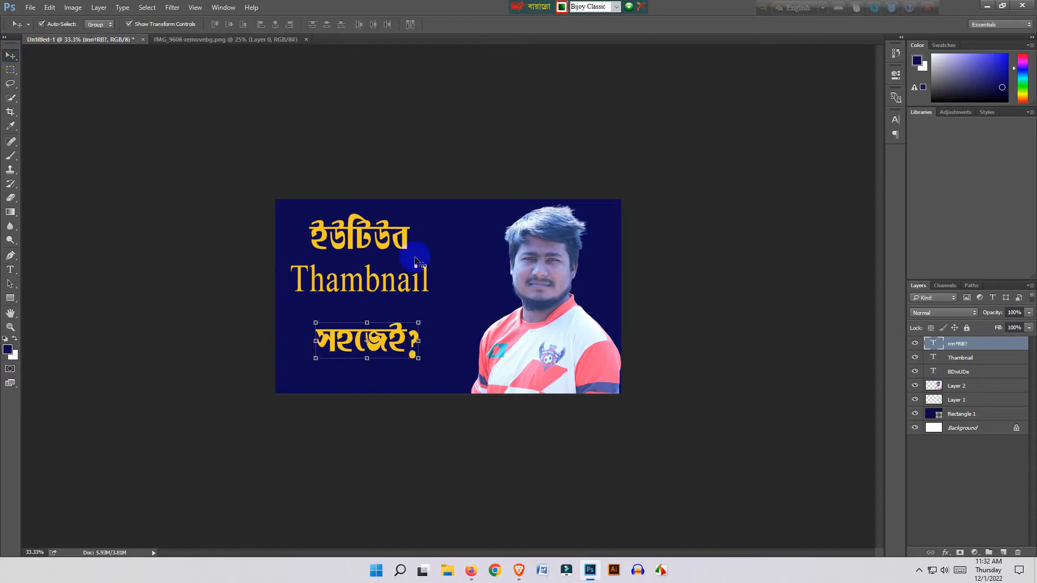
- Scale the ইউটিউব text up proportionally to about 148%, keeping it near the canvas's upper-left corner
{"action": "left_click", "coordinate": [402, 237]}
{"action": "mouse_move", "coordinate": [409, 250]}
{"action": "left_mouse_down"}
{"action": "mouse_move", "coordinate": [434, 273]}
{"action": "mouse_move", "coordinate": [416, 255]}
{"action": "left_mouse_up"}
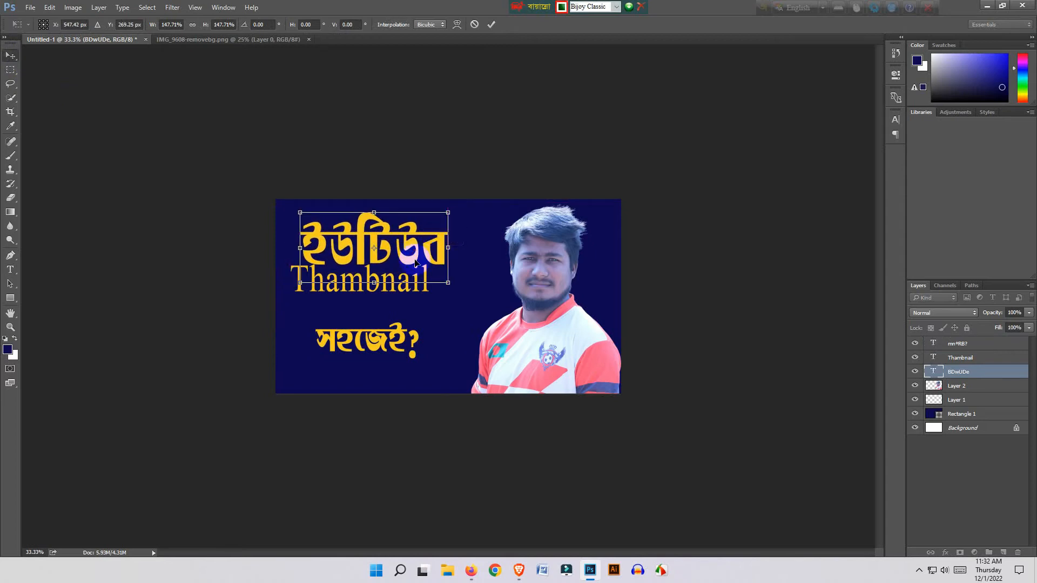
{"action": "key", "text": "Return"}
- Scale the Thambnail text up proportionally to about 128% and centre it under the ইউটিউব line
{"action": "left_click_drag", "start_coordinate": [372, 285], "coordinate": [457, 318]}
{"action": "key", "text": "ctrl+t"}
{"action": "left_click_drag", "start_coordinate": [420, 287], "coordinate": [427, 293]}
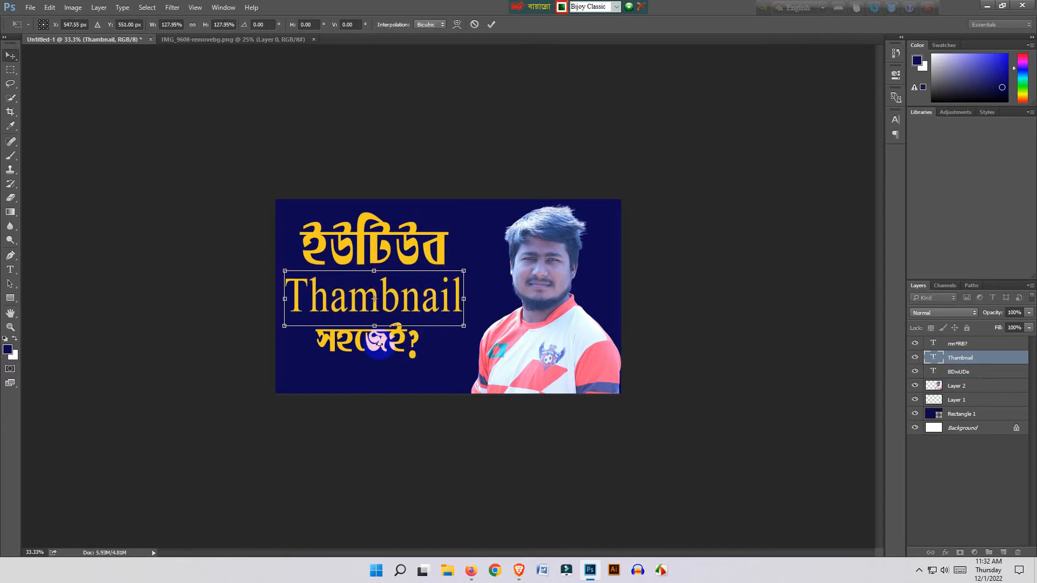
{"action": "key", "text": "Return"}
- Enlarge the সহজেই? text to about the width of ইউটিউব and place it below the Thambnail line
{"action": "left_click", "coordinate": [380, 343]}
{"action": "mouse_move", "coordinate": [419, 358]}
{"action": "left_mouse_down"}
{"action": "mouse_move", "coordinate": [438, 365]}
{"action": "mouse_move", "coordinate": [401, 353]}
{"action": "mouse_move", "coordinate": [406, 364]}
{"action": "left_mouse_up"}
{"action": "double_click", "coordinate": [397, 351]}
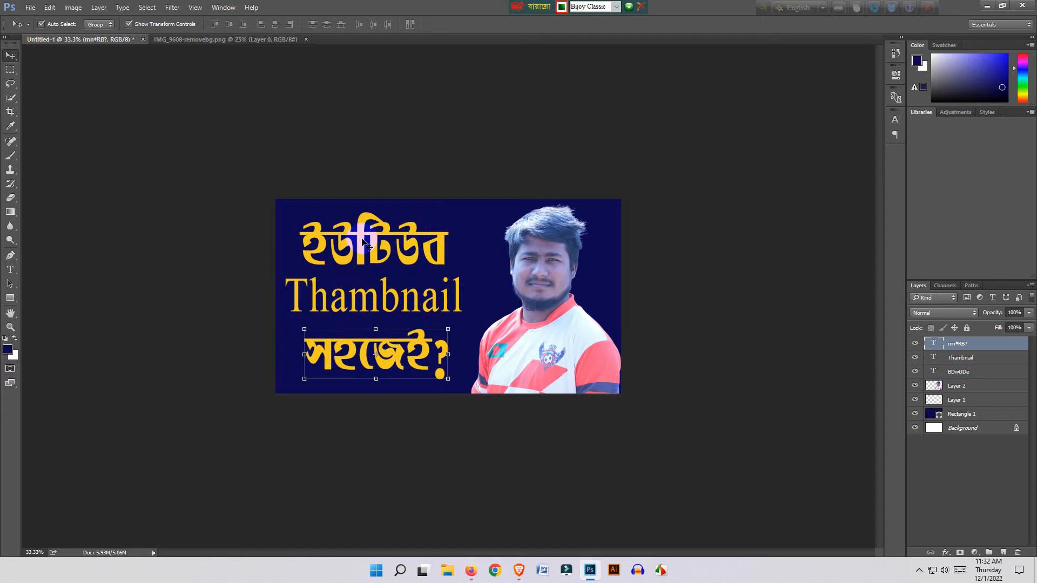
- Change the text colour of ইউটিউব to white
{"action": "left_click", "coordinate": [356, 299]}
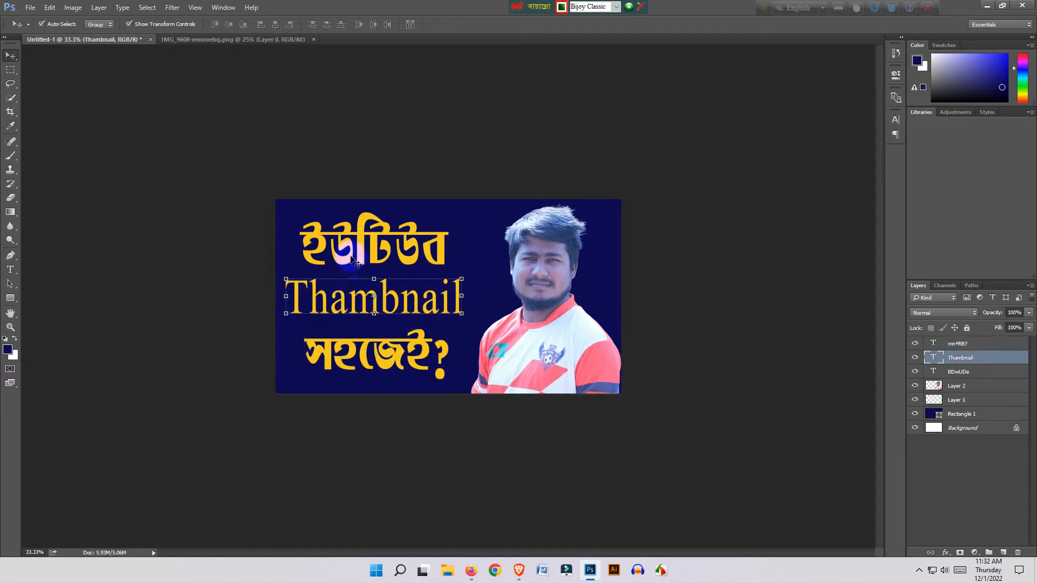
{"action": "left_click", "coordinate": [354, 241]}
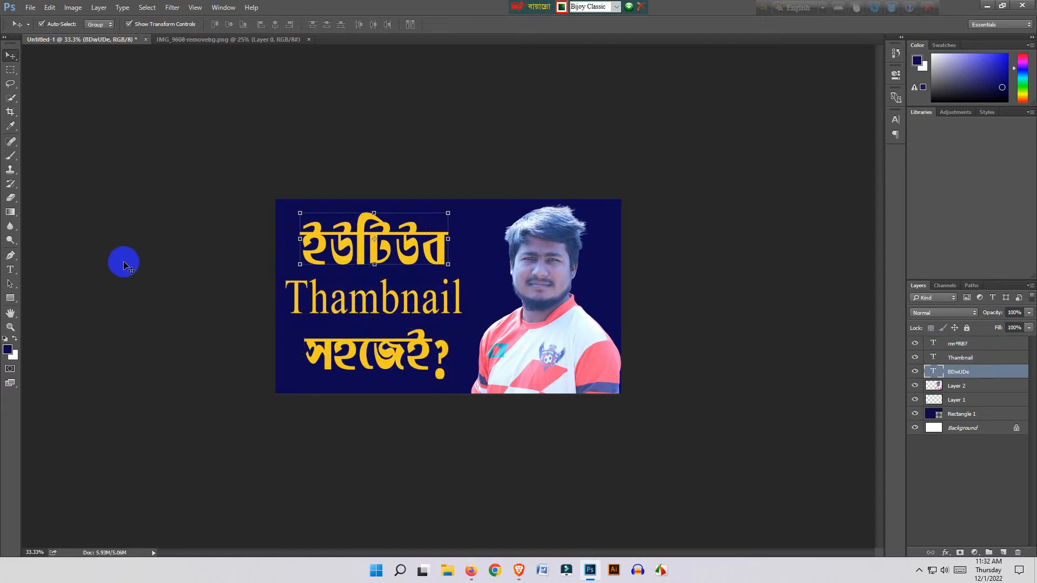
{"action": "left_click", "coordinate": [10, 270]}
{"action": "left_click", "coordinate": [394, 253]}
{"action": "double_click", "coordinate": [393, 254]}
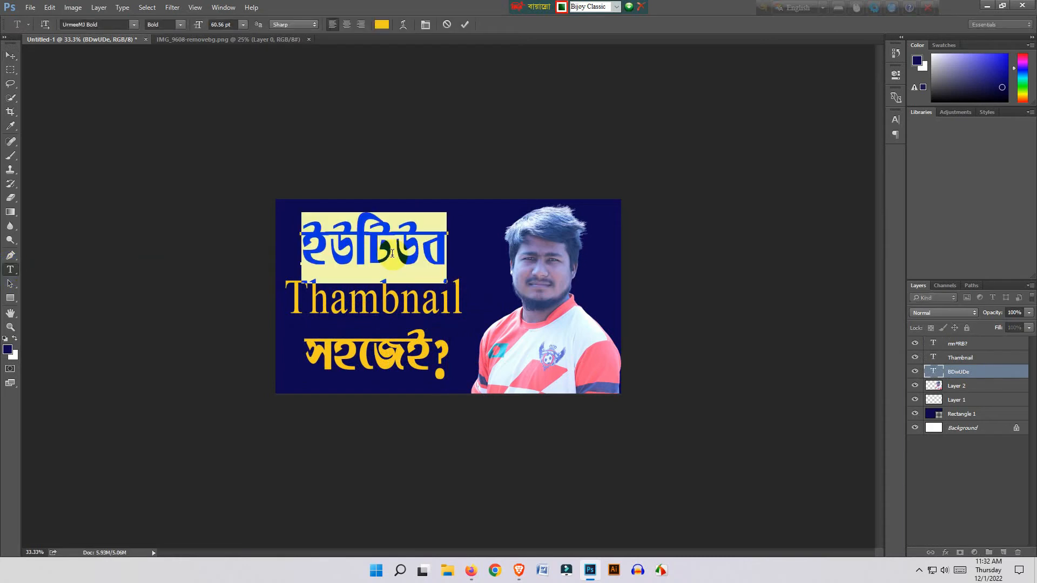
{"action": "left_click", "coordinate": [381, 24]}
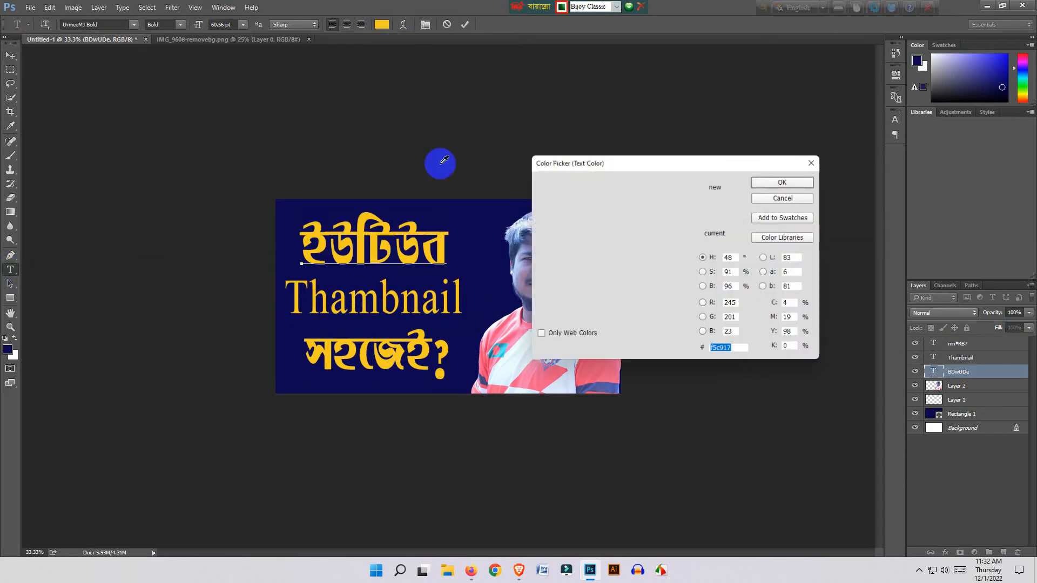
{"action": "left_click", "coordinate": [538, 189]}
{"action": "left_click", "coordinate": [759, 181]}
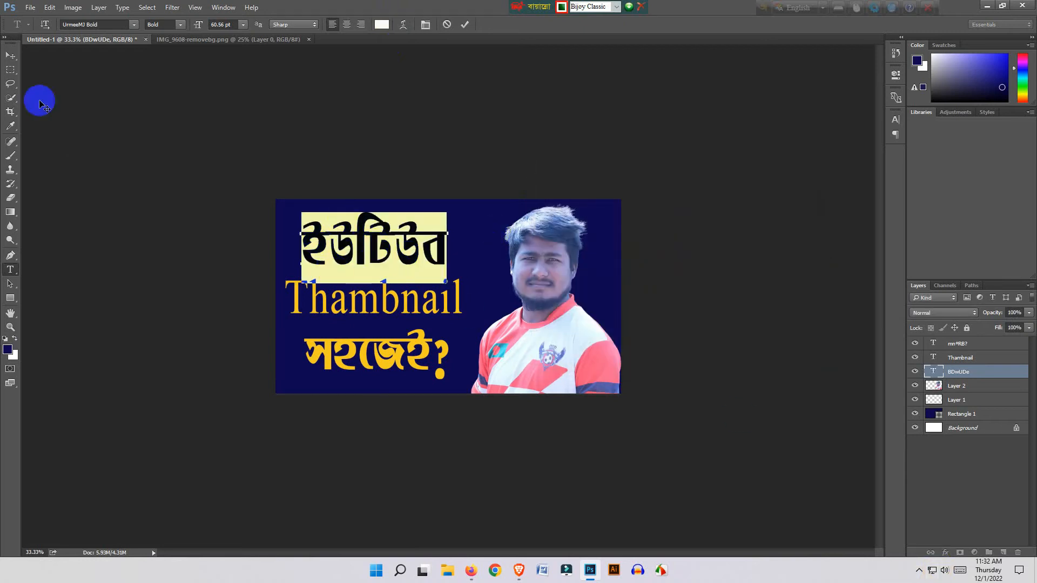
{"action": "left_click", "coordinate": [11, 56]}
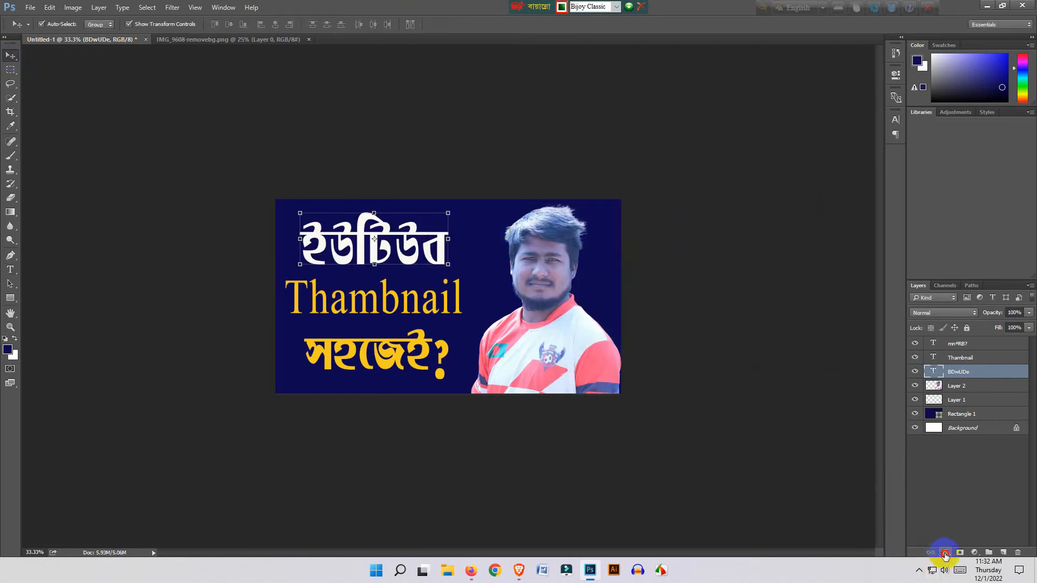
- Add a red drop shadow to the ইউটিউব text and set the shadow's size to 10 px
{"action": "left_click", "coordinate": [945, 553]}
{"action": "left_click", "coordinate": [967, 547]}
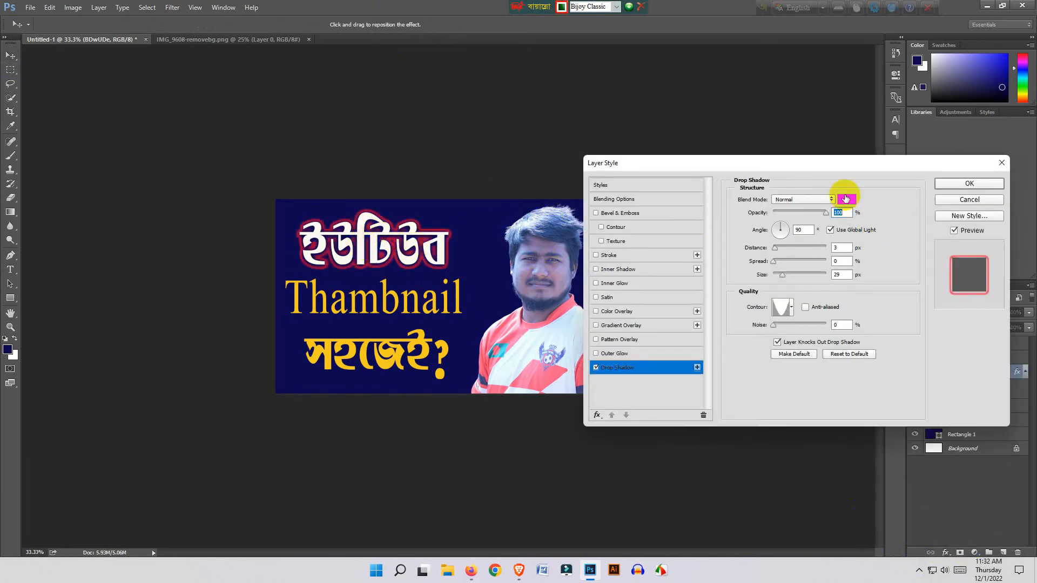
{"action": "left_click", "coordinate": [846, 199]}
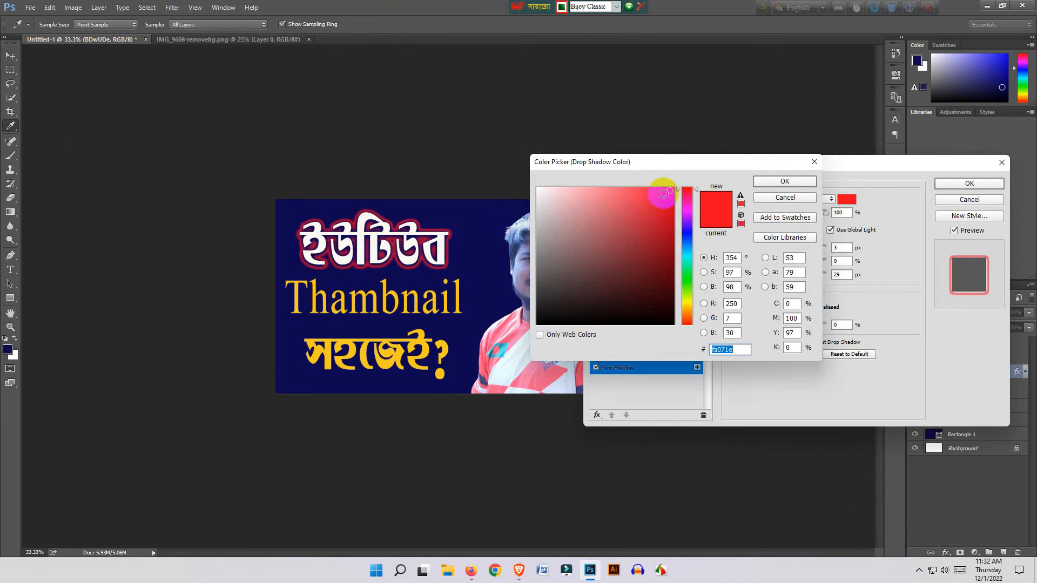
{"action": "left_click", "coordinate": [786, 197]}
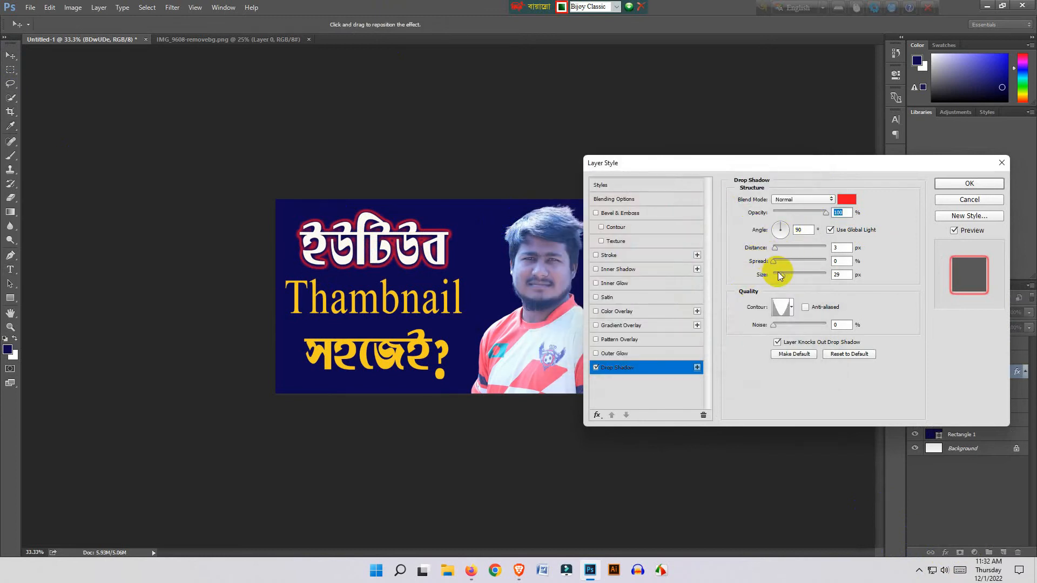
{"action": "left_click_drag", "start_coordinate": [784, 278], "coordinate": [779, 279]}
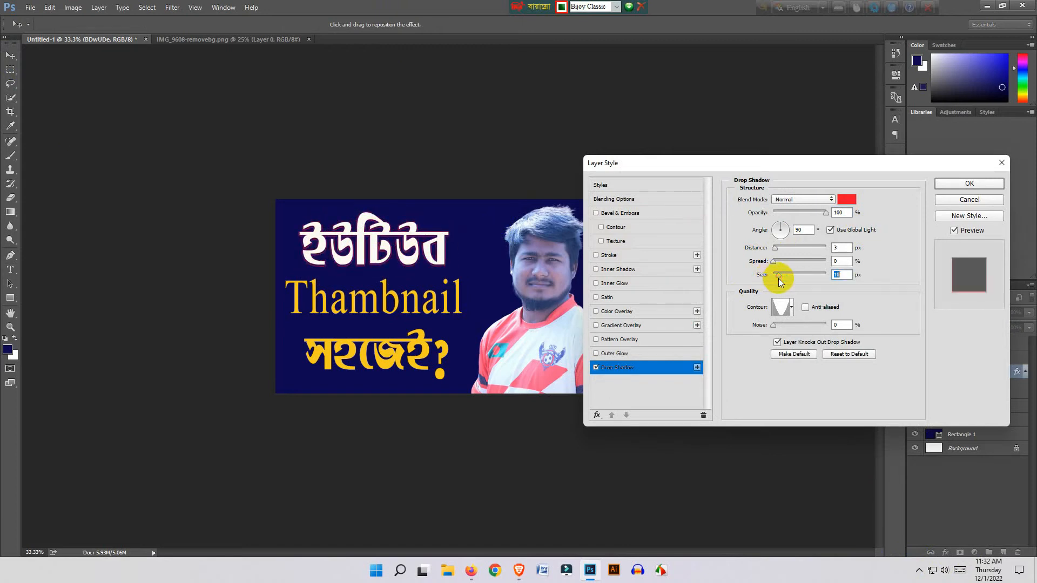
{"action": "left_click_drag", "start_coordinate": [771, 162], "coordinate": [693, 146]}
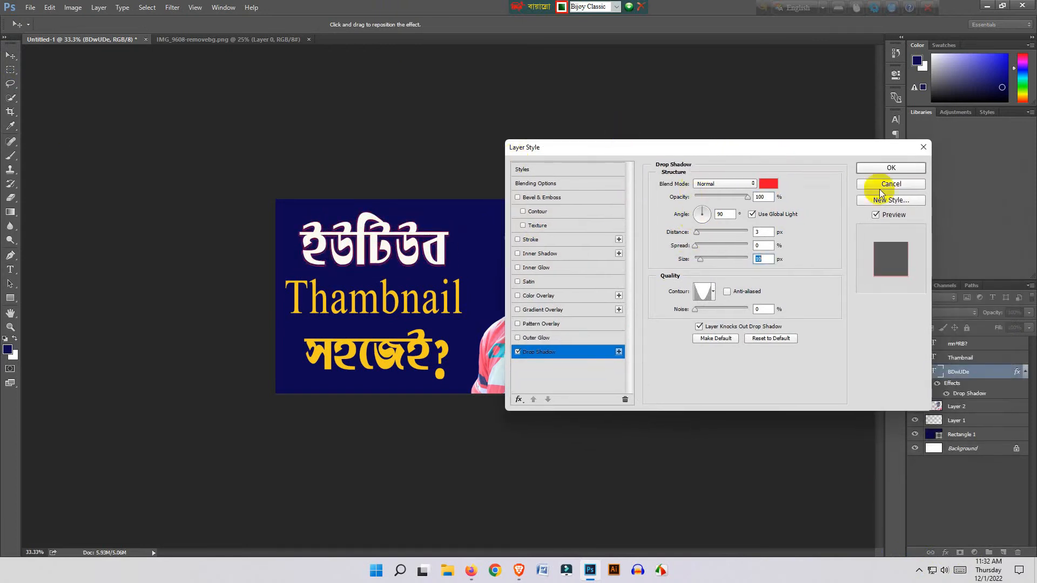
{"action": "left_click", "coordinate": [891, 168]}
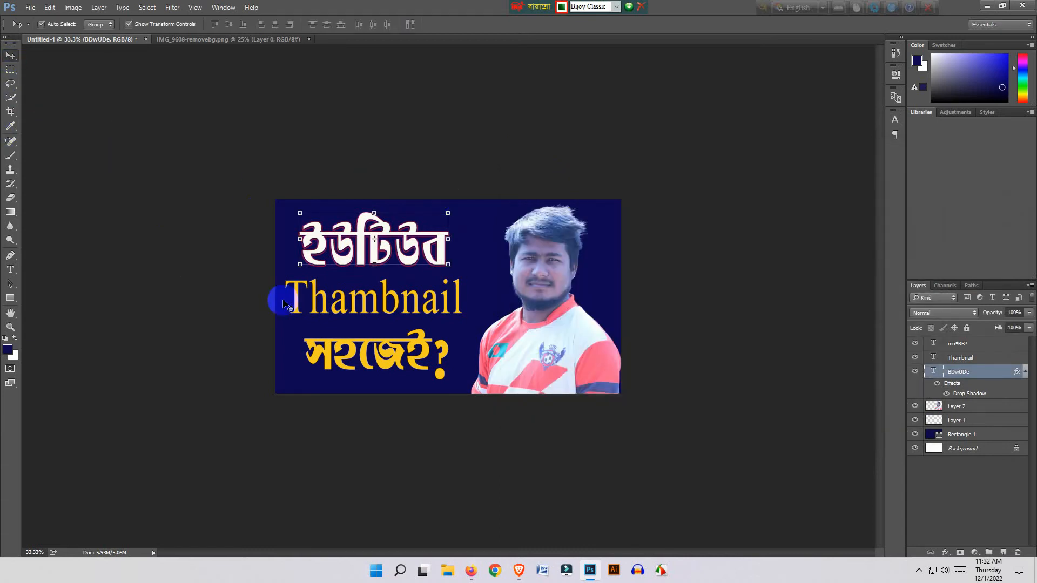
- Draw a 1023 by 204 px rectangle behind the Thambnail text on a new layer directly above the ইউটিউব layer
{"action": "left_click", "coordinate": [321, 295]}
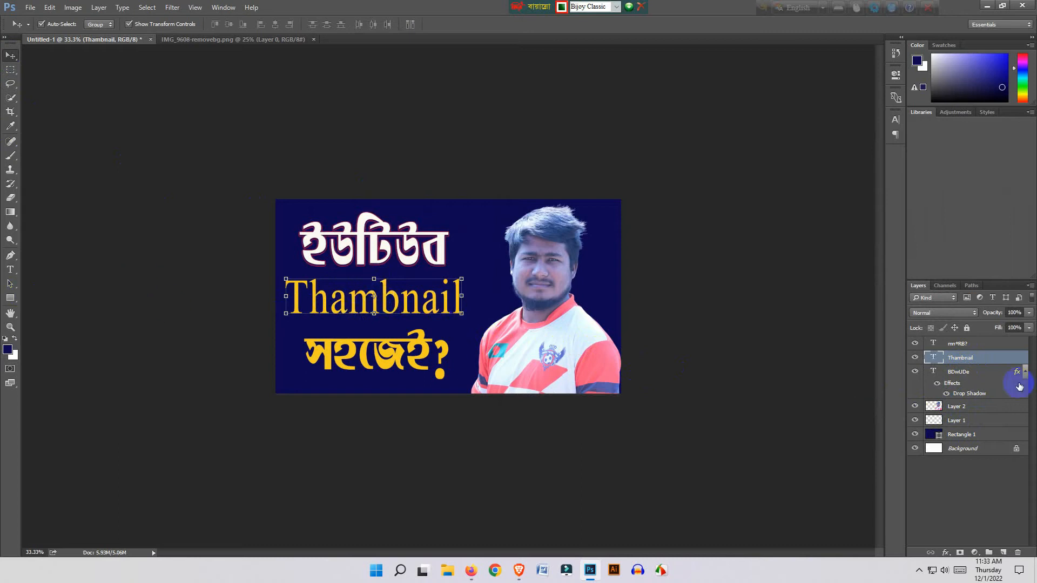
{"action": "left_click", "coordinate": [959, 373]}
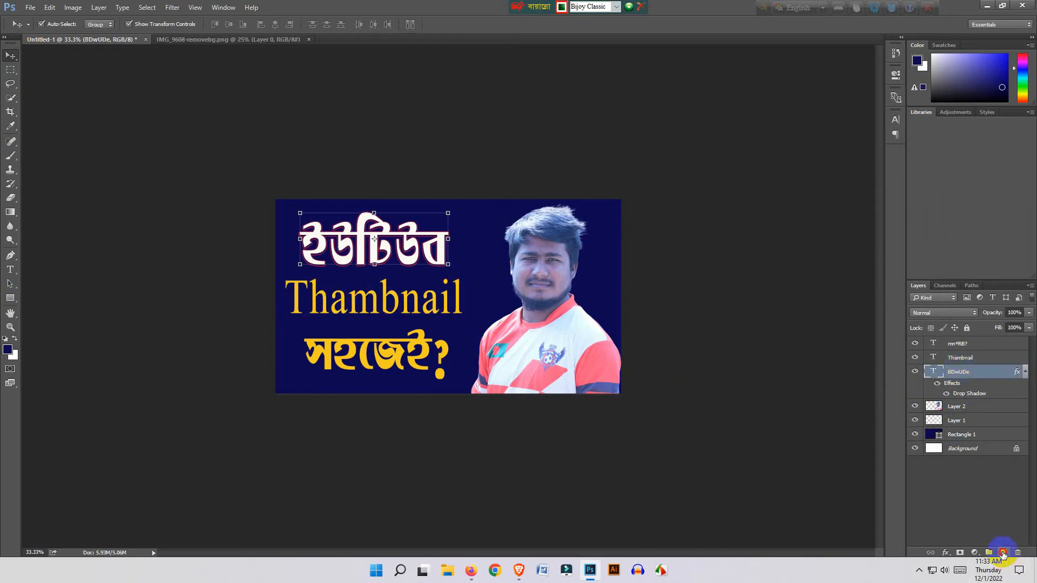
{"action": "left_click", "coordinate": [1003, 553]}
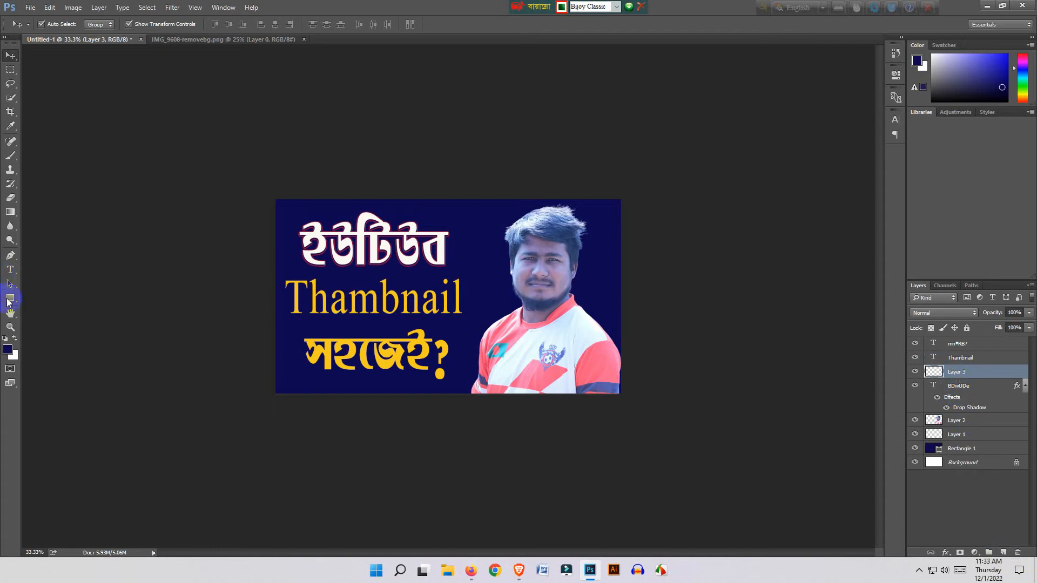
{"action": "left_click", "coordinate": [10, 298]}
{"action": "mouse_move", "coordinate": [282, 279]}
{"action": "left_mouse_down"}
{"action": "mouse_move", "coordinate": [316, 311]}
{"action": "mouse_move", "coordinate": [466, 315]}
{"action": "left_mouse_up"}
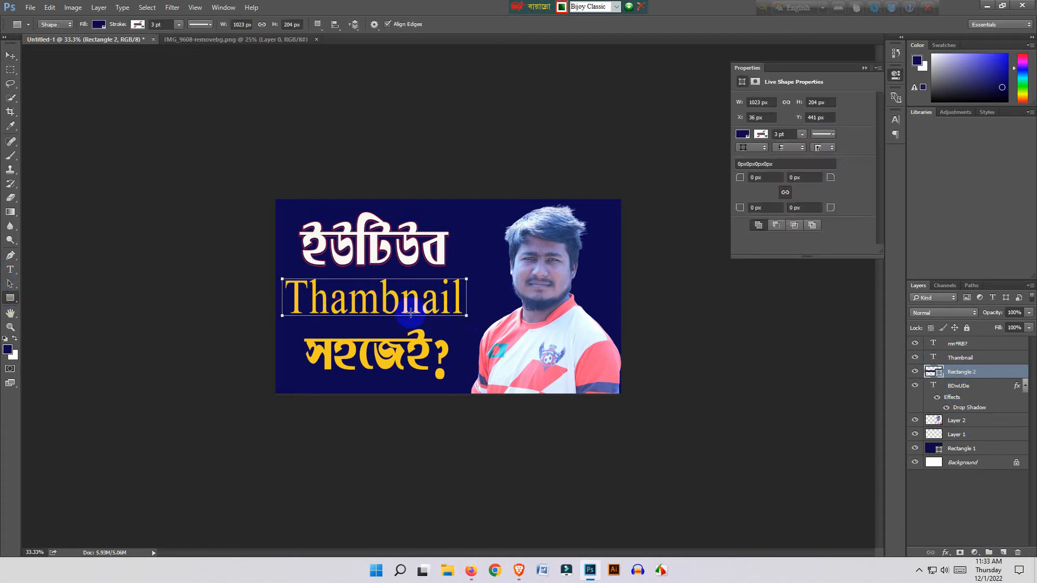
- Try green, light grey and darker grey solid fills on the rectangle behind the Thambnail text
{"action": "left_click", "coordinate": [747, 134]}
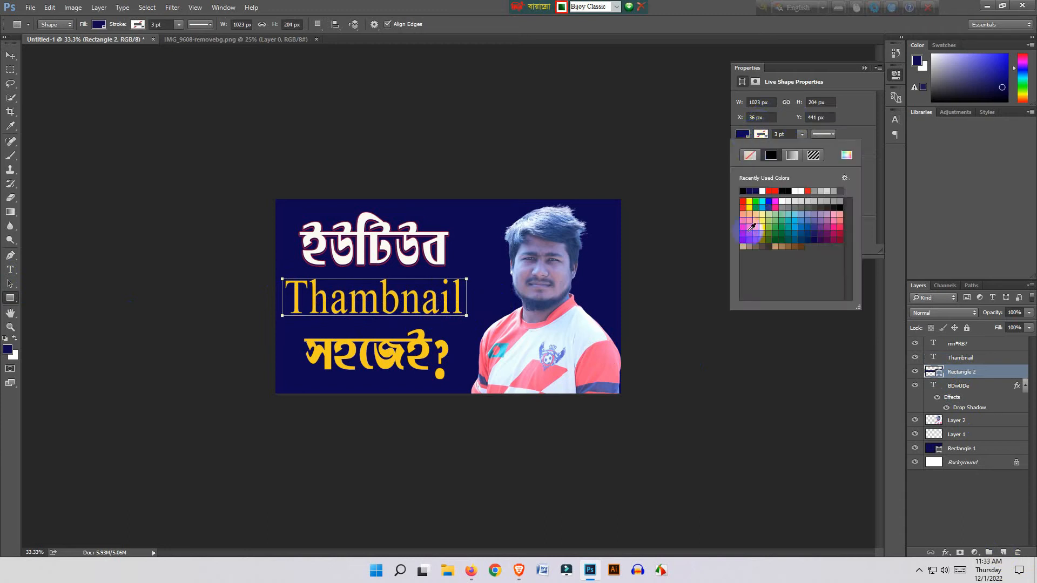
{"action": "left_click", "coordinate": [755, 203]}
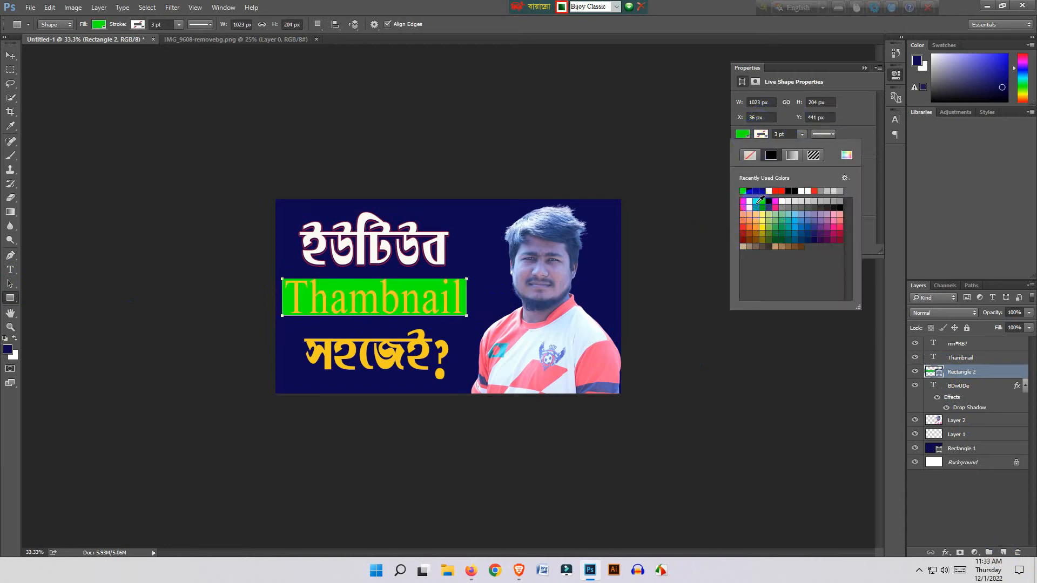
{"action": "left_click", "coordinate": [789, 201]}
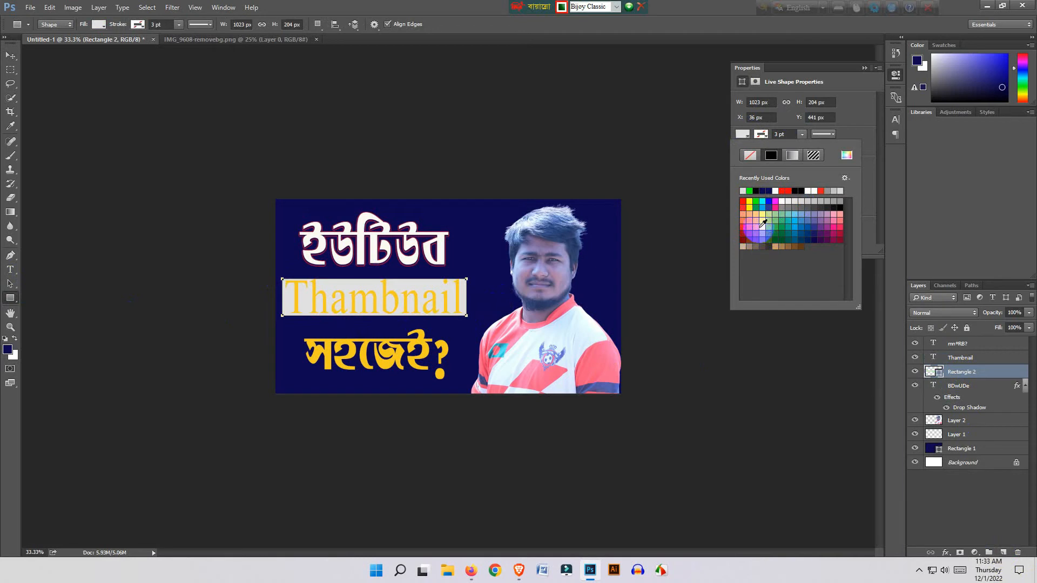
{"action": "left_click", "coordinate": [749, 190]}
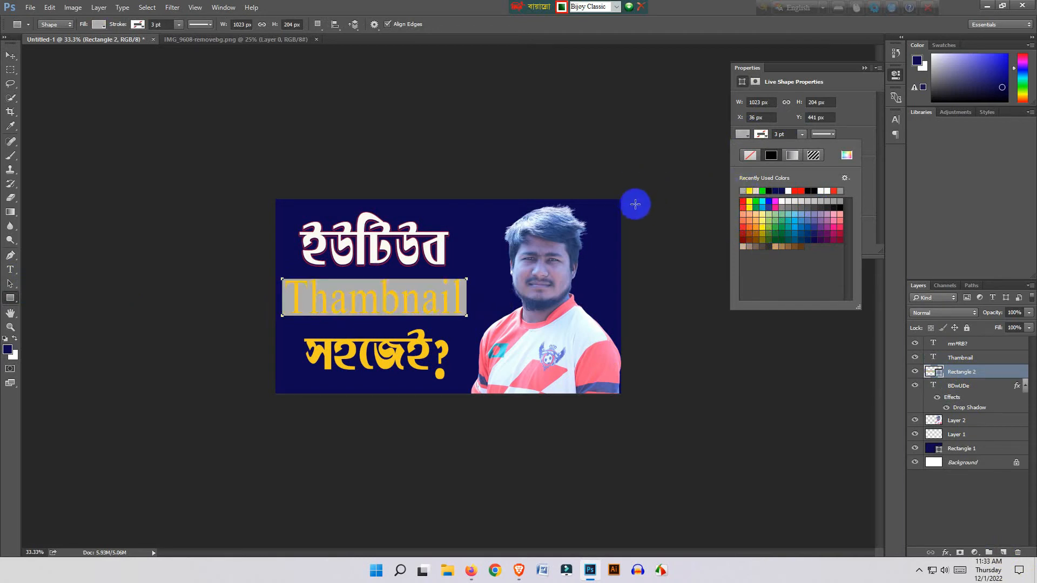
- Try a black-to-white gradient fill on the rectangle behind Thambnail, and replace it with the dark purple pattern
{"action": "left_click", "coordinate": [798, 155]}
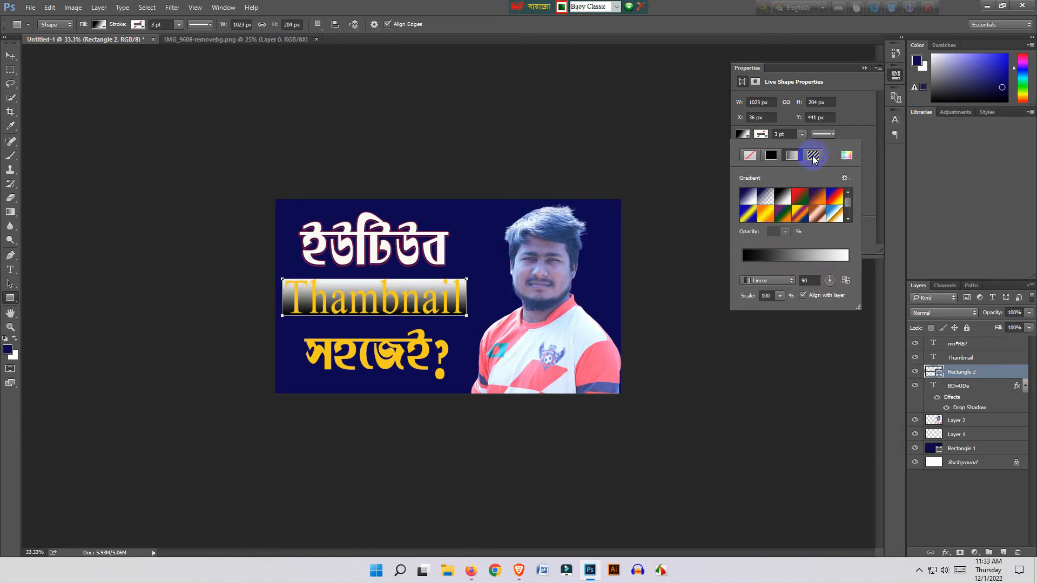
{"action": "left_click", "coordinate": [814, 158]}
{"action": "left_click", "coordinate": [856, 156]}
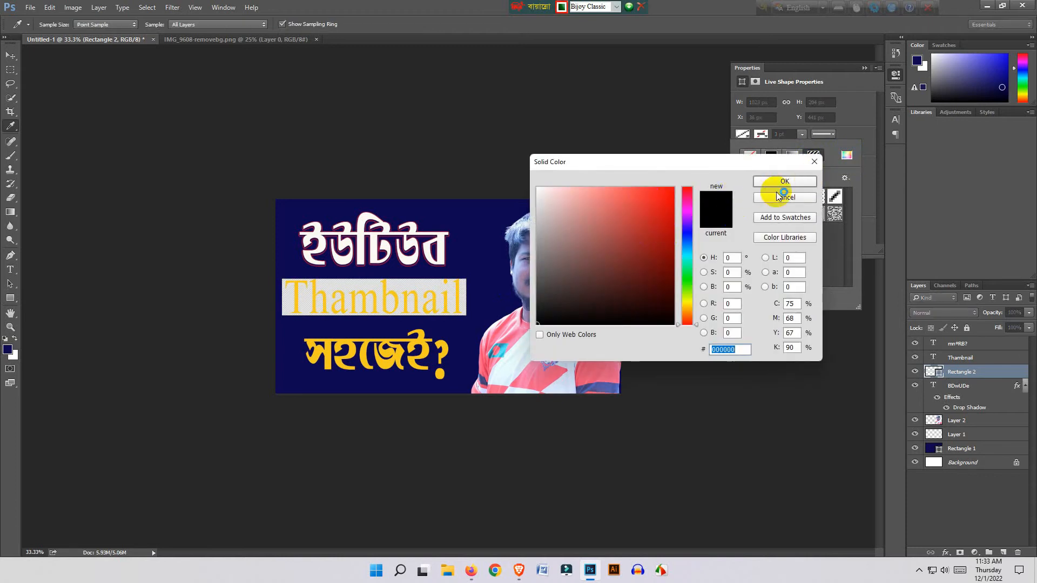
{"action": "left_click", "coordinate": [773, 197]}
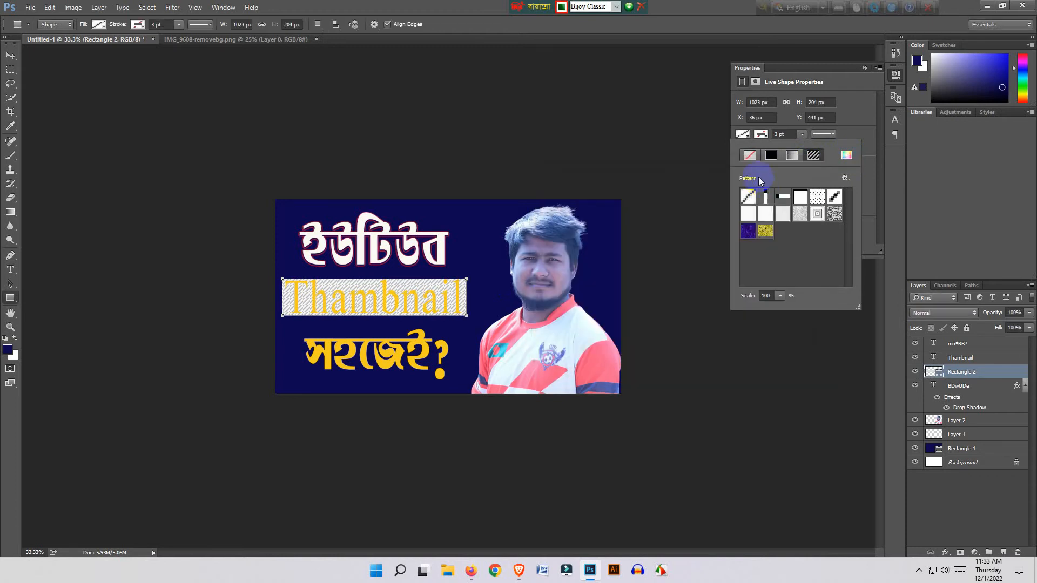
{"action": "left_click", "coordinate": [749, 231]}
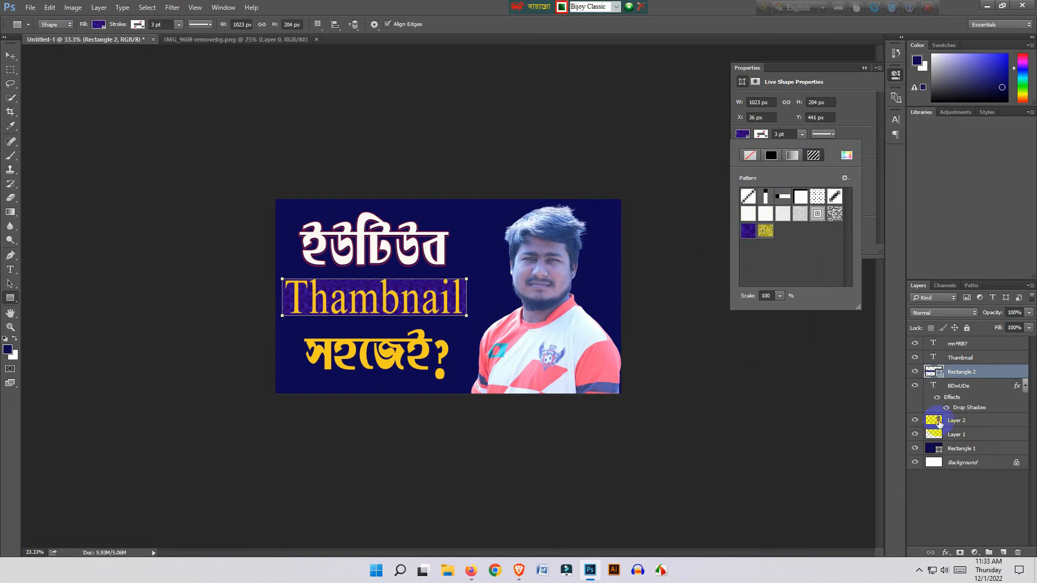
- Delete the Rectangle 2 layer behind the Thambnail text
{"action": "left_click", "coordinate": [10, 56]}
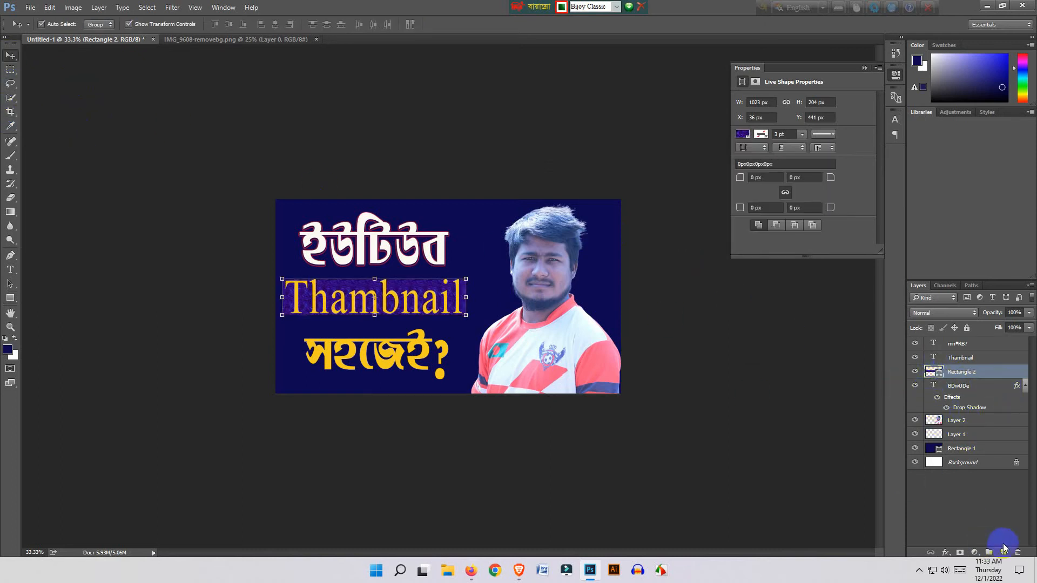
{"action": "left_click", "coordinate": [1019, 554]}
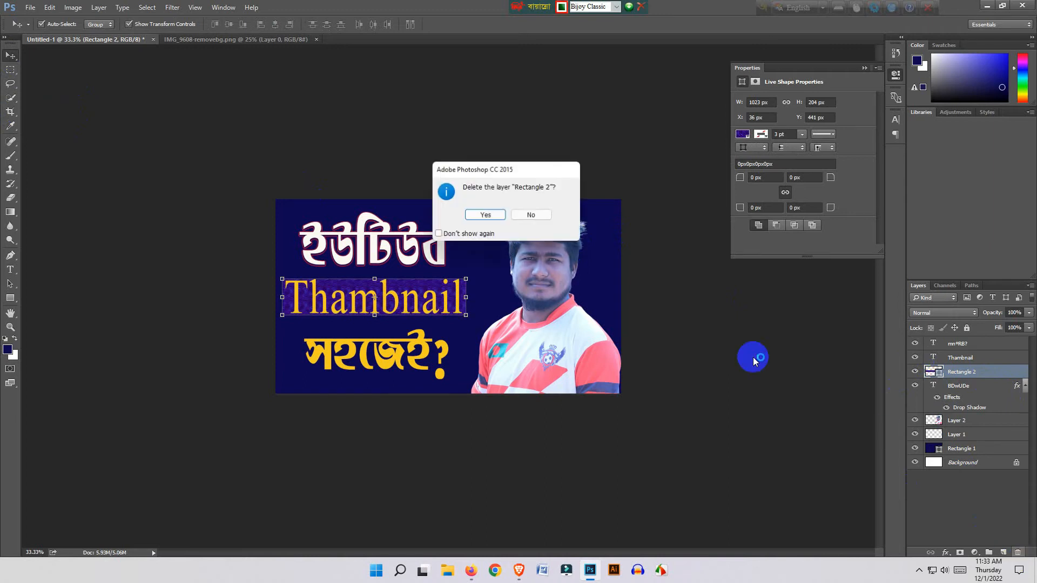
{"action": "left_click", "coordinate": [506, 216]}
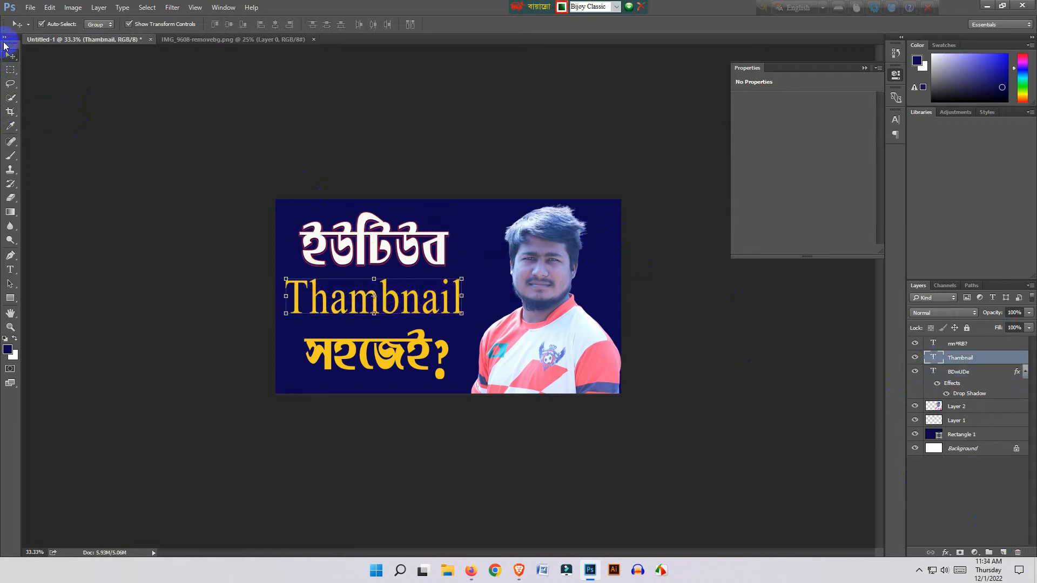
- Nudge the Thambnail text slightly toward the portrait and give it a drop shadow in green #3df869
{"action": "left_click_drag", "start_coordinate": [351, 303], "coordinate": [354, 304]}
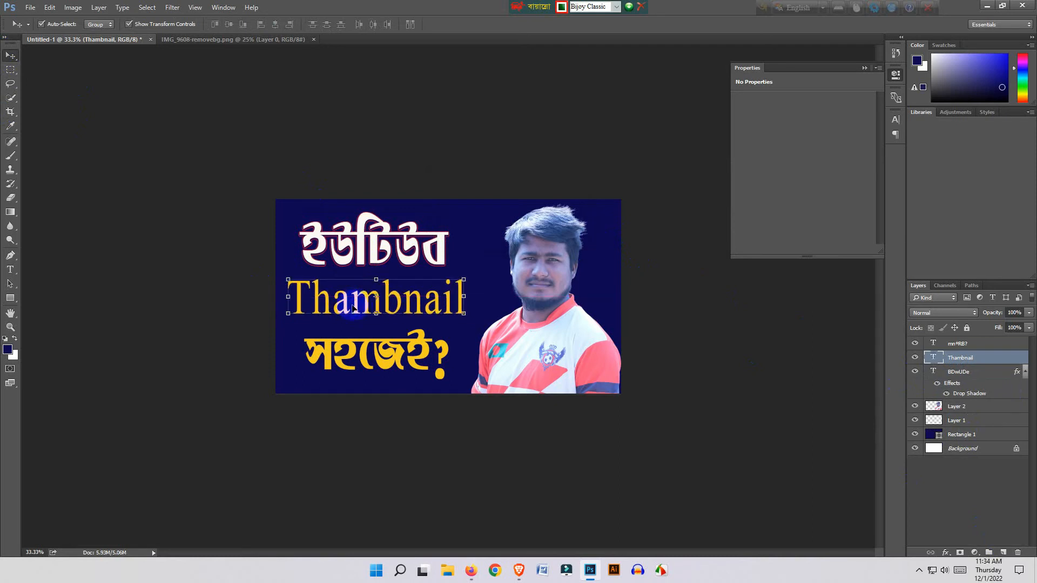
{"action": "left_click", "coordinate": [955, 553]}
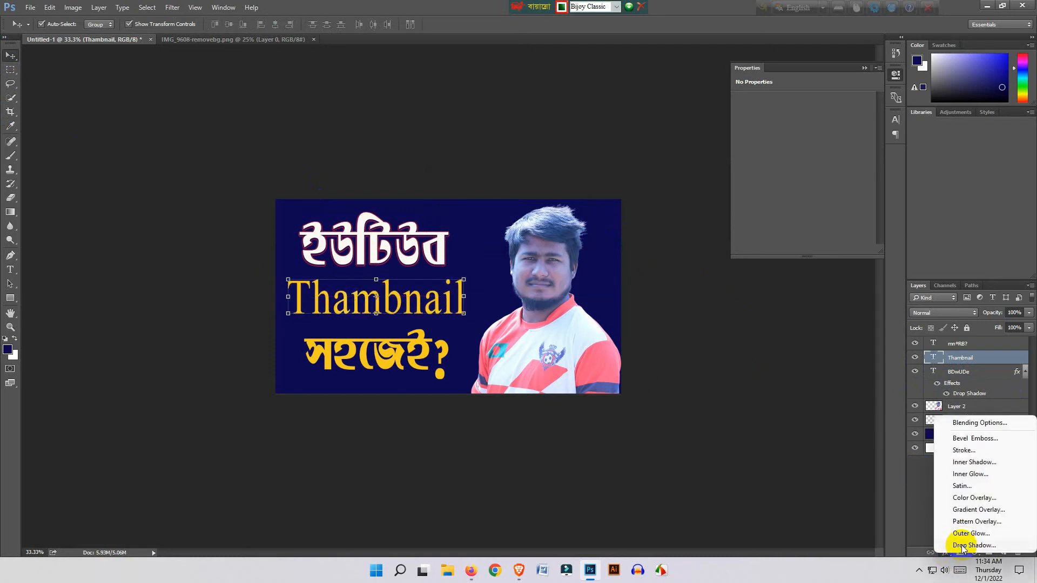
{"action": "left_click", "coordinate": [961, 546]}
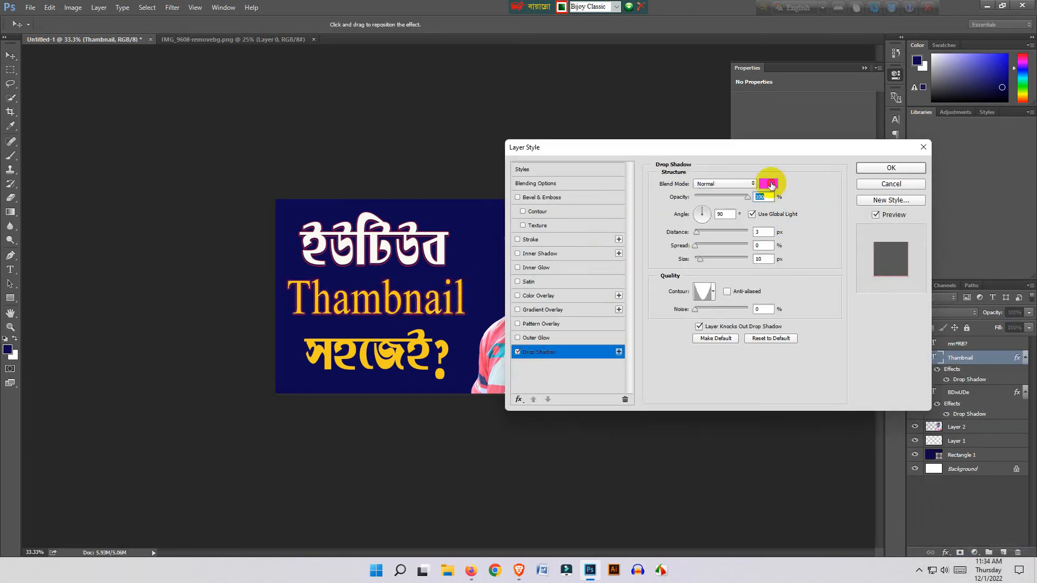
{"action": "left_click", "coordinate": [771, 184]}
{"action": "left_click", "coordinate": [688, 274]}
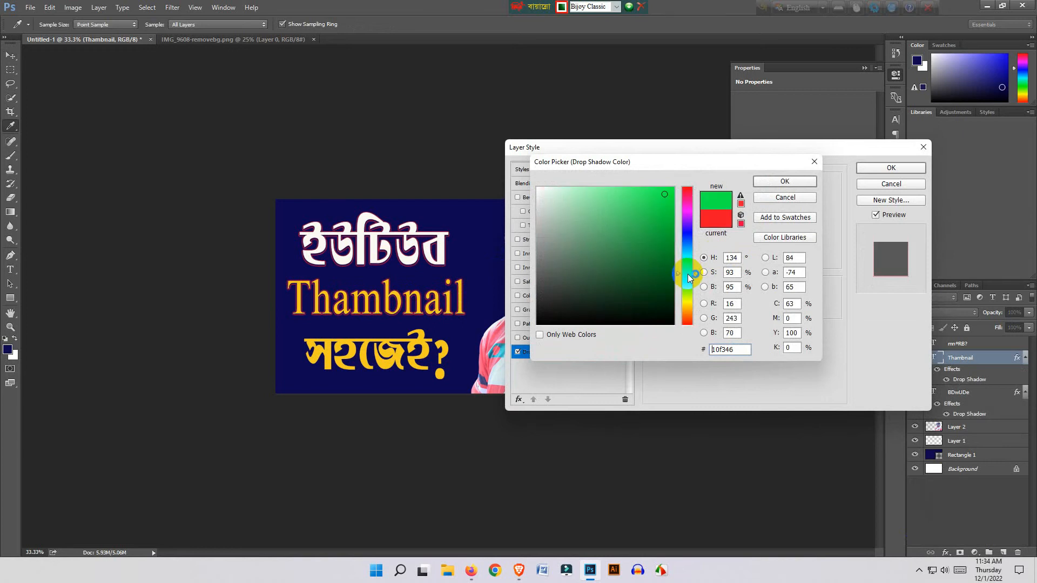
{"action": "left_click", "coordinate": [641, 191]}
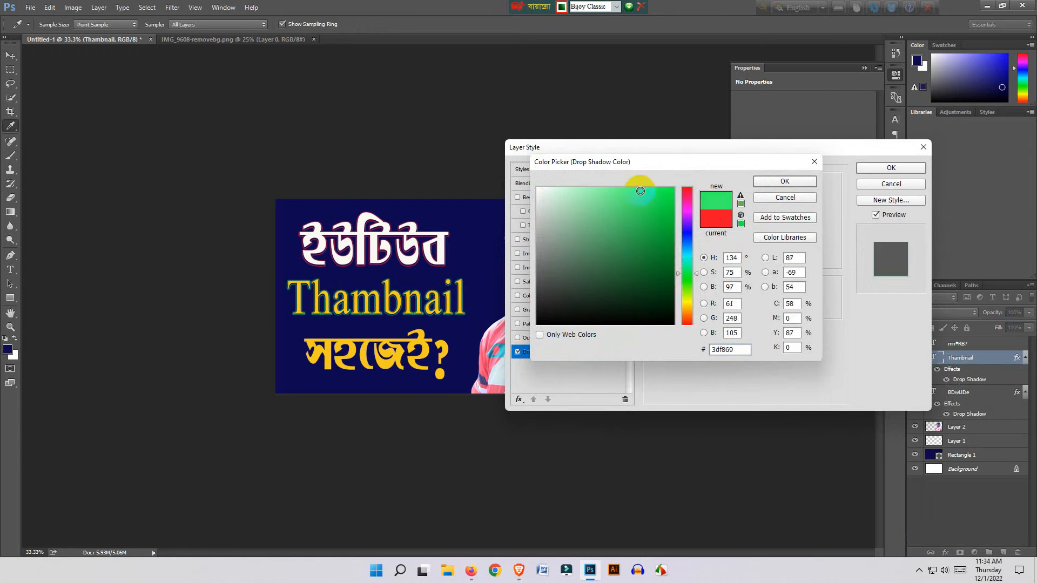
{"action": "left_click", "coordinate": [767, 182]}
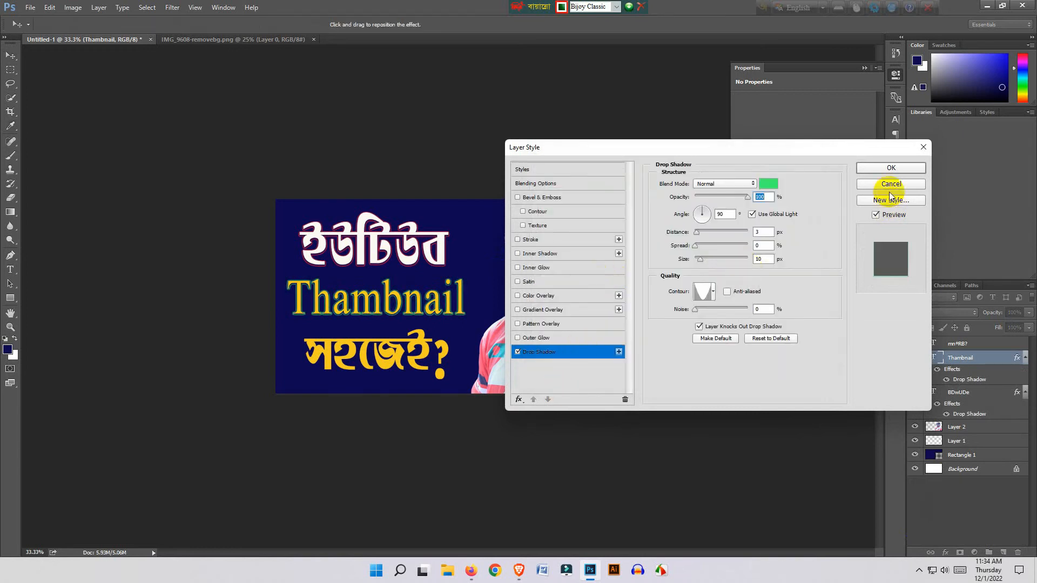
{"action": "left_click", "coordinate": [891, 167]}
{"action": "left_click", "coordinate": [386, 358]}
{"action": "left_click_drag", "start_coordinate": [387, 359], "coordinate": [387, 354]}
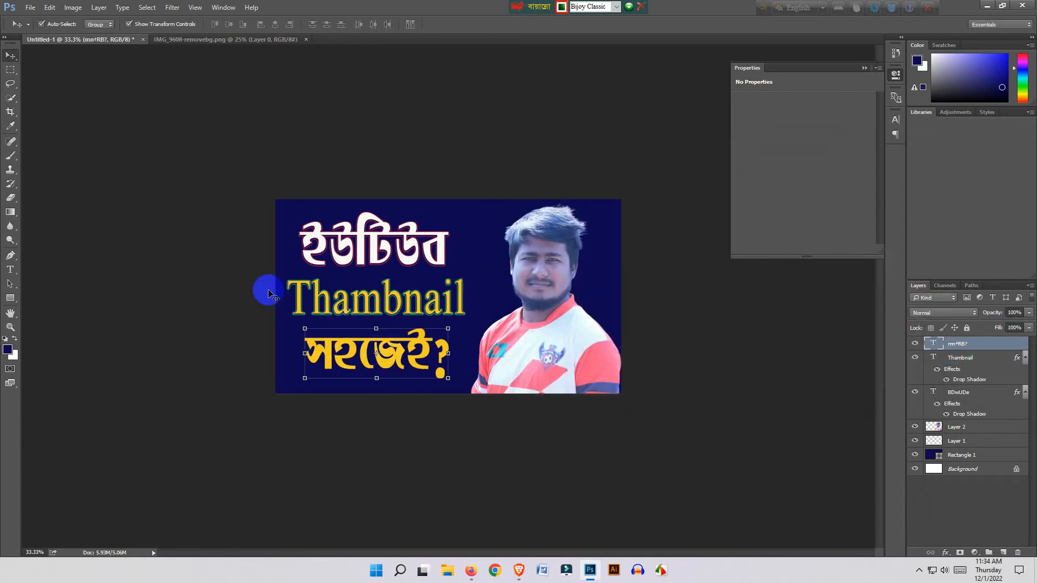
{"action": "key", "text": "ctrl+alt+z"}
{"action": "key", "text": "ctrl+alt+z"}
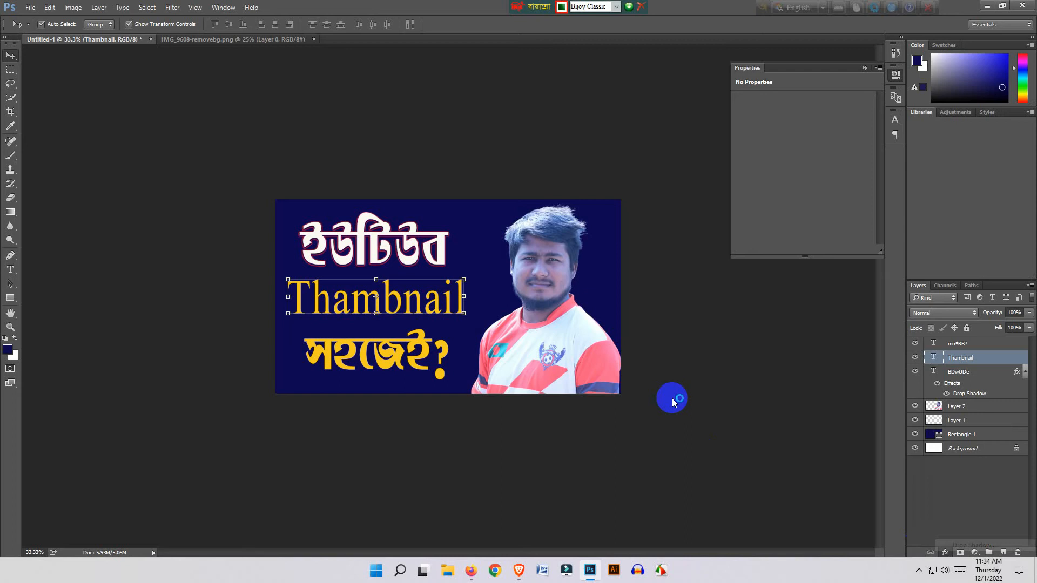
{"action": "key", "text": "ctrl+shift+z"}
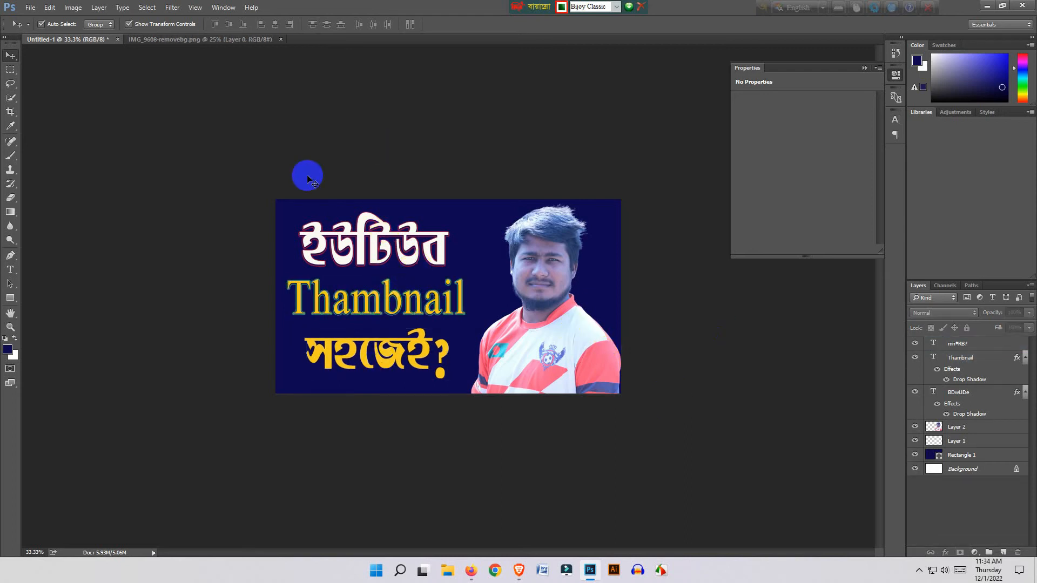
- Warp the white ইউটিউব text in the Arc style with a bend of +5% and a horizontal distortion of -31%
{"action": "left_click", "coordinate": [369, 247]}
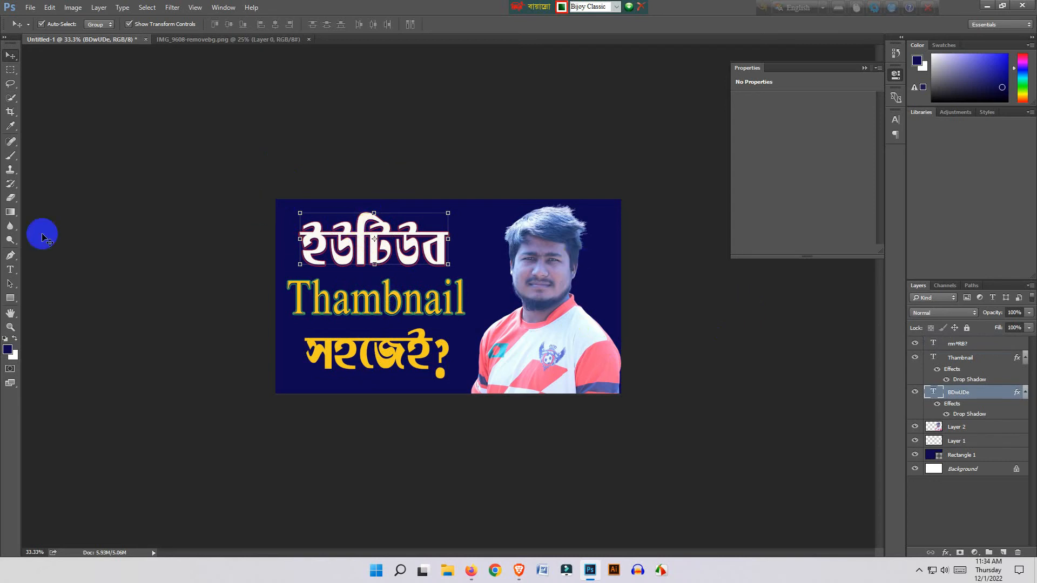
{"action": "key", "text": "alt+bracketright"}
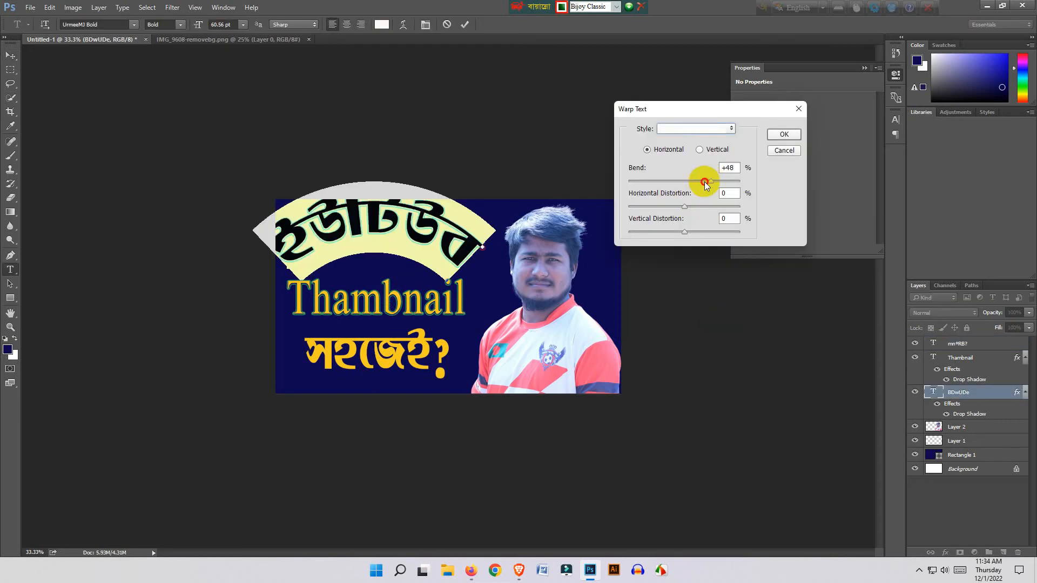
{"action": "left_click_drag", "start_coordinate": [695, 180], "coordinate": [668, 210]}
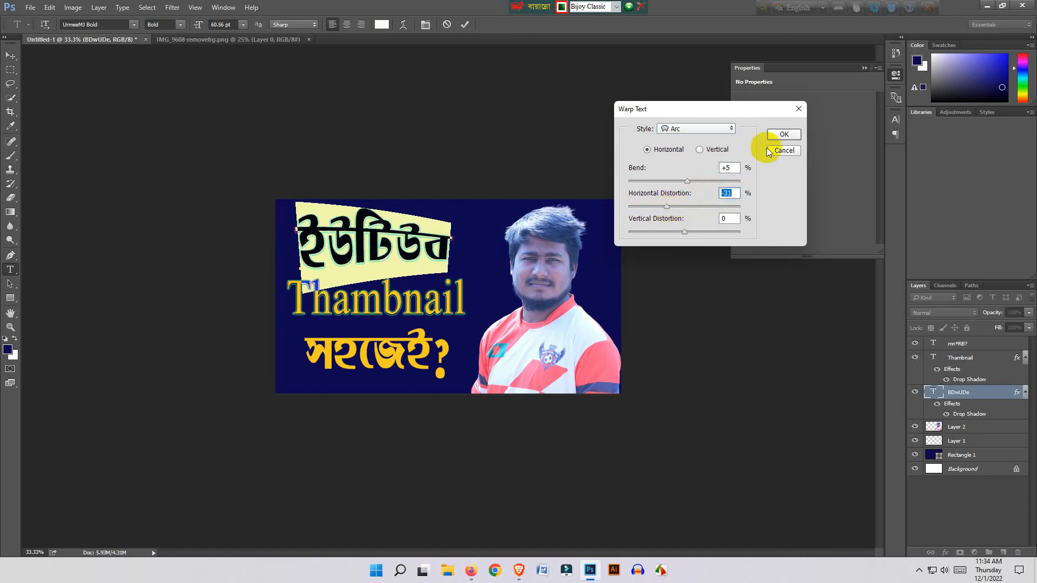
{"action": "left_click", "coordinate": [778, 135]}
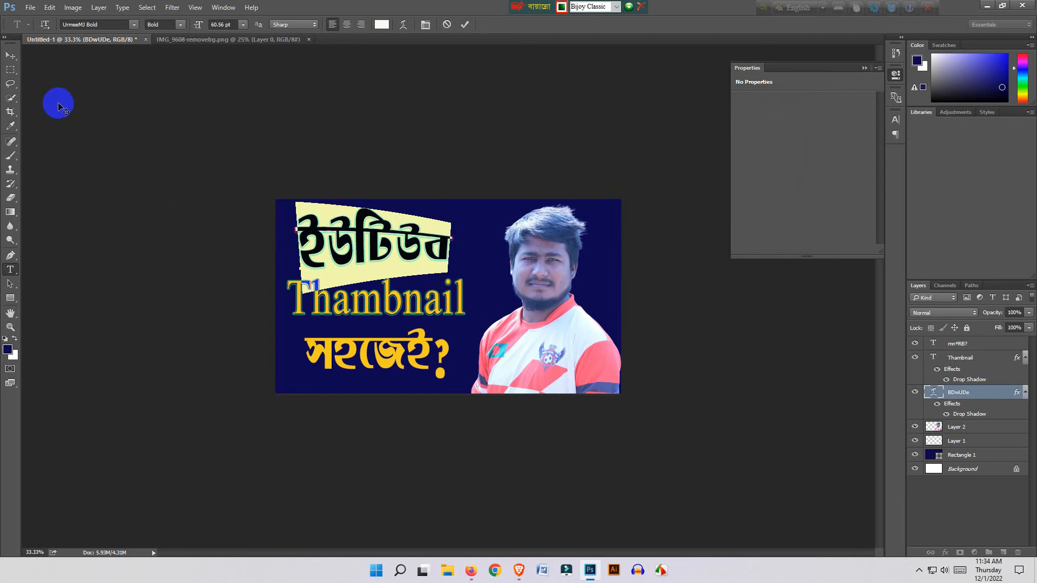
{"action": "left_click", "coordinate": [11, 55]}
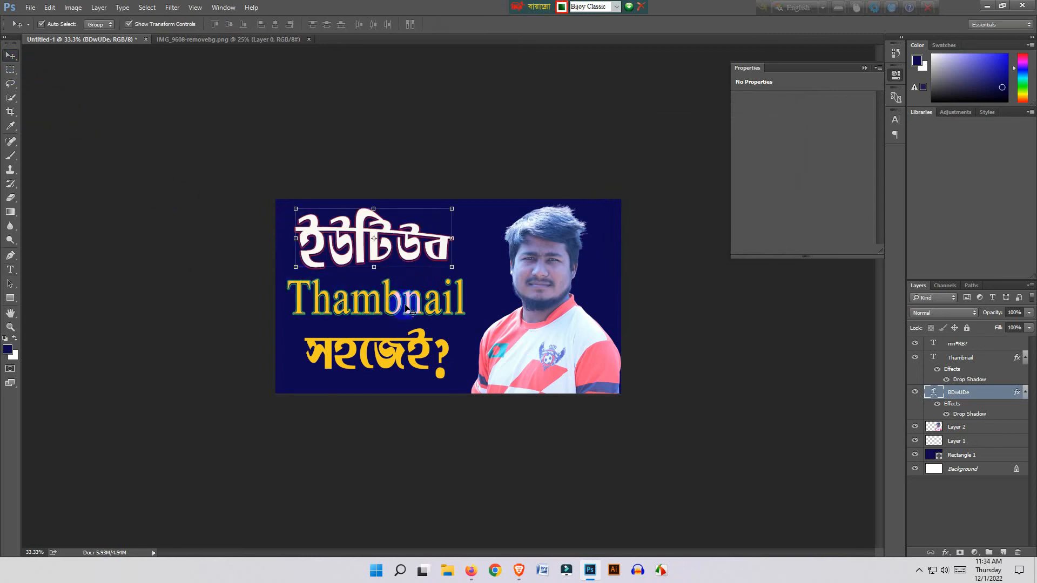
- Warp the Thambnail text in the Arc style with a bend of 0% and a horizontal distortion of +34%
{"action": "left_click", "coordinate": [381, 301]}
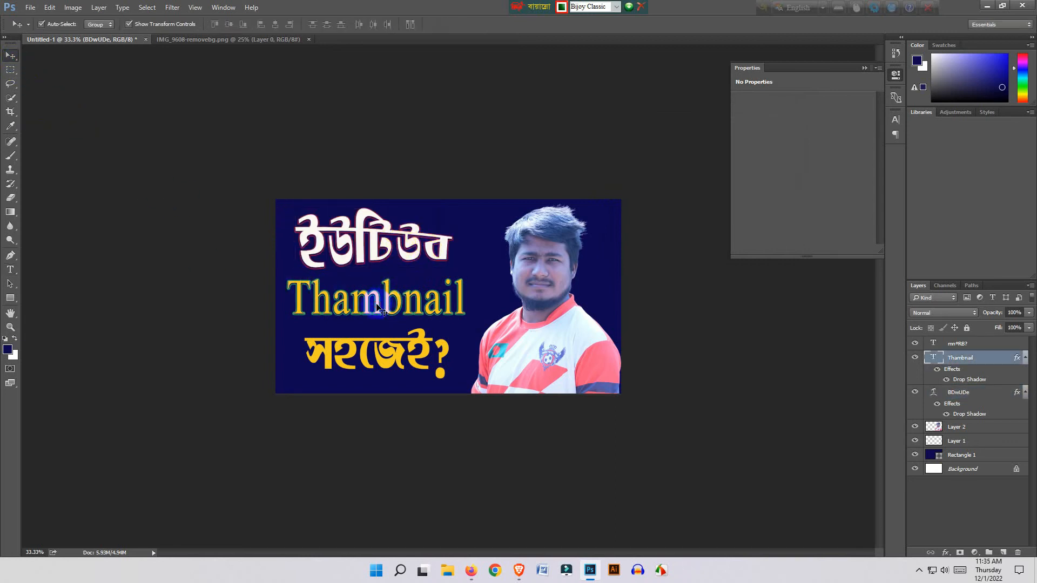
{"action": "left_click", "coordinate": [11, 269]}
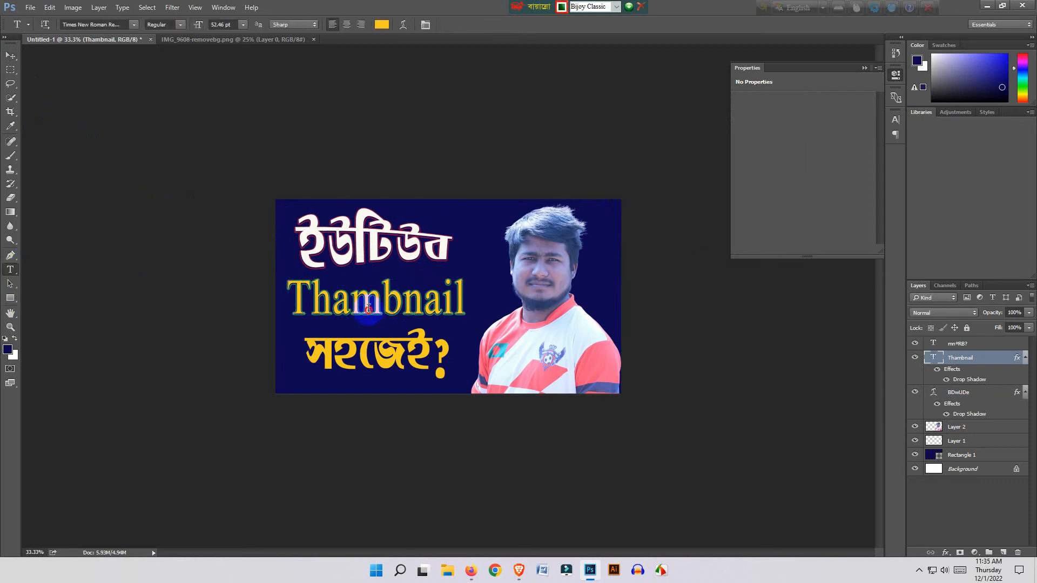
{"action": "double_click", "coordinate": [364, 297]}
{"action": "left_click", "coordinate": [403, 25]}
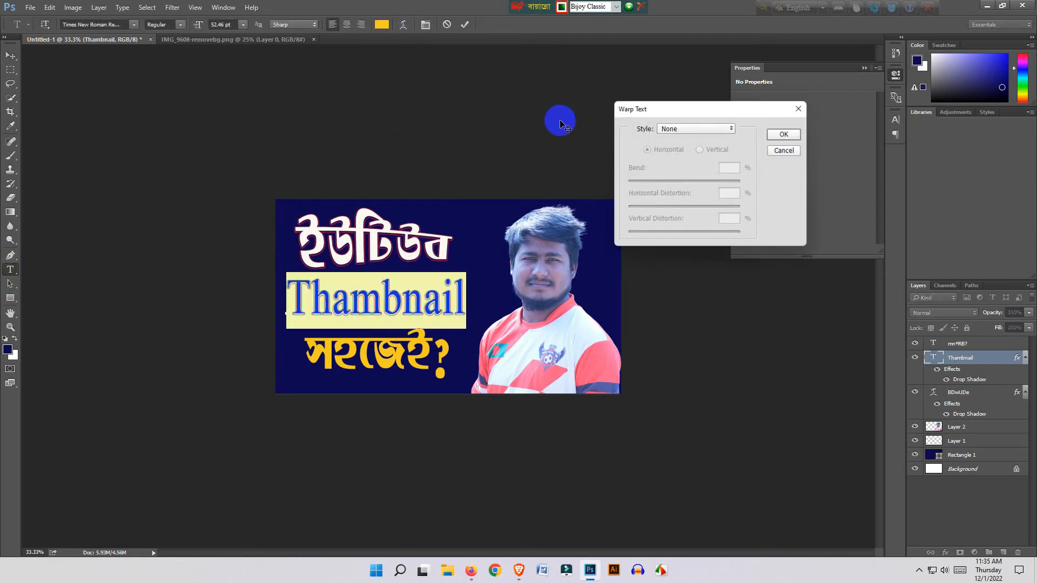
{"action": "left_click", "coordinate": [675, 128]}
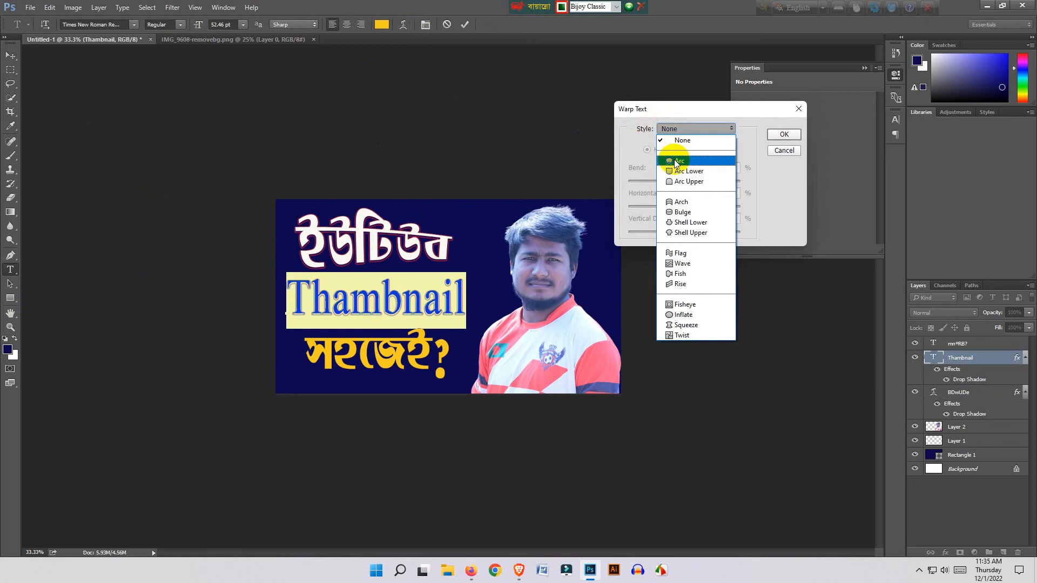
{"action": "left_click", "coordinate": [677, 161]}
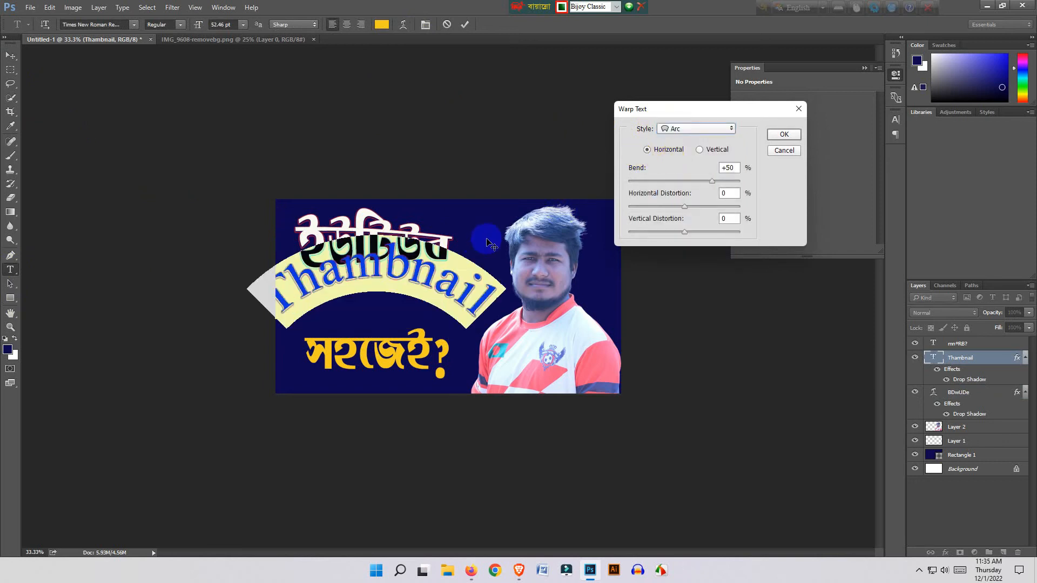
{"action": "left_click_drag", "start_coordinate": [711, 181], "coordinate": [685, 184]}
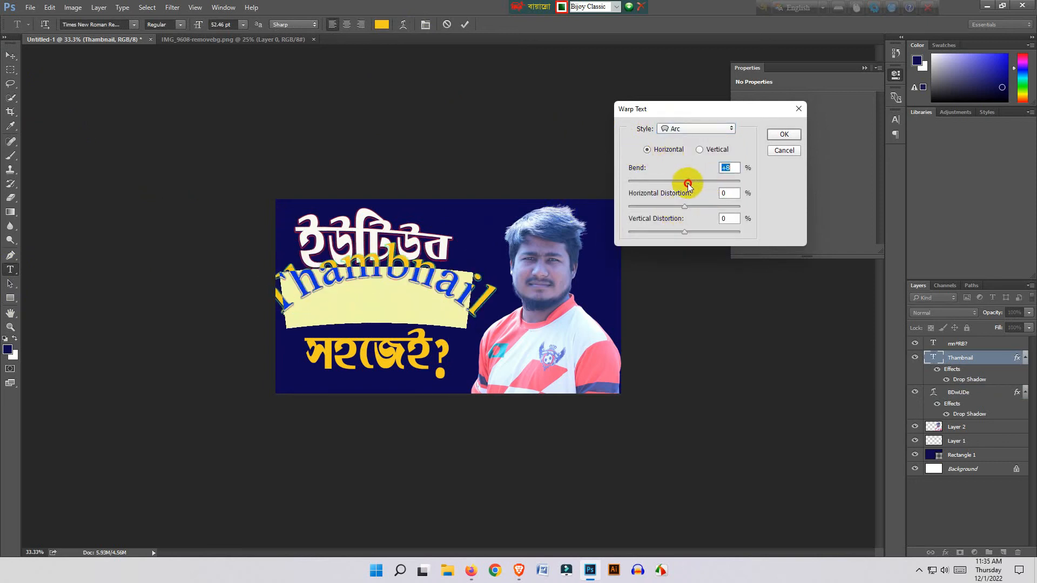
{"action": "left_click", "coordinate": [684, 232]}
{"action": "mouse_move", "coordinate": [679, 206]}
{"action": "left_mouse_down"}
{"action": "mouse_move", "coordinate": [662, 206]}
{"action": "mouse_move", "coordinate": [711, 208]}
{"action": "mouse_move", "coordinate": [698, 206]}
{"action": "left_mouse_up"}
{"action": "left_click", "coordinate": [784, 134]}
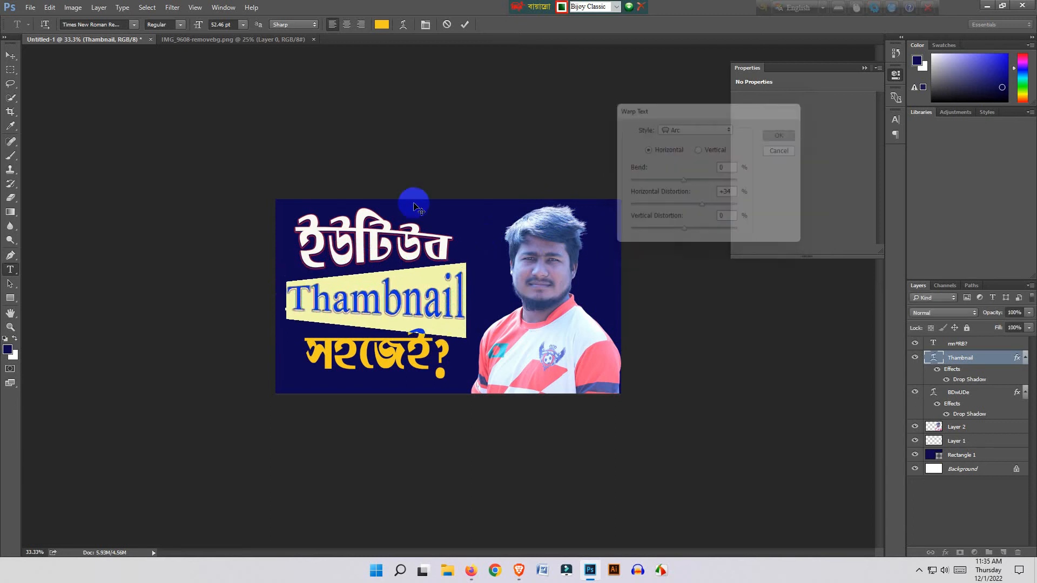
{"action": "left_click", "coordinate": [10, 56]}
- Move the Thambnail text up close beneath ইউটিউব and narrow it to about 88.4% width, centred under that line
{"action": "left_click_drag", "start_coordinate": [396, 306], "coordinate": [402, 293]}
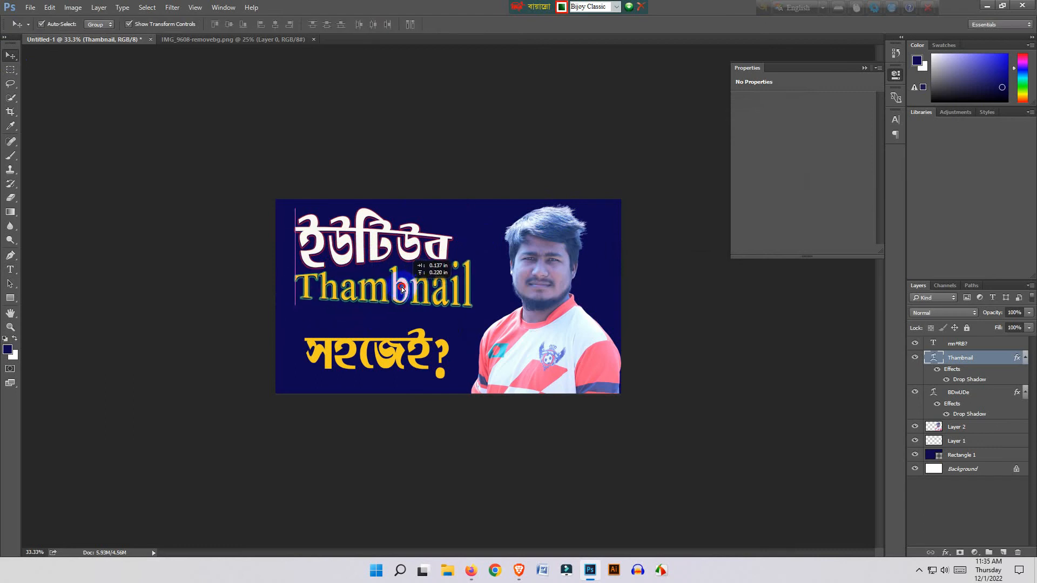
{"action": "key", "text": "ctrl+t"}
{"action": "left_click_drag", "start_coordinate": [274, 328], "coordinate": [287, 328]}
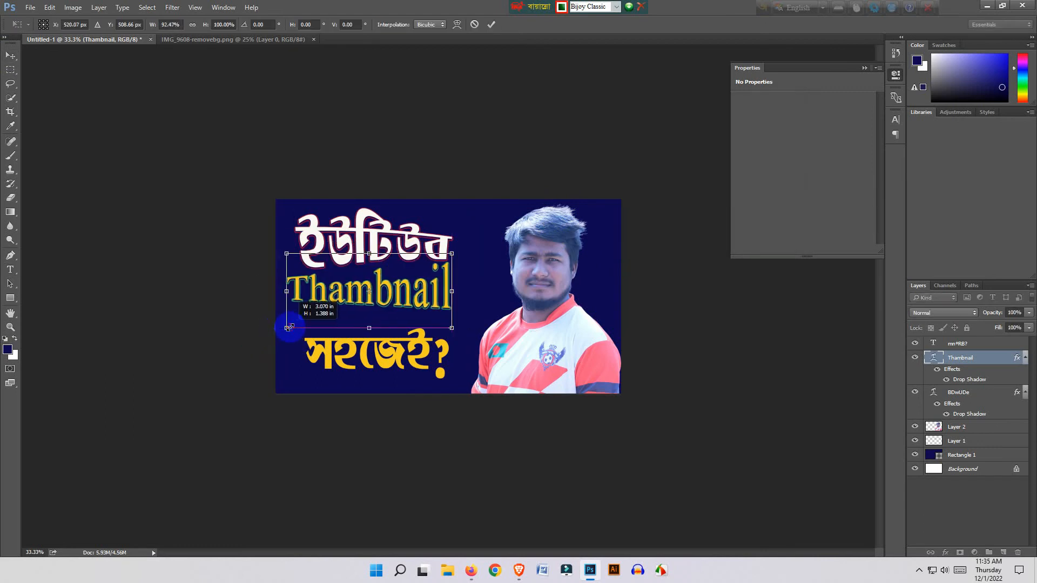
{"action": "left_click_drag", "start_coordinate": [337, 299], "coordinate": [342, 296]}
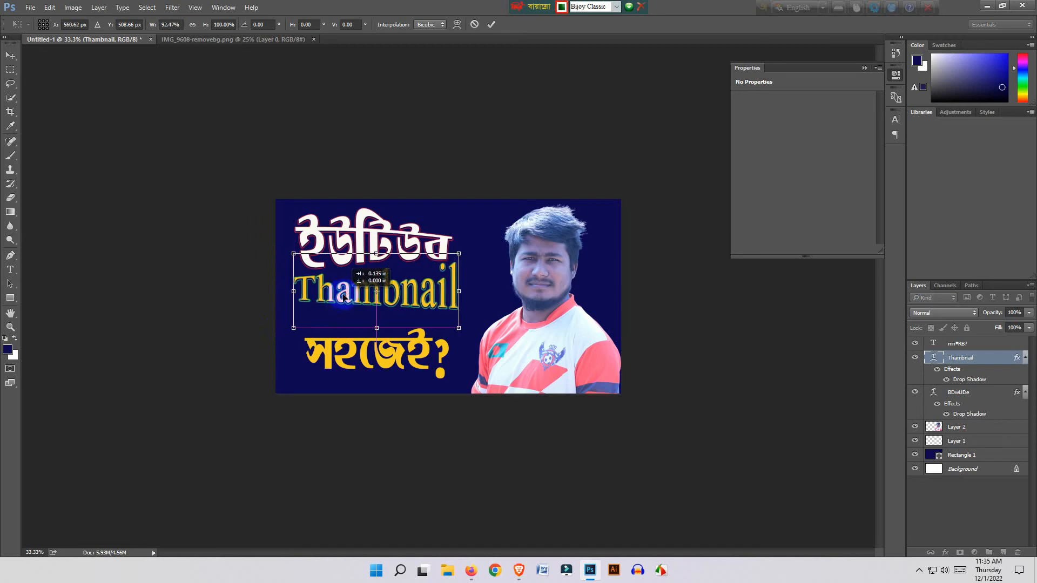
{"action": "left_click_drag", "start_coordinate": [461, 328], "coordinate": [455, 329]}
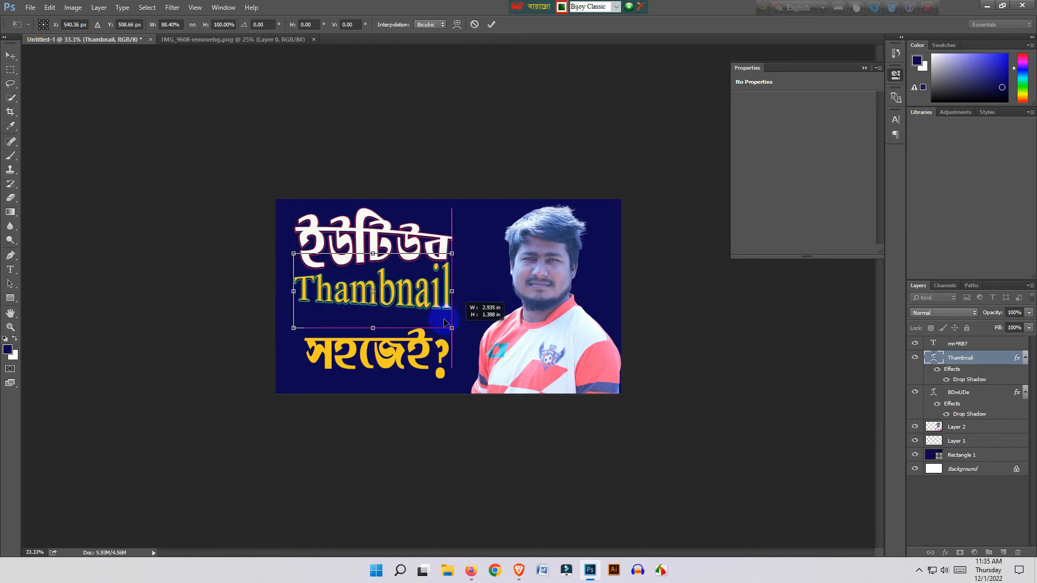
{"action": "left_click_drag", "start_coordinate": [386, 291], "coordinate": [397, 291]}
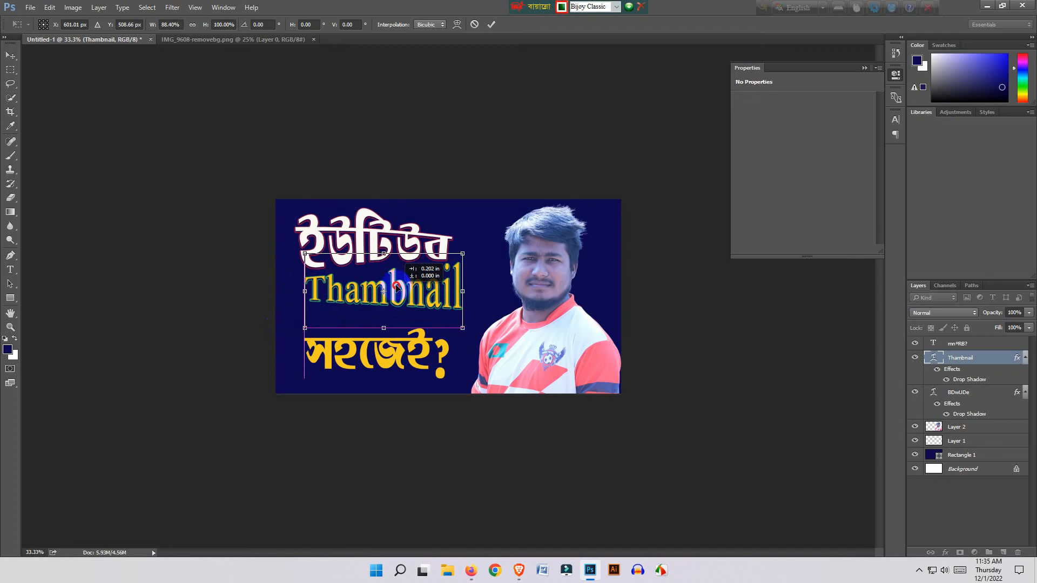
{"action": "left_click_drag", "start_coordinate": [397, 290], "coordinate": [388, 290]}
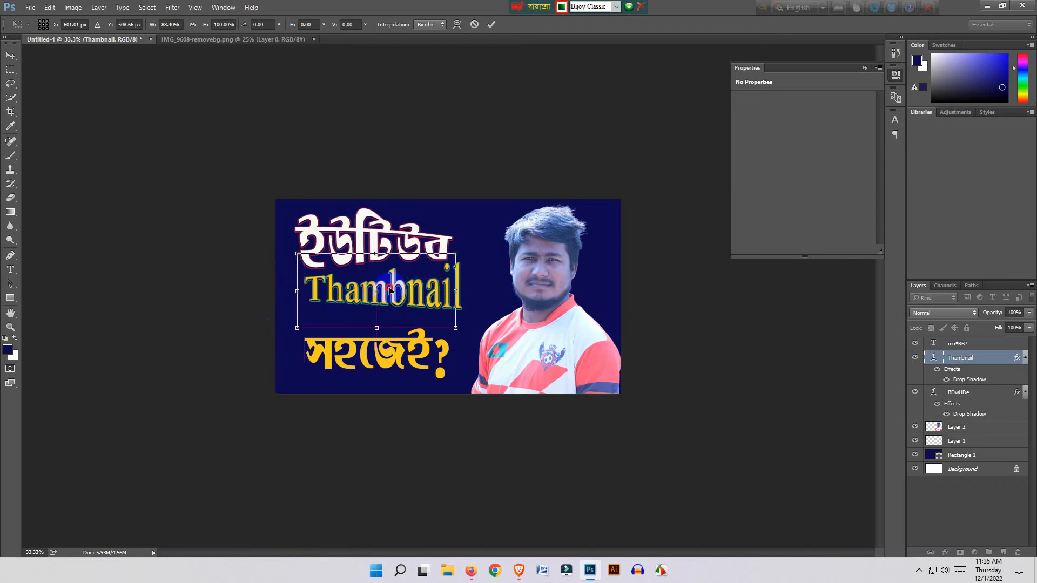
{"action": "key", "text": "Return"}
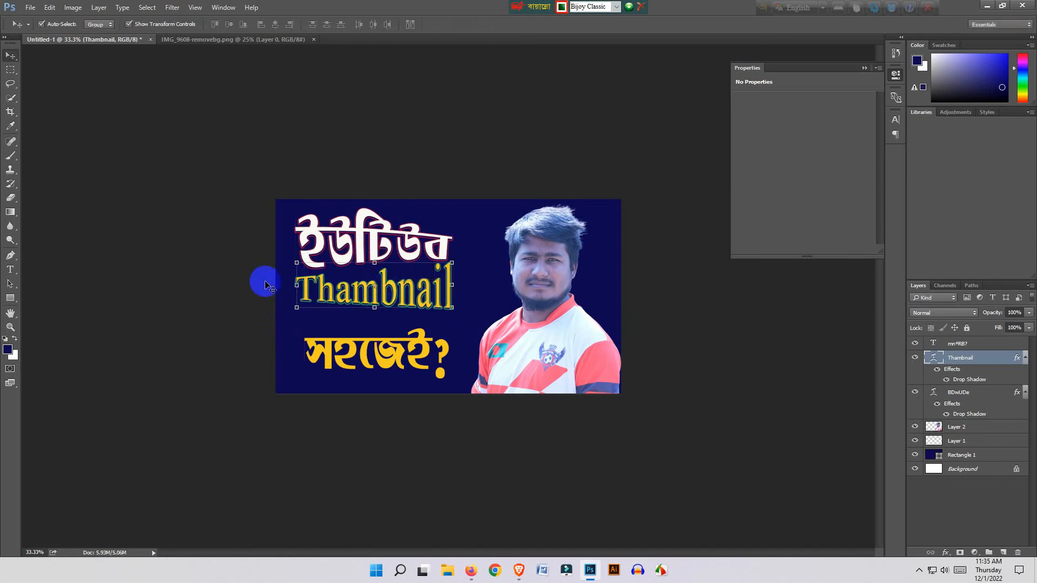
- Move the সহজেই? text up beneath Thambnail and warp it in the Arc Lower style with bend -5%, horizontal distortion -6% and vertical distortion -33%
{"action": "mouse_move", "coordinate": [364, 355]}
{"action": "left_mouse_down"}
{"action": "mouse_move", "coordinate": [355, 340]}
{"action": "mouse_move", "coordinate": [369, 342]}
{"action": "left_mouse_up"}
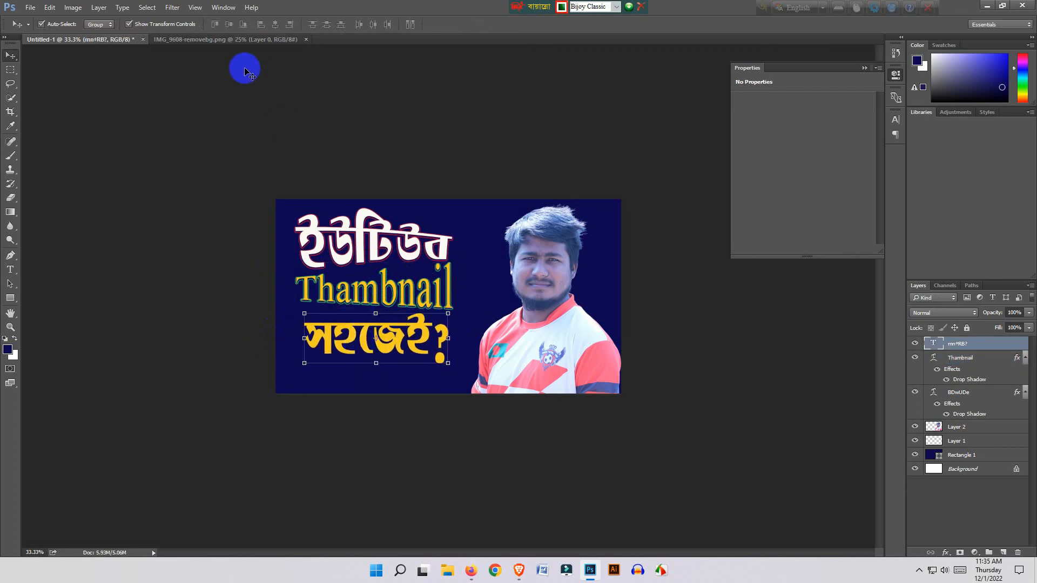
{"action": "left_click", "coordinate": [10, 269]}
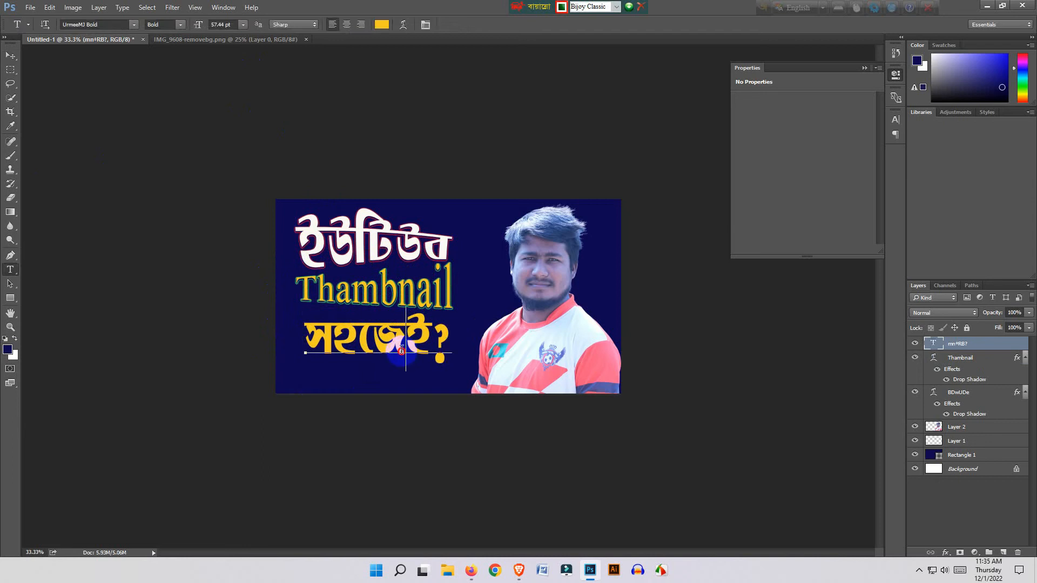
{"action": "double_click", "coordinate": [405, 352]}
{"action": "left_click", "coordinate": [406, 32]}
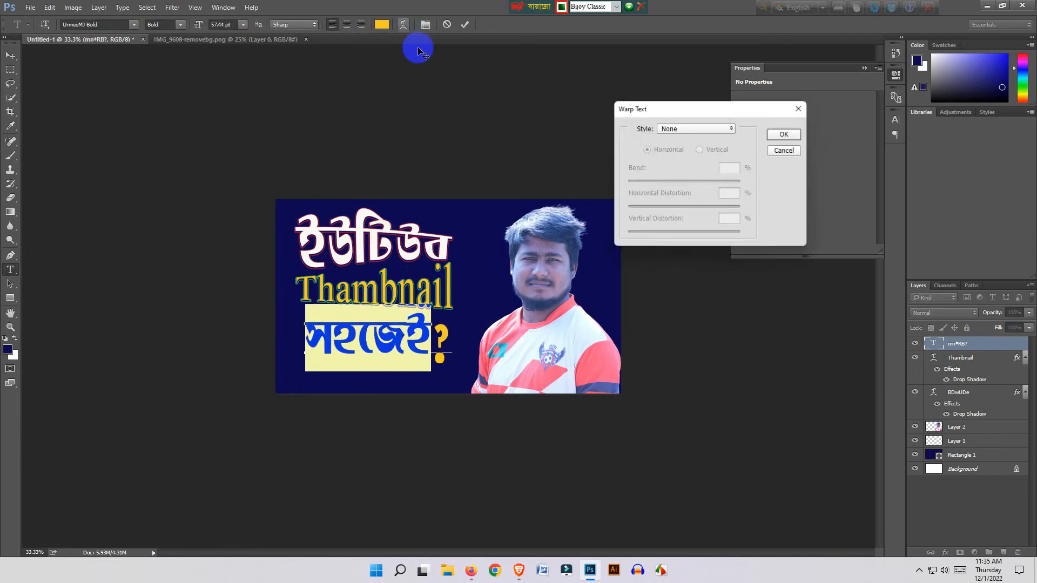
{"action": "left_click", "coordinate": [658, 128]}
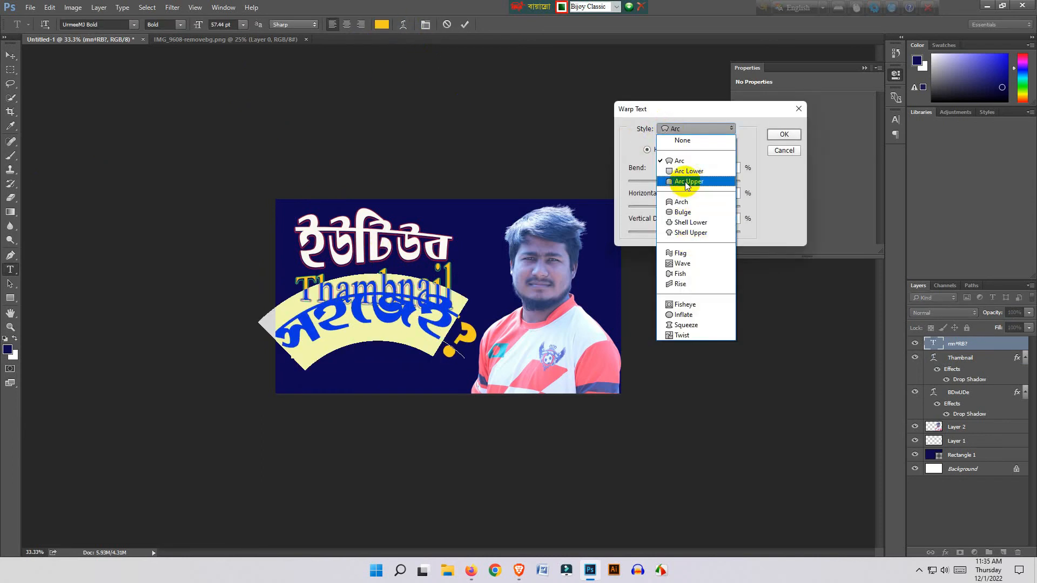
{"action": "left_click", "coordinate": [685, 181]}
{"action": "left_click", "coordinate": [679, 133]}
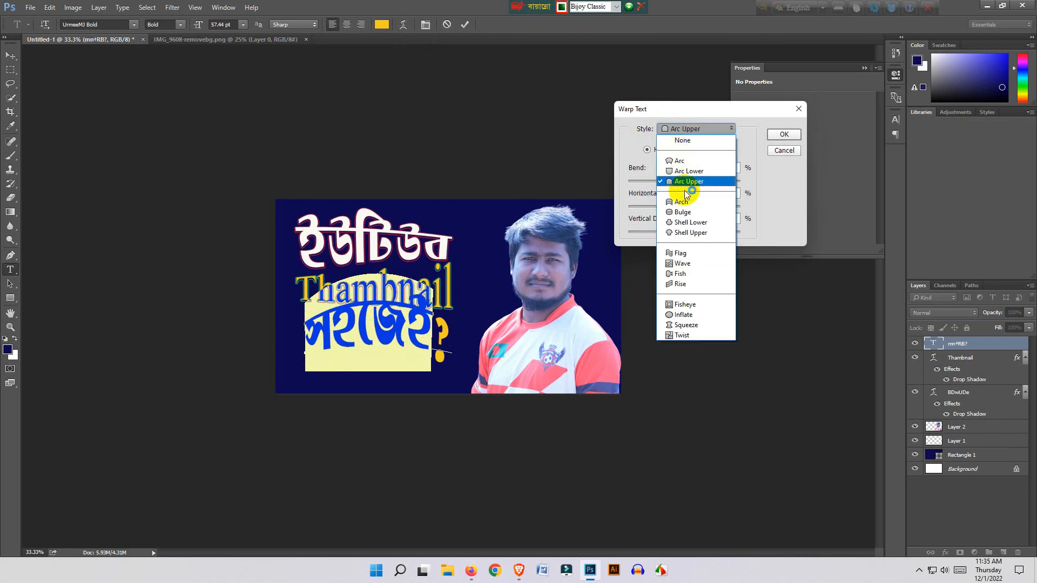
{"action": "left_click", "coordinate": [693, 172]}
{"action": "mouse_move", "coordinate": [664, 207]}
{"action": "left_mouse_down"}
{"action": "mouse_move", "coordinate": [653, 211]}
{"action": "mouse_move", "coordinate": [681, 207]}
{"action": "left_mouse_up"}
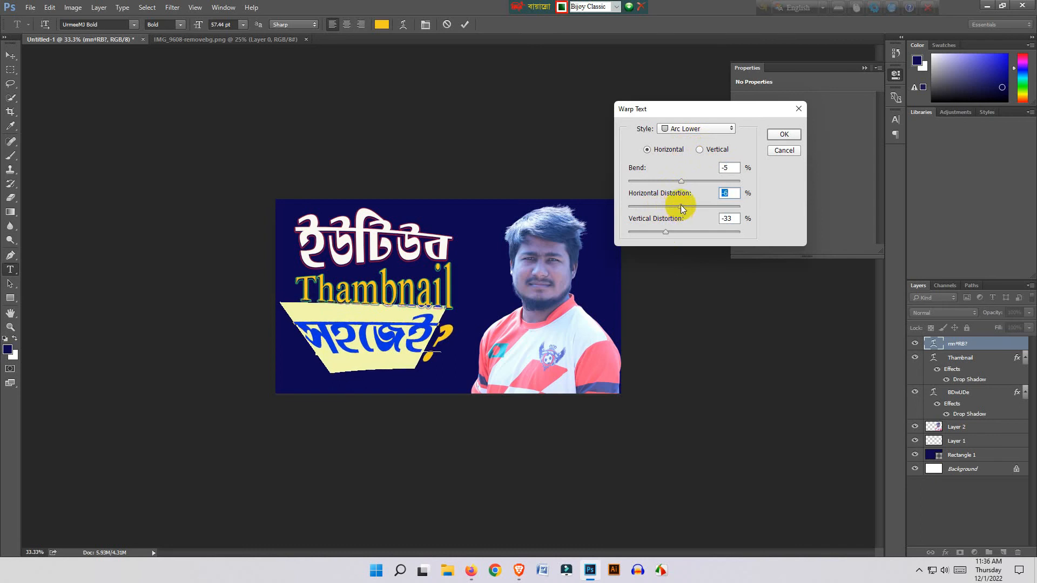
{"action": "left_click", "coordinate": [775, 138]}
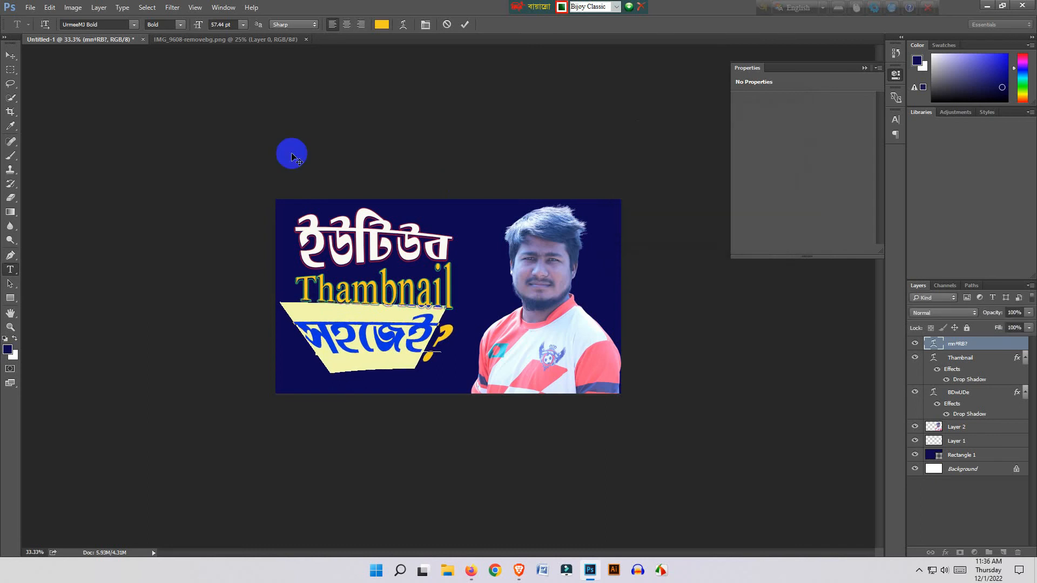
- Move the সহজেই? and Thambnail text lines so they stack beneath ইউটিউব with their starting edges aligned
{"action": "left_click", "coordinate": [10, 55]}
{"action": "left_click_drag", "start_coordinate": [344, 348], "coordinate": [432, 342]}
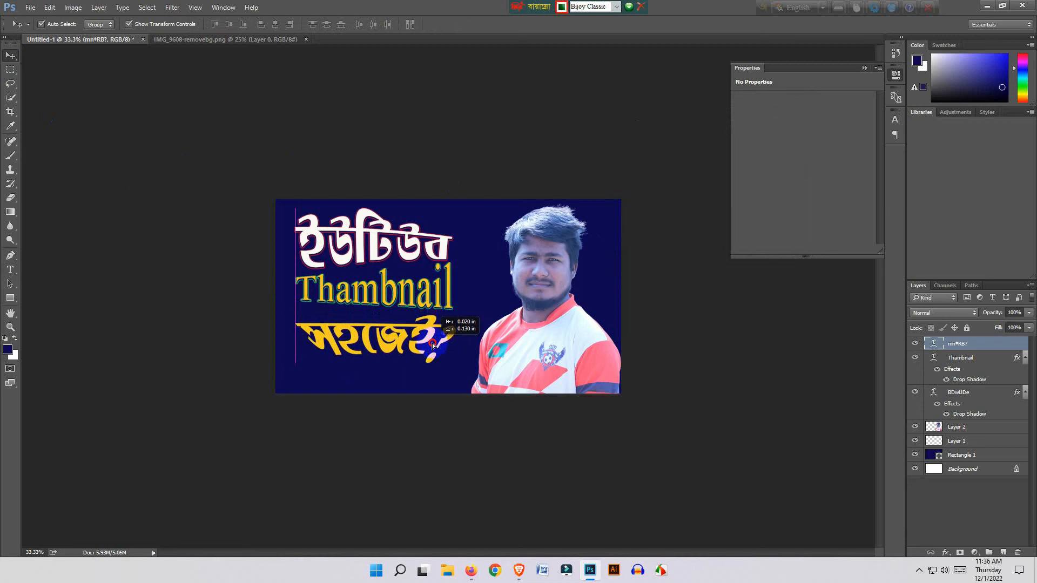
{"action": "left_click", "coordinate": [387, 293]}
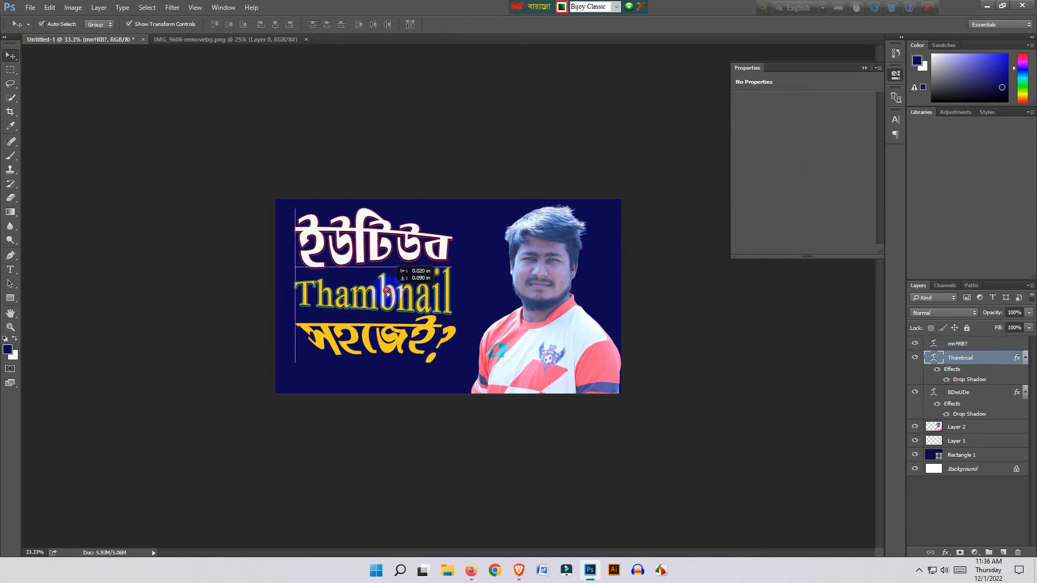
{"action": "left_click_drag", "start_coordinate": [385, 351], "coordinate": [384, 352]}
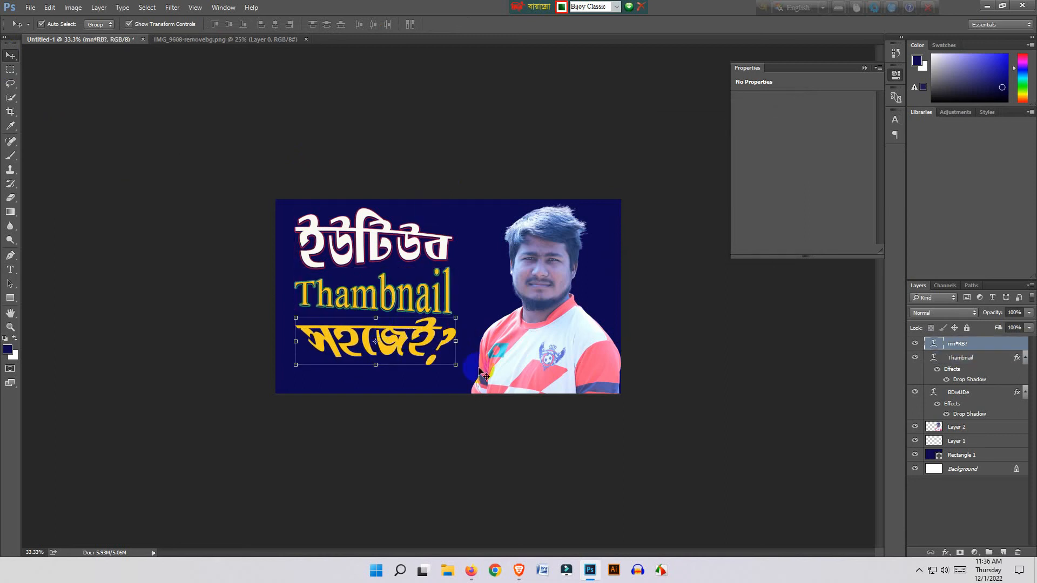
{"action": "left_click", "coordinate": [696, 315]}
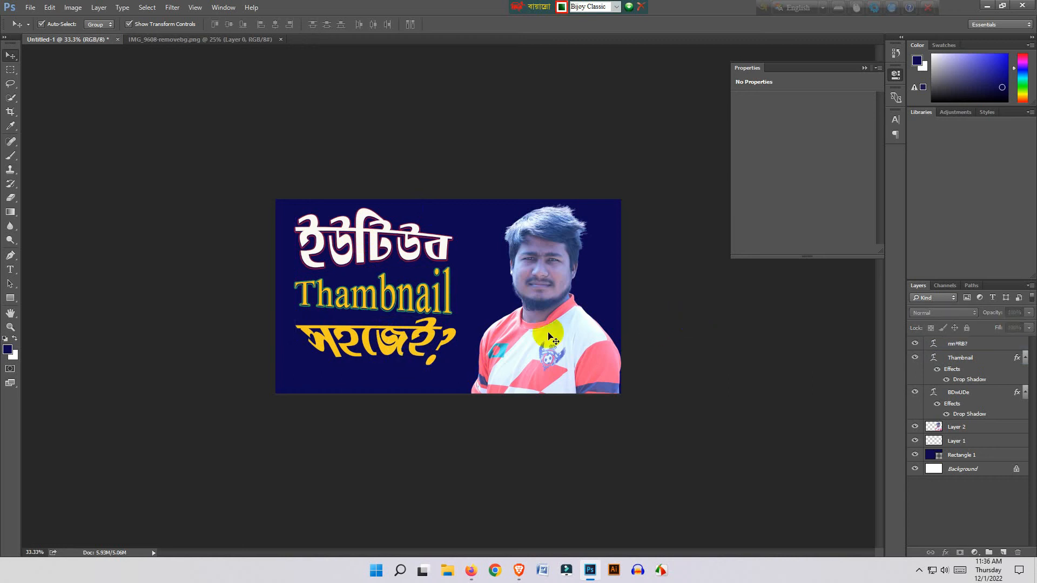
- Lower the সহজেই? text slightly to widen the gap beneath Thambnail, and nudge both lines slightly left
{"action": "left_click_drag", "start_coordinate": [404, 349], "coordinate": [406, 355]}
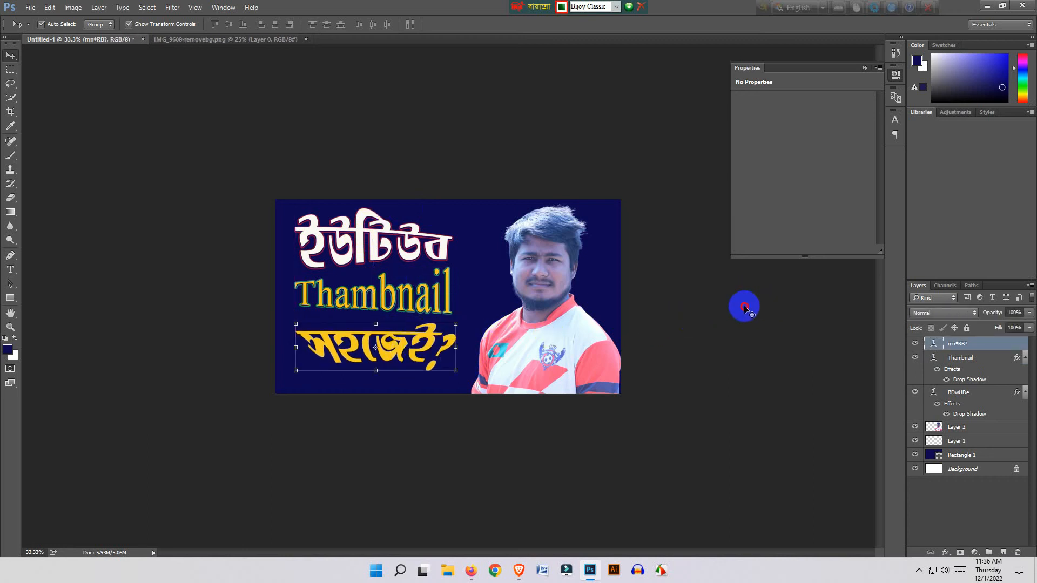
{"action": "left_click", "coordinate": [421, 176]}
{"action": "left_click_drag", "start_coordinate": [382, 303], "coordinate": [384, 303]}
{"action": "left_click_drag", "start_coordinate": [381, 347], "coordinate": [382, 349]}
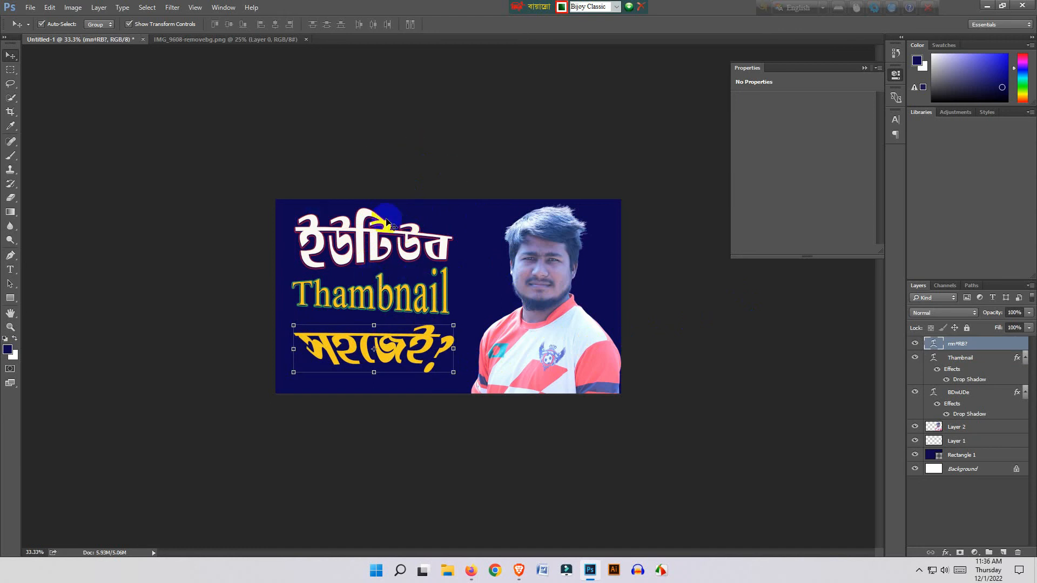
{"action": "left_click", "coordinate": [632, 295]}
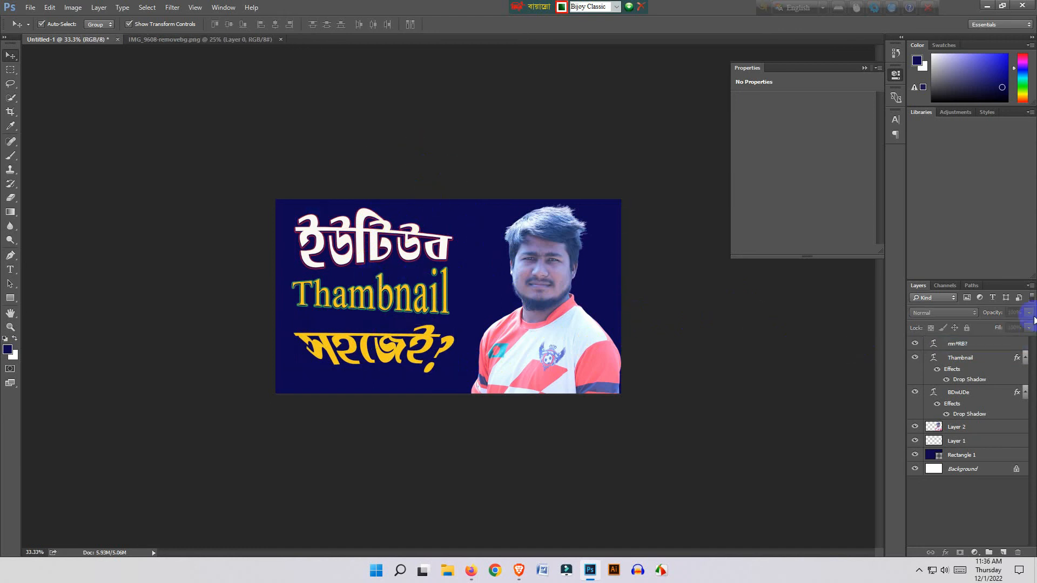
- Flatten all the thumbnail's layers into a single background layer
{"action": "left_click", "coordinate": [1031, 286]}
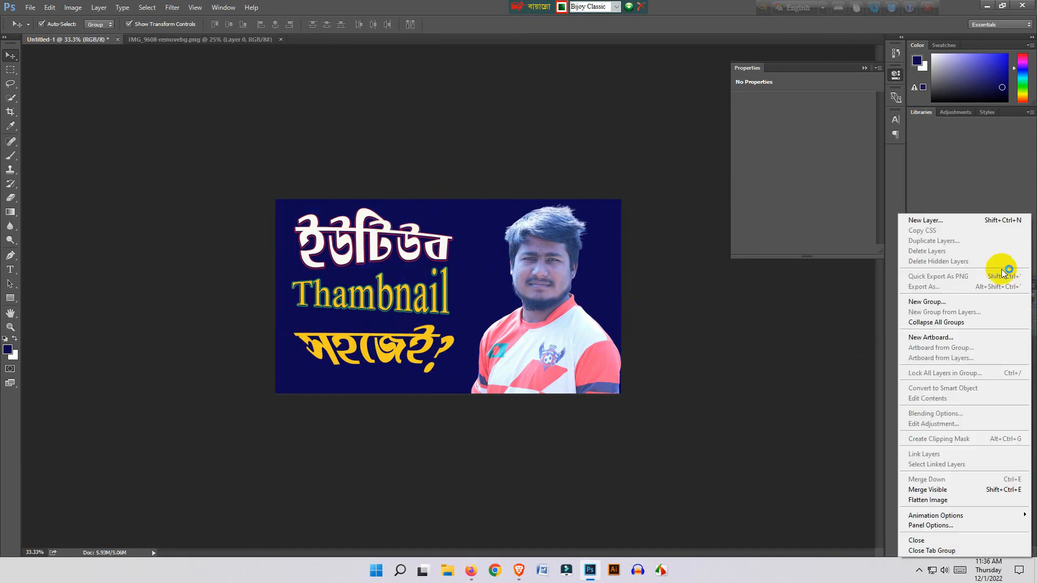
{"action": "left_click", "coordinate": [951, 504]}
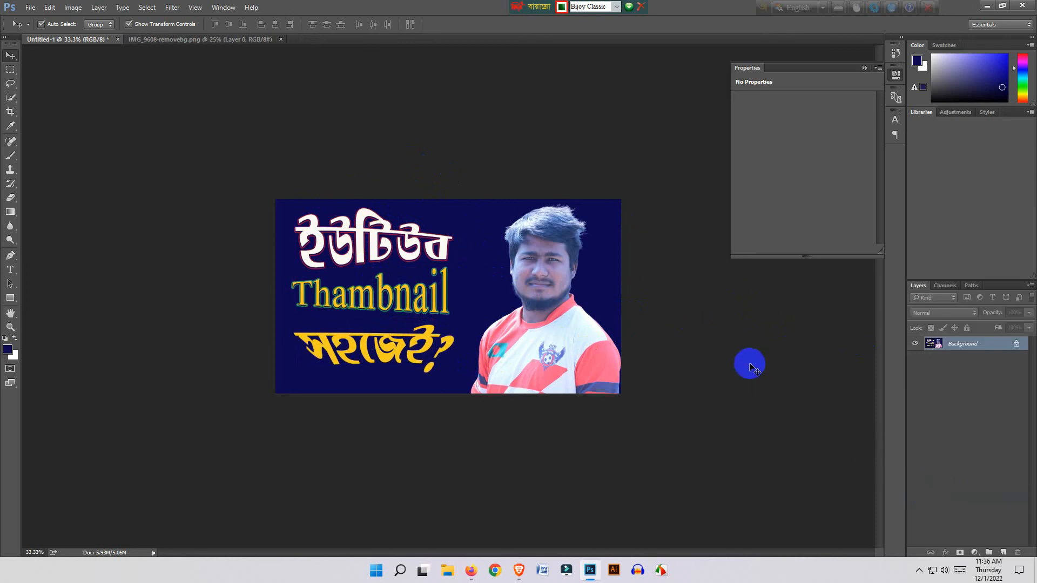
- Apply Camera Raw: Temperature +17, Tint +12, Exposure +0.15, Contrast -22, Highlights -15, Shadows -2, Whites +10, Blacks -34, Clarity -26, Vibrance +18, Saturation +43
{"action": "left_click", "coordinate": [172, 7]}
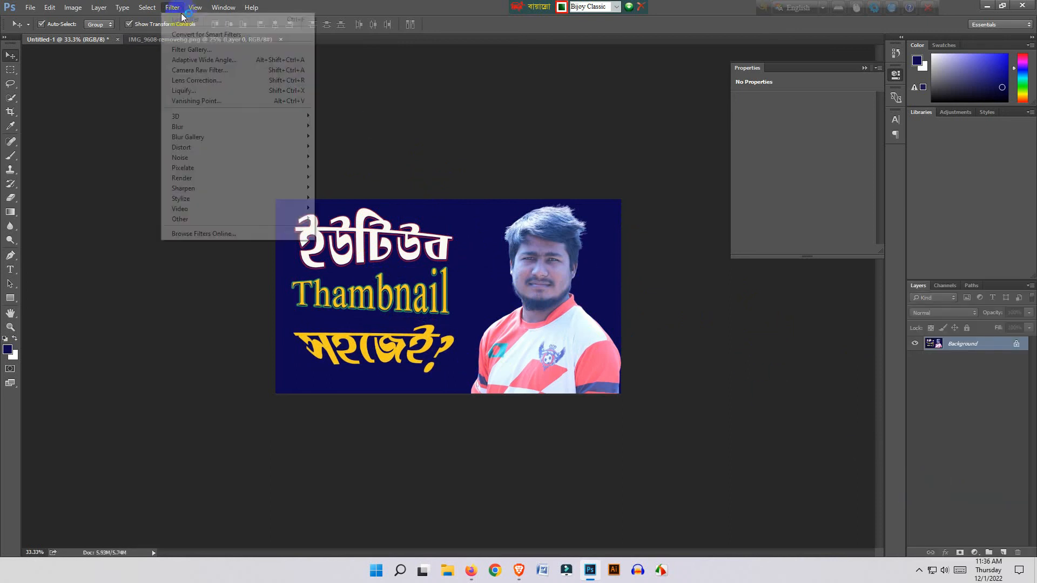
{"action": "left_click", "coordinate": [268, 73]}
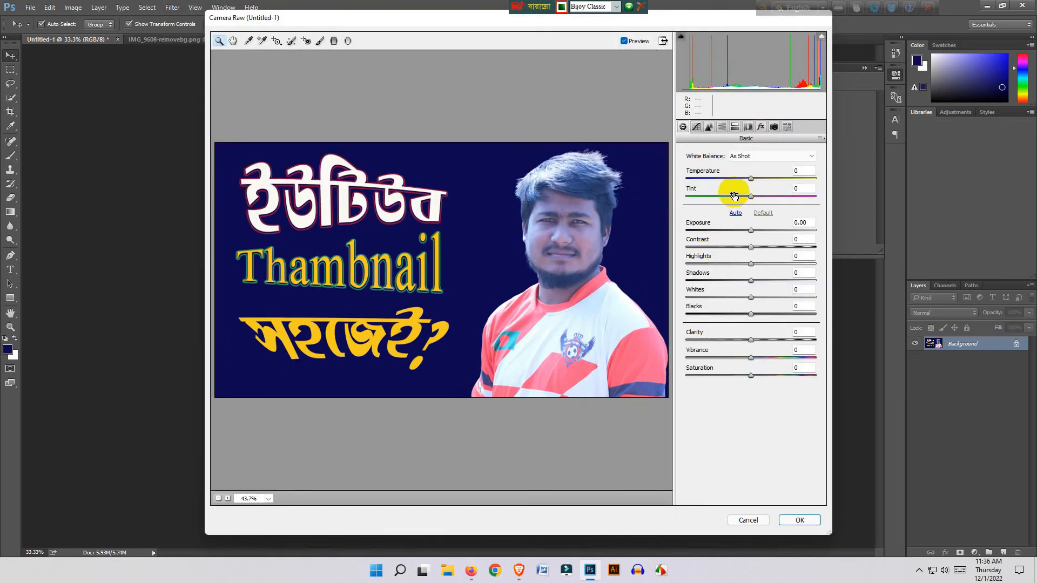
{"action": "mouse_move", "coordinate": [752, 179]}
{"action": "left_mouse_down"}
{"action": "mouse_move", "coordinate": [764, 202]}
{"action": "mouse_move", "coordinate": [747, 247]}
{"action": "mouse_move", "coordinate": [737, 247]}
{"action": "mouse_move", "coordinate": [740, 264]}
{"action": "mouse_move", "coordinate": [780, 278]}
{"action": "mouse_move", "coordinate": [745, 281]}
{"action": "mouse_move", "coordinate": [734, 294]}
{"action": "mouse_move", "coordinate": [776, 296]}
{"action": "mouse_move", "coordinate": [728, 316]}
{"action": "mouse_move", "coordinate": [740, 339]}
{"action": "mouse_move", "coordinate": [731, 342]}
{"action": "mouse_move", "coordinate": [777, 375]}
{"action": "left_mouse_up"}
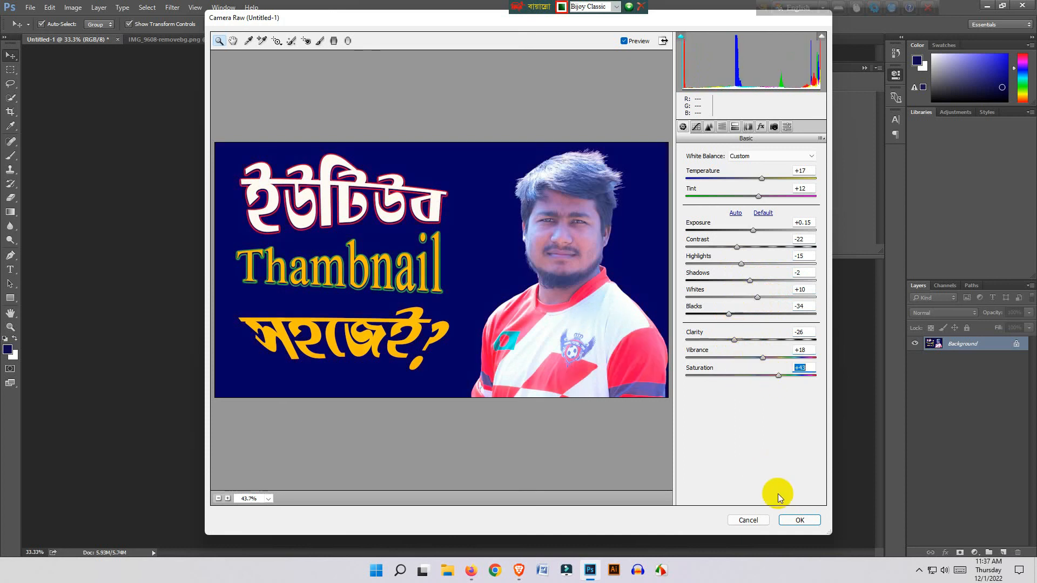
{"action": "left_click", "coordinate": [799, 521]}
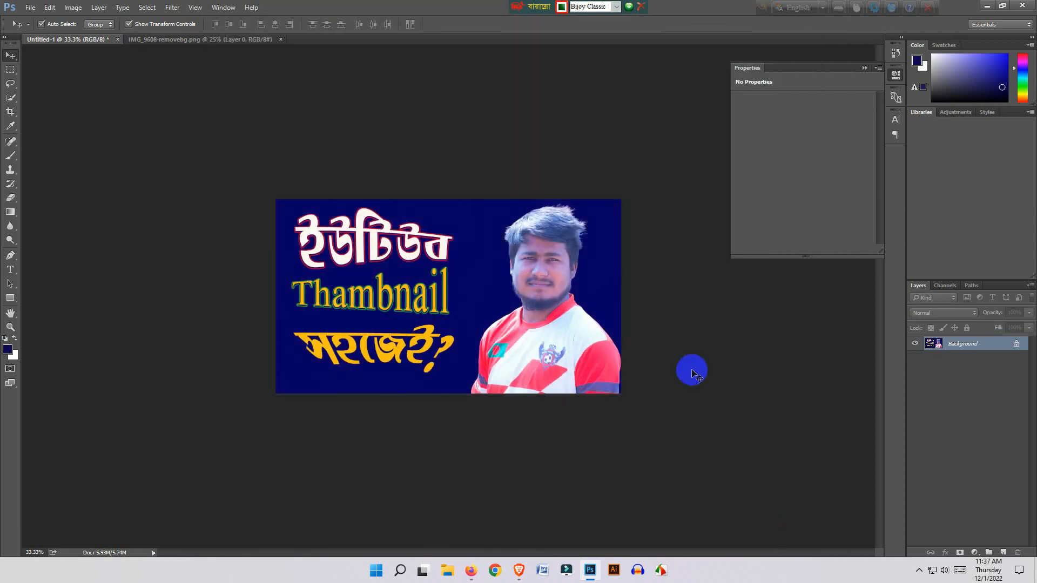
{"action": "left_click", "coordinate": [864, 68]}
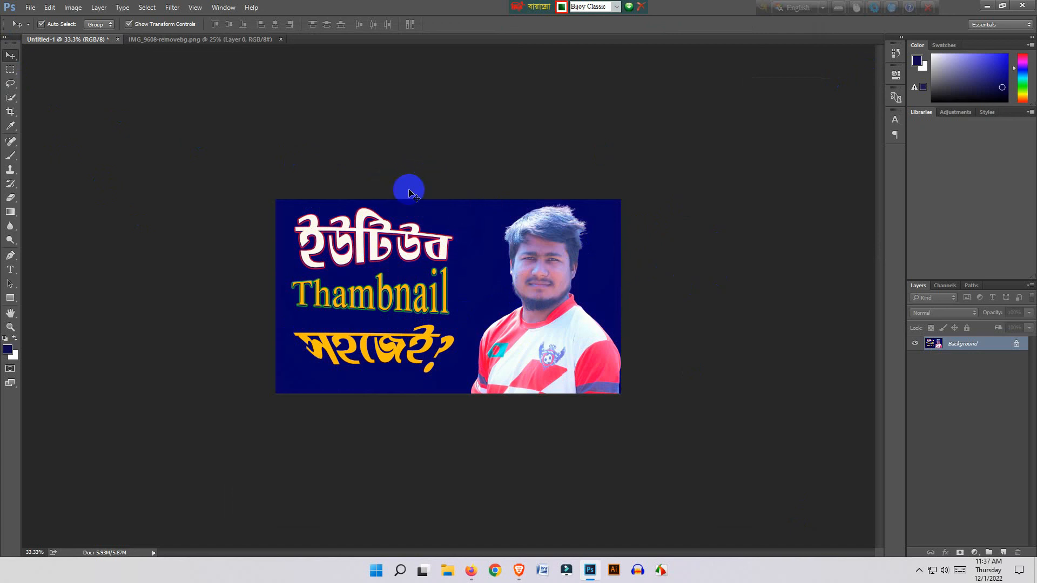
- Save the finished thumbnail to the Desktop as a JPEG named Untitled-1, accepting the JPEG options
{"action": "left_click", "coordinate": [28, 9]}
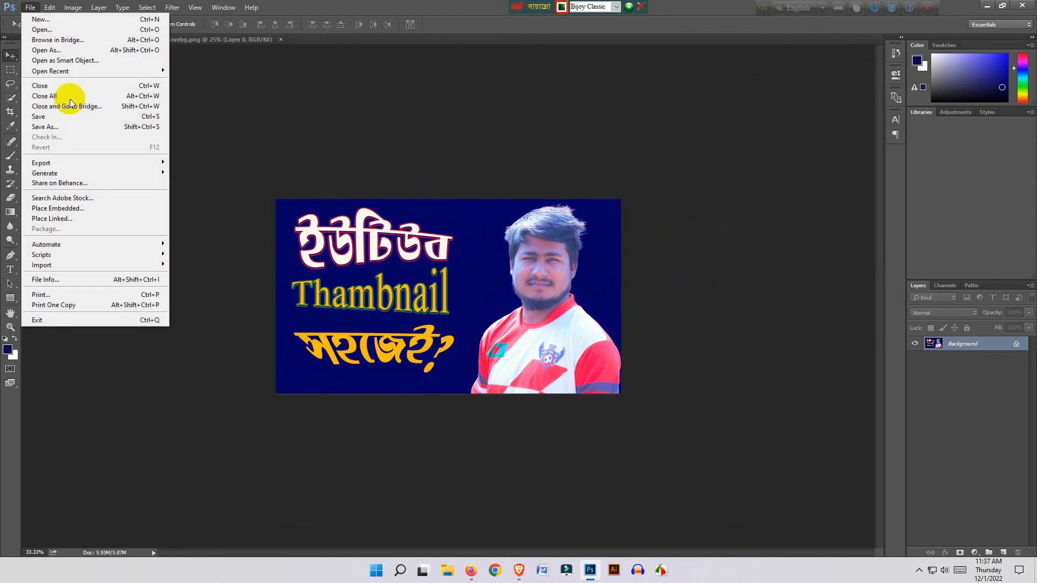
{"action": "left_click", "coordinate": [63, 130]}
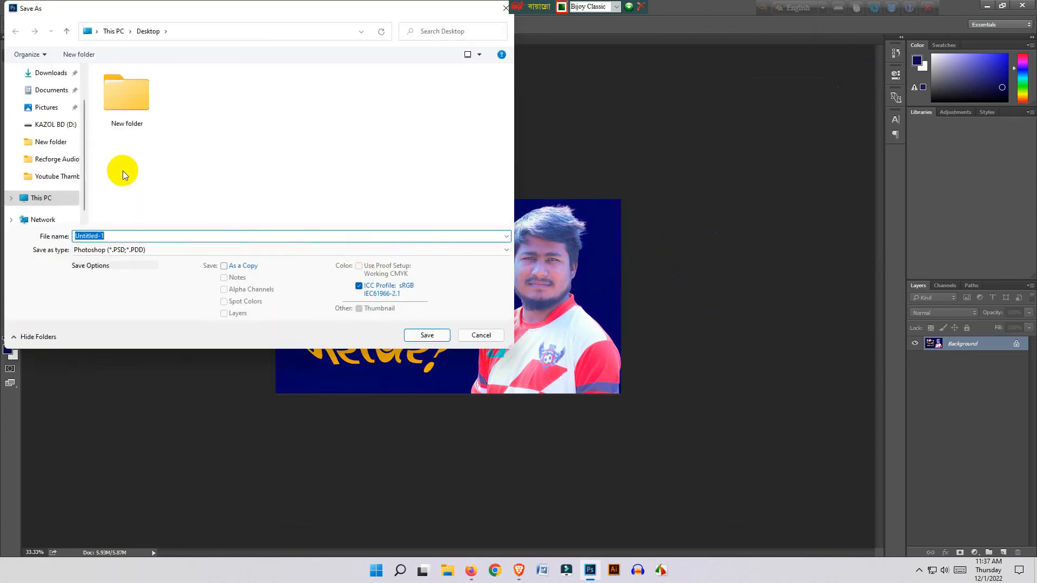
{"action": "scroll", "coordinate": [46, 85], "scroll_direction": "up", "scroll_amount": 2}
{"action": "left_click", "coordinate": [144, 155]}
{"action": "left_click", "coordinate": [102, 250]}
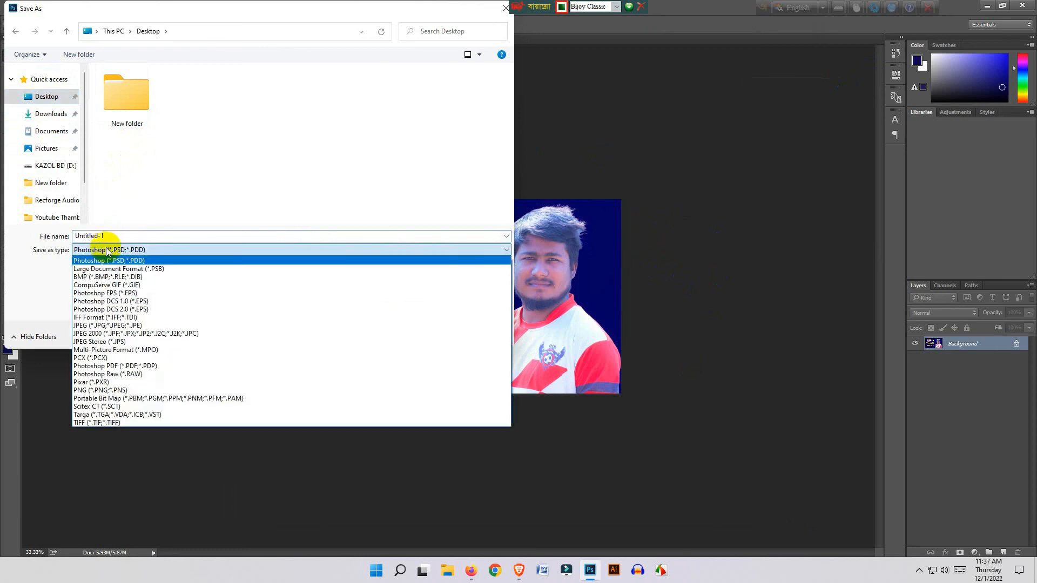
{"action": "left_click", "coordinate": [133, 326]}
{"action": "left_click", "coordinate": [113, 237]}
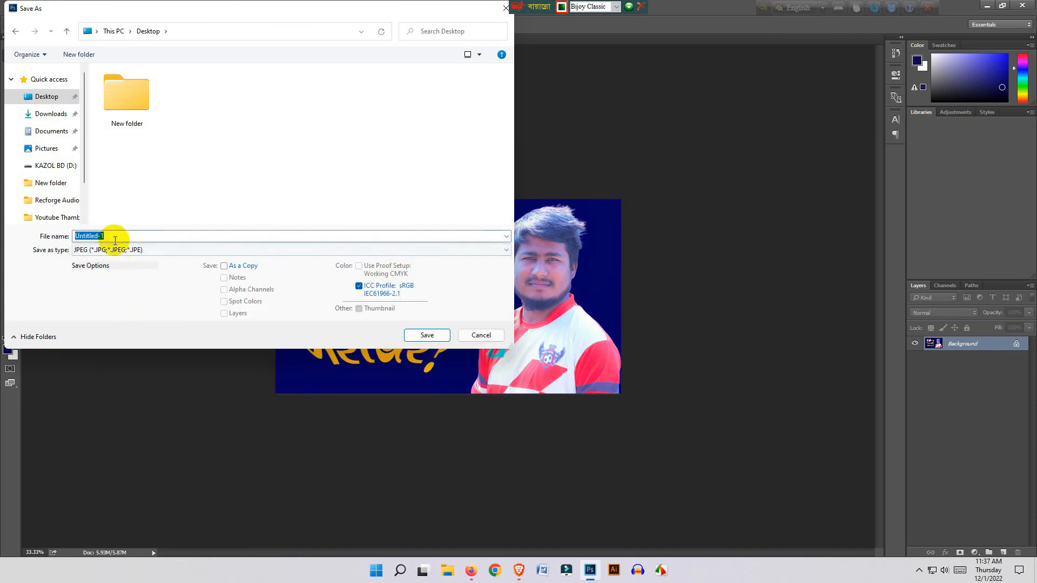
{"action": "left_click", "coordinate": [418, 336]}
{"action": "left_click", "coordinate": [582, 156]}
{"action": "key", "text": "v"}
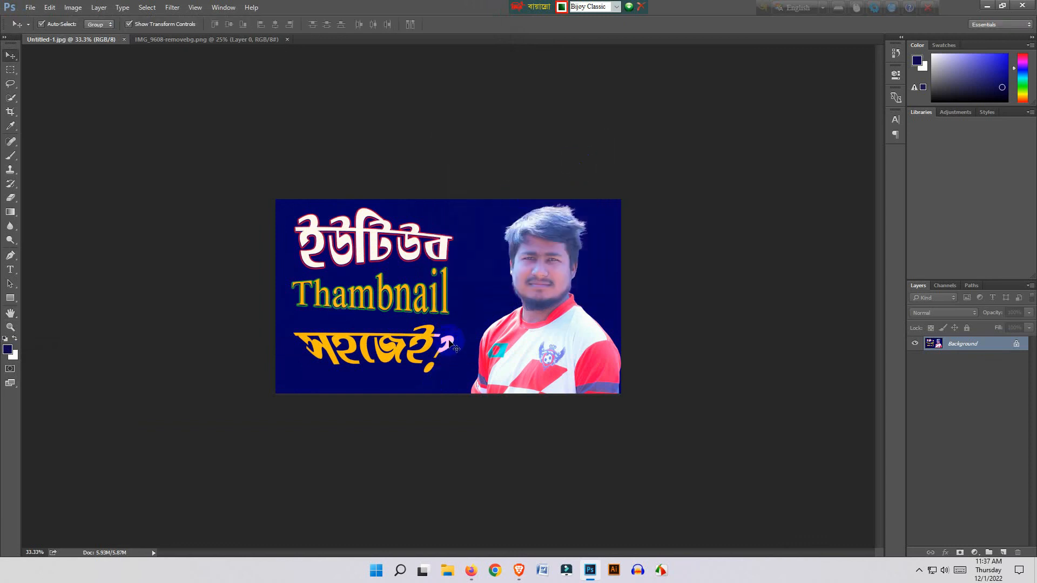